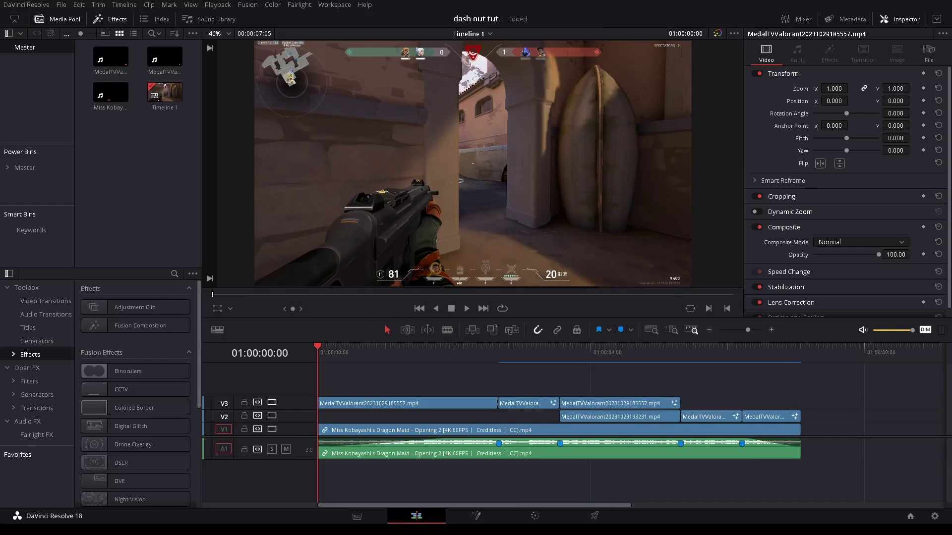
- Lower the monitoring volume and play the timeline from the start to the end to review the existing edit
{"action": "mouse_move", "coordinate": [319, 360]}
{"action": "left_mouse_down"}
{"action": "mouse_move", "coordinate": [346, 360]}
{"action": "mouse_move", "coordinate": [309, 350]}
{"action": "left_mouse_up"}
{"action": "left_click", "coordinate": [895, 330]}
{"action": "key", "text": "space"}
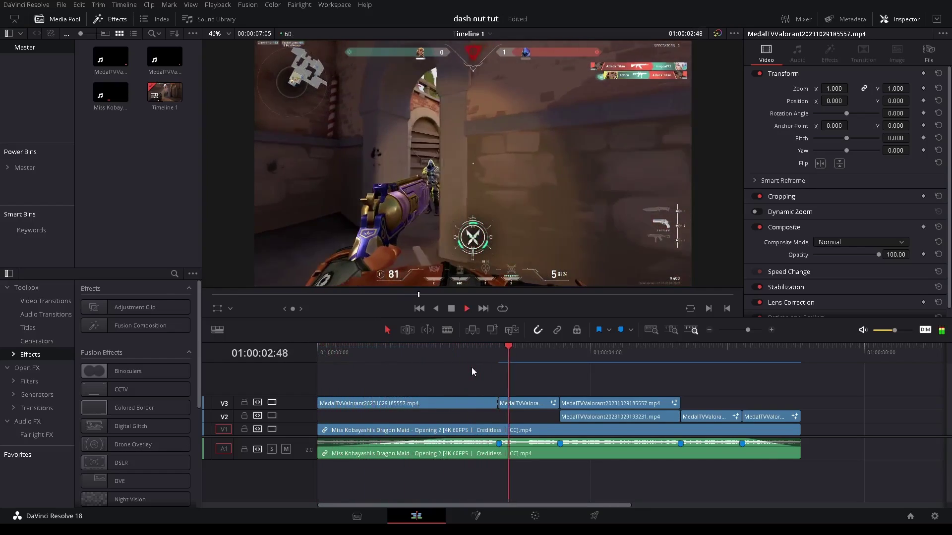
{"action": "key", "text": "space"}
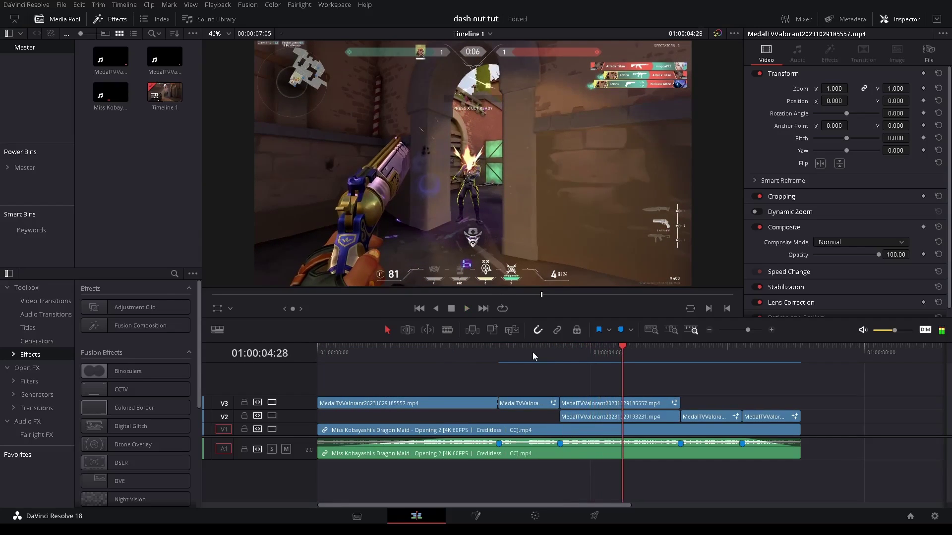
{"action": "left_click", "coordinate": [590, 403]}
{"action": "left_click", "coordinate": [562, 355]}
{"action": "key", "text": "space"}
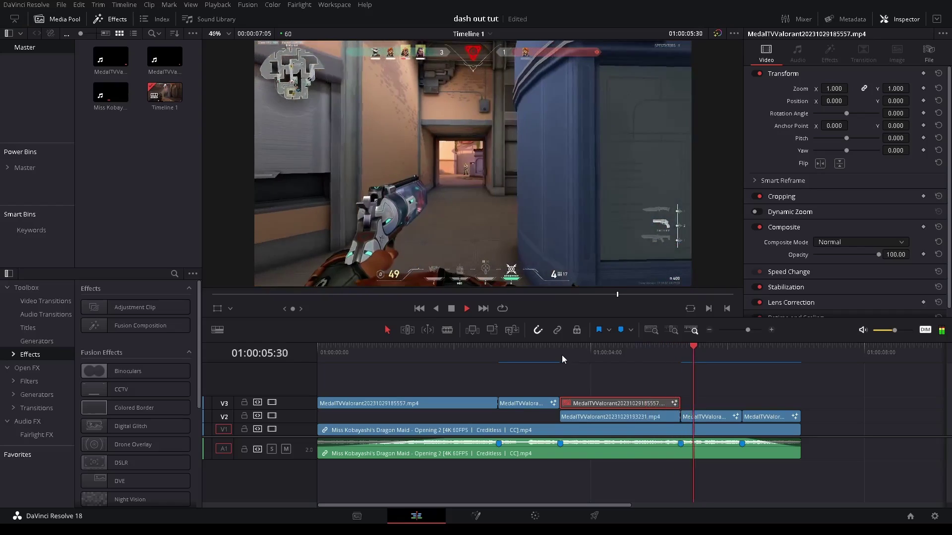
{"action": "key", "text": "space"}
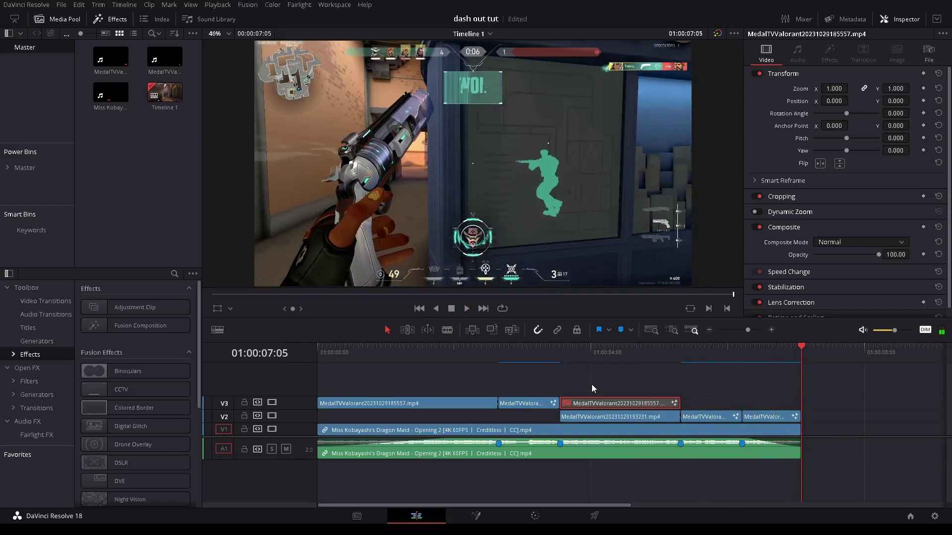
- Add a Fusion Composition on V4 above the two overlapping gameplay clips and trim it to their exact length
{"action": "left_click", "coordinate": [615, 380]}
{"action": "mouse_move", "coordinate": [619, 355]}
{"action": "left_mouse_down"}
{"action": "mouse_move", "coordinate": [575, 356]}
{"action": "mouse_move", "coordinate": [604, 360]}
{"action": "left_mouse_up"}
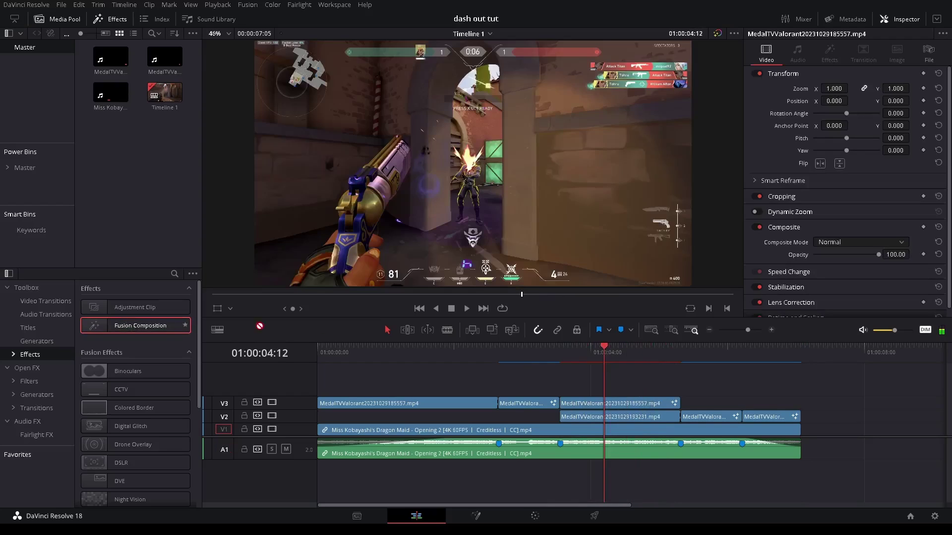
{"action": "left_click_drag", "start_coordinate": [135, 325], "coordinate": [559, 390]}
{"action": "left_click_drag", "start_coordinate": [901, 390], "coordinate": [680, 389]}
{"action": "left_click", "coordinate": [569, 361]}
{"action": "scroll", "coordinate": [637, 389], "scroll_direction": "right", "scroll_amount": 3}
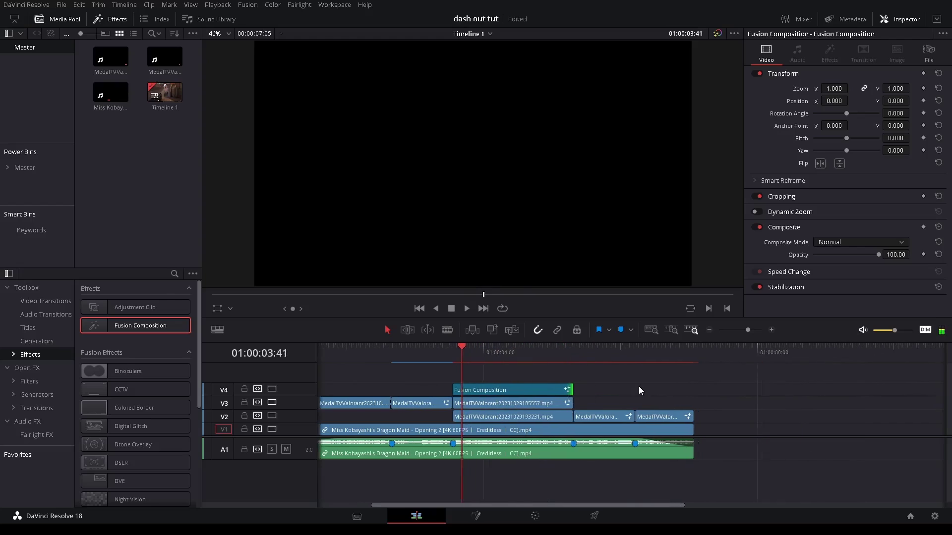
- Move the two overlapping gameplay clips on V3 and V2 out from under the Fusion Composition to the end of the timeline
{"action": "left_click", "coordinate": [485, 407]}
{"action": "key", "text": "Up"}
{"action": "left_click", "coordinate": [511, 386]}
{"action": "left_click", "coordinate": [504, 407]}
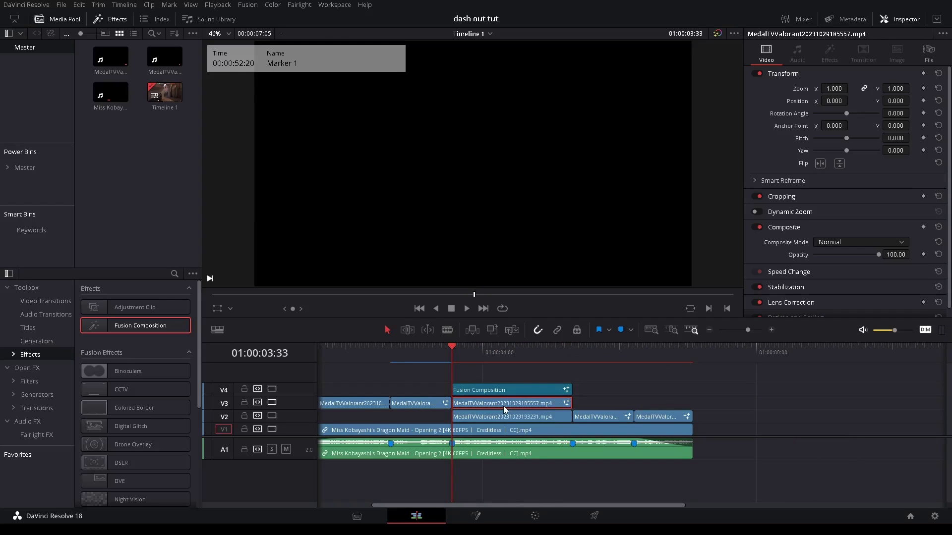
{"action": "key", "text": "d"}
{"action": "left_click_drag", "start_coordinate": [505, 410], "coordinate": [733, 404]}
{"action": "key", "text": "Up"}
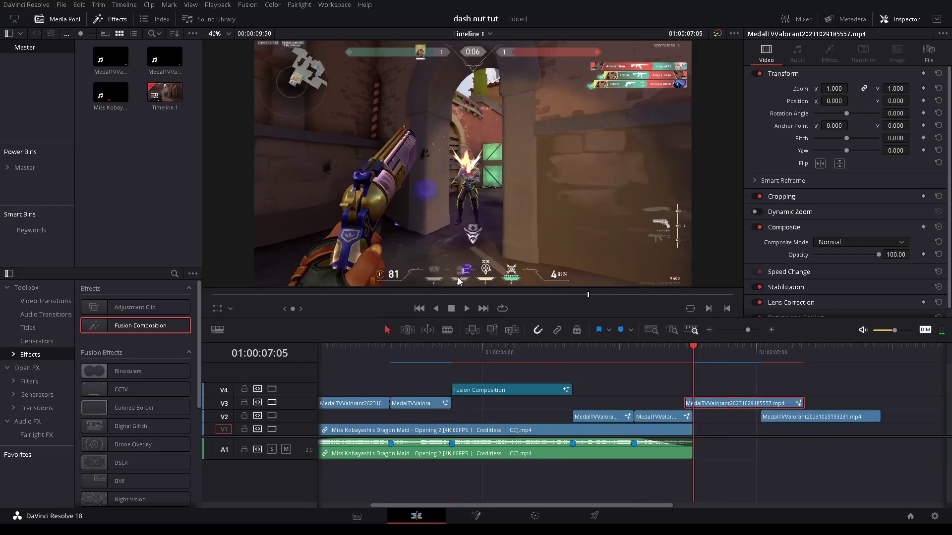
- Convert the moved V3 clip into a compound clip named starting clip and the V2 one into ending clip, placed after it
{"action": "key", "text": "ctrl+s"}
{"action": "left_click", "coordinate": [815, 362]}
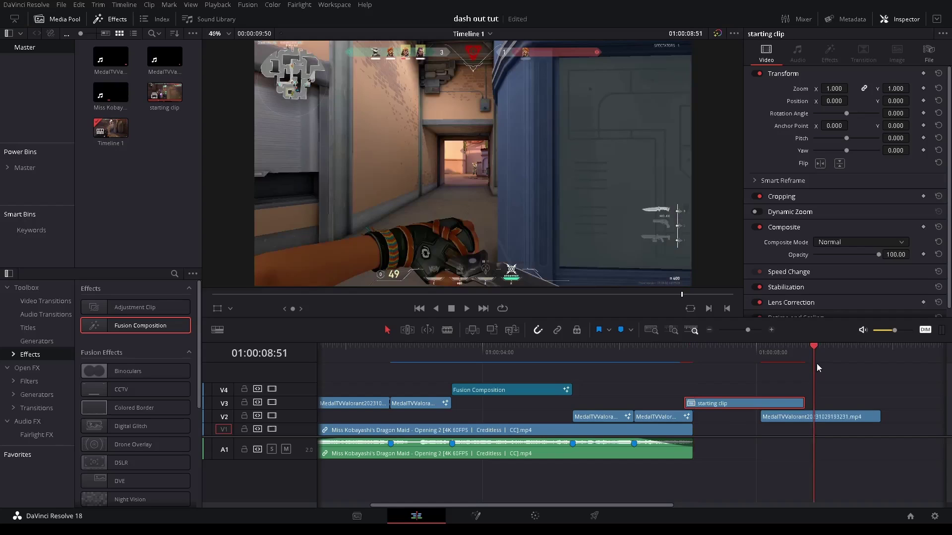
{"action": "left_click", "coordinate": [832, 417]}
{"action": "left_click_drag", "start_coordinate": [832, 417], "coordinate": [887, 418]}
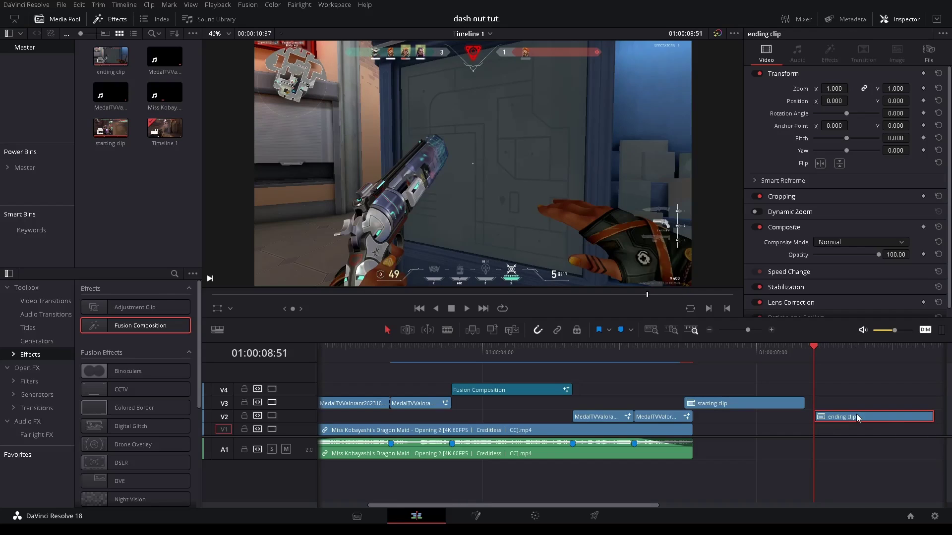
- Move the Fusion Composition and the two gameplay clips before it down to V2, keeping them at the same times
{"action": "left_click_drag", "start_coordinate": [510, 394], "coordinate": [509, 417]}
{"action": "left_click", "coordinate": [452, 361]}
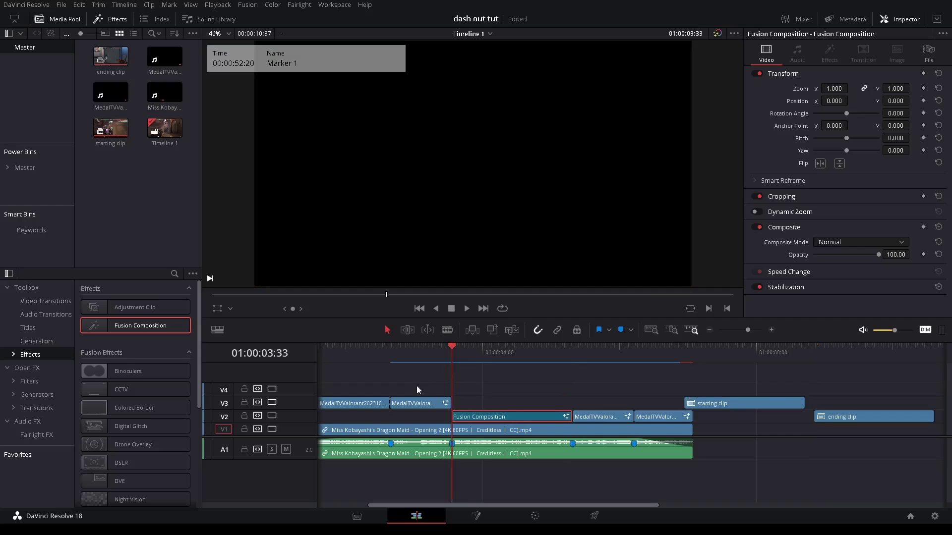
{"action": "left_click_drag", "start_coordinate": [402, 402], "coordinate": [378, 417]}
{"action": "scroll", "coordinate": [625, 397], "scroll_direction": "right", "scroll_amount": 3}
{"action": "scroll", "coordinate": [614, 391], "scroll_direction": "left", "scroll_amount": 3}
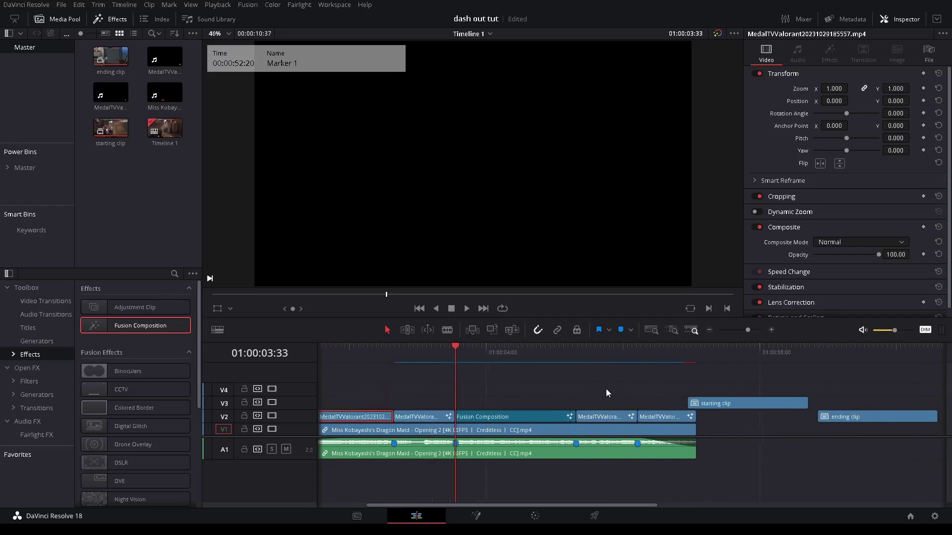
- Split the Miss Kobayashi background video on V1 at the start and end of the Fusion Composition
{"action": "left_click", "coordinate": [522, 366]}
{"action": "left_click", "coordinate": [508, 364]}
{"action": "key", "text": "b"}
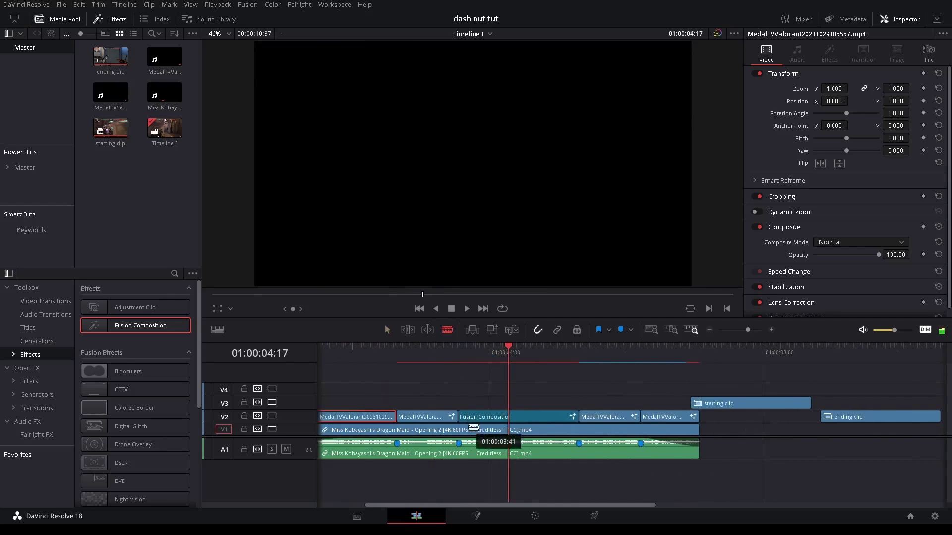
{"action": "left_click", "coordinate": [475, 432]}
{"action": "left_click", "coordinate": [578, 431]}
{"action": "key", "text": "a"}
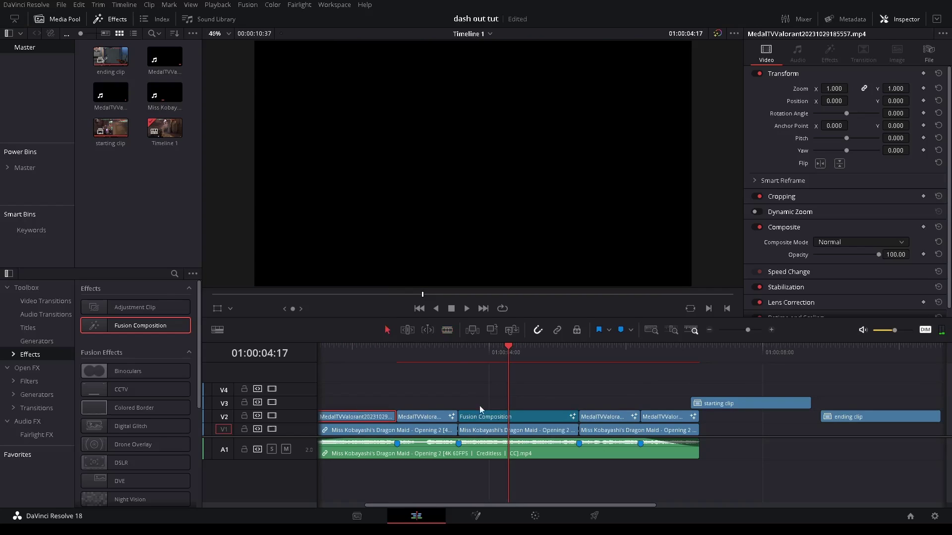
- Copy the background segment under the Fusion Composition past the ending clip and convert the copy into a compound clip named bg
{"action": "left_click", "coordinate": [575, 433]}
{"action": "key", "text": "ctrl+c"}
{"action": "scroll", "coordinate": [706, 439], "scroll_direction": "right", "scroll_amount": 8}
{"action": "left_click", "coordinate": [567, 358]}
{"action": "key", "text": "ctrl+v"}
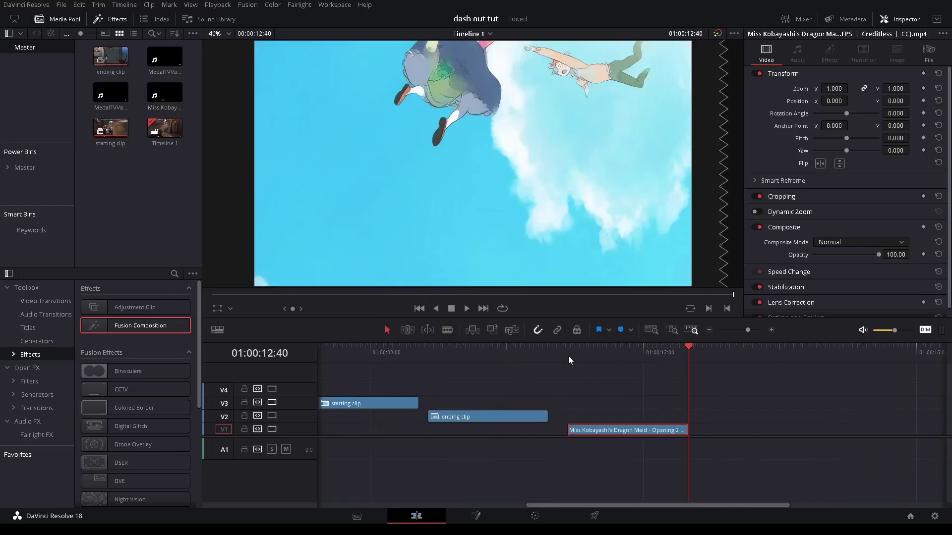
{"action": "left_click", "coordinate": [568, 356]}
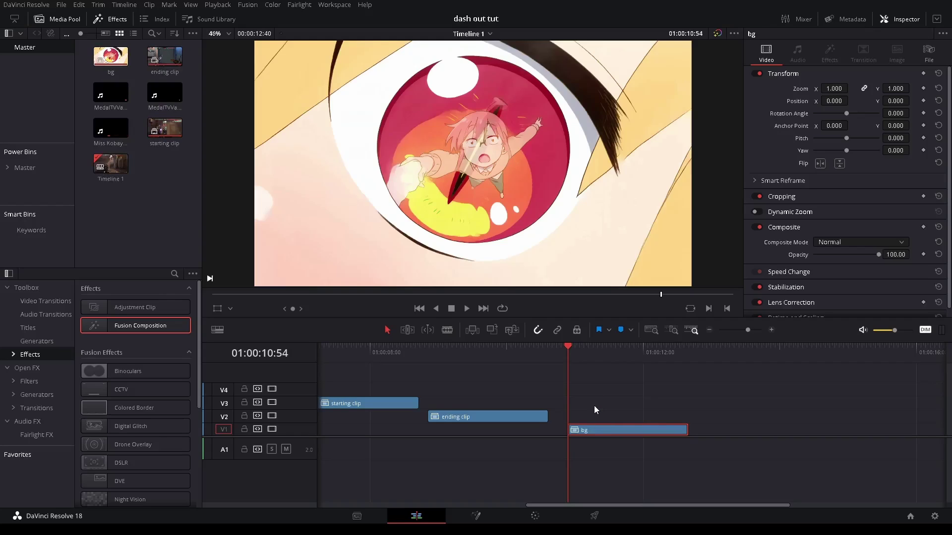
- Return the playhead to the Fusion Composition's start marker and shift the starting clip later so that it overlaps the ending clip
{"action": "scroll", "coordinate": [594, 406], "scroll_direction": "left", "scroll_amount": 4}
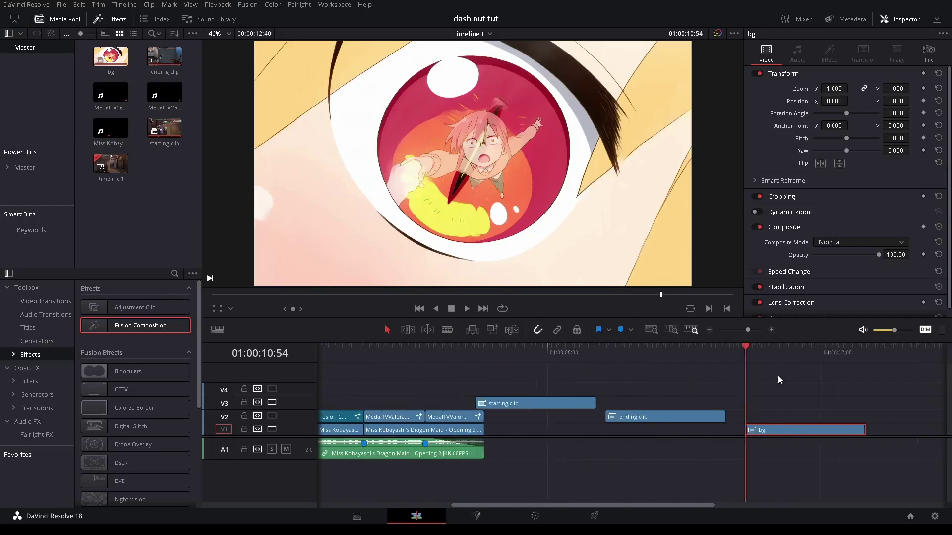
{"action": "left_click_drag", "start_coordinate": [399, 354], "coordinate": [296, 354]}
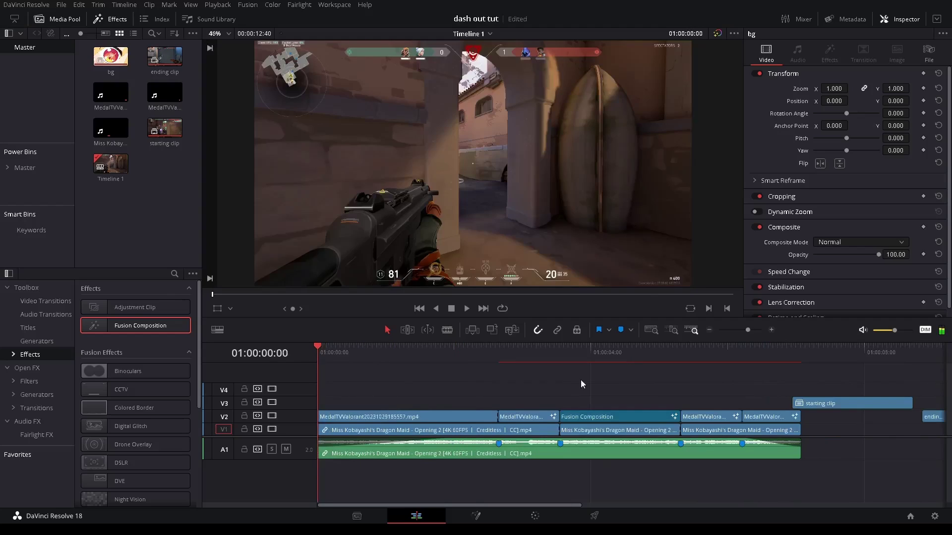
{"action": "scroll", "coordinate": [540, 396], "scroll_direction": "right", "scroll_amount": 4}
{"action": "scroll", "coordinate": [555, 392], "scroll_direction": "left", "scroll_amount": 1}
{"action": "scroll", "coordinate": [576, 382], "scroll_direction": "left", "scroll_amount": 1}
{"action": "key", "text": "shift+Down"}
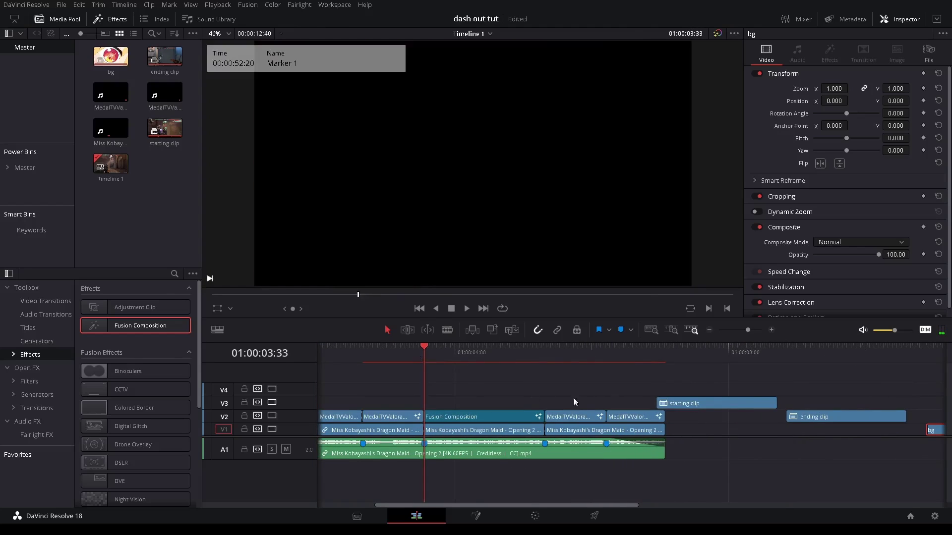
{"action": "scroll", "coordinate": [573, 398], "scroll_direction": "right", "scroll_amount": 5}
{"action": "left_click_drag", "start_coordinate": [435, 403], "coordinate": [498, 403]}
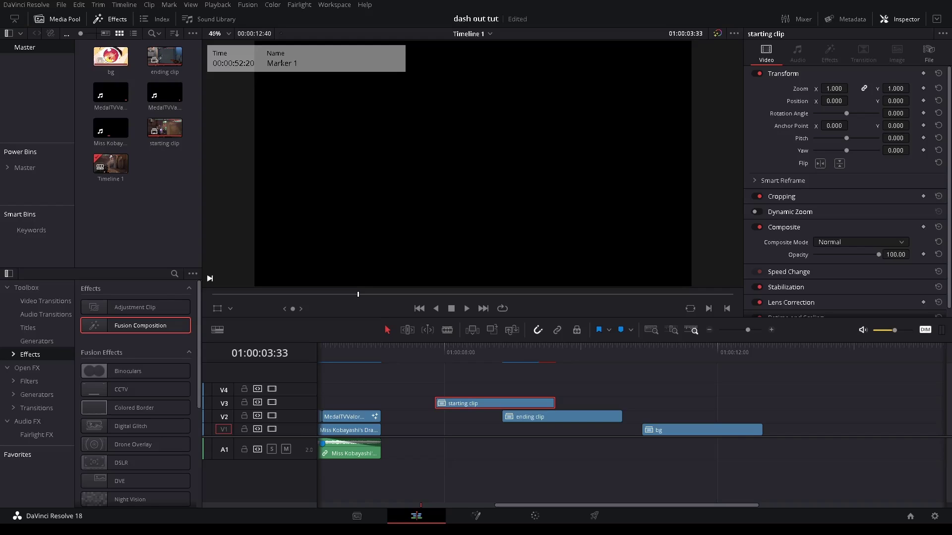
- Place the Valorant recordings one after another on V1 following the bg clip and delete all of their audio
{"action": "left_click_drag", "start_coordinate": [941, 416], "coordinate": [822, 430]}
{"action": "left_click_drag", "start_coordinate": [748, 330], "coordinate": [742, 332]}
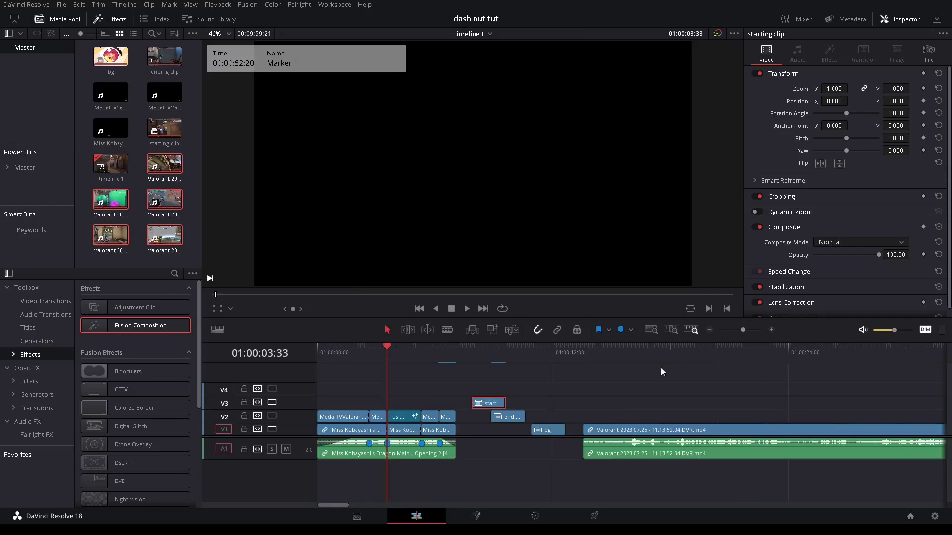
{"action": "left_click", "coordinate": [626, 444], "text": "alt"}
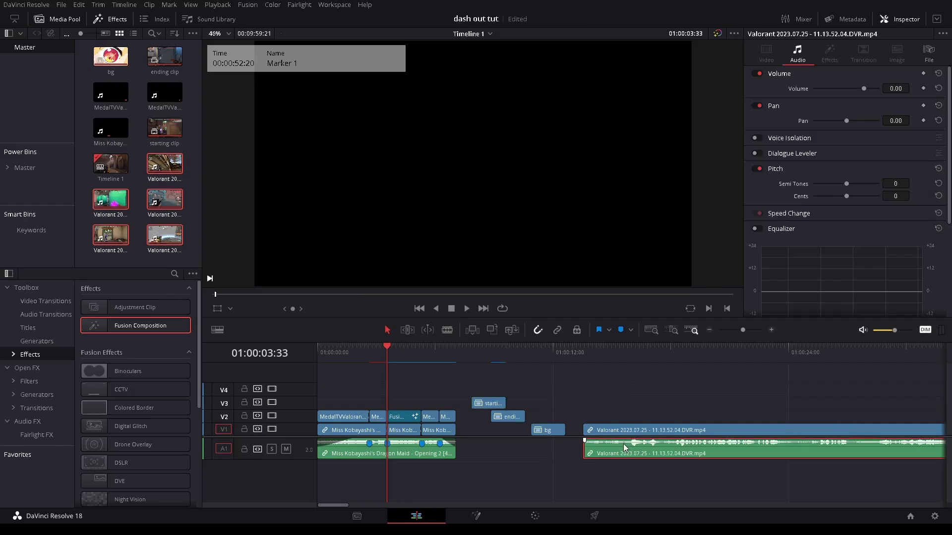
{"action": "key", "text": "Delete"}
{"action": "left_click_drag", "start_coordinate": [742, 331], "coordinate": [732, 346]}
{"action": "left_click_drag", "start_coordinate": [503, 450], "coordinate": [947, 471]}
{"action": "key", "text": "Delete"}
{"action": "scroll", "coordinate": [421, 457], "scroll_direction": "left", "scroll_amount": 6}
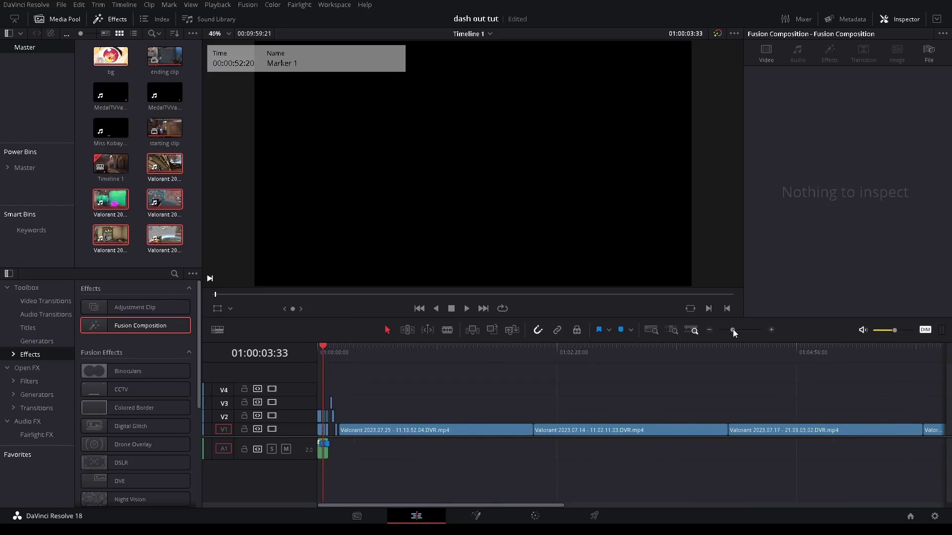
- Stack the Valorant recordings on V3 to V8 with a common start and length, and convert the top one into compound clip c1
{"action": "left_click_drag", "start_coordinate": [733, 331], "coordinate": [744, 330]}
{"action": "left_click", "coordinate": [431, 416]}
{"action": "scroll", "coordinate": [645, 404], "scroll_direction": "right", "scroll_amount": 3}
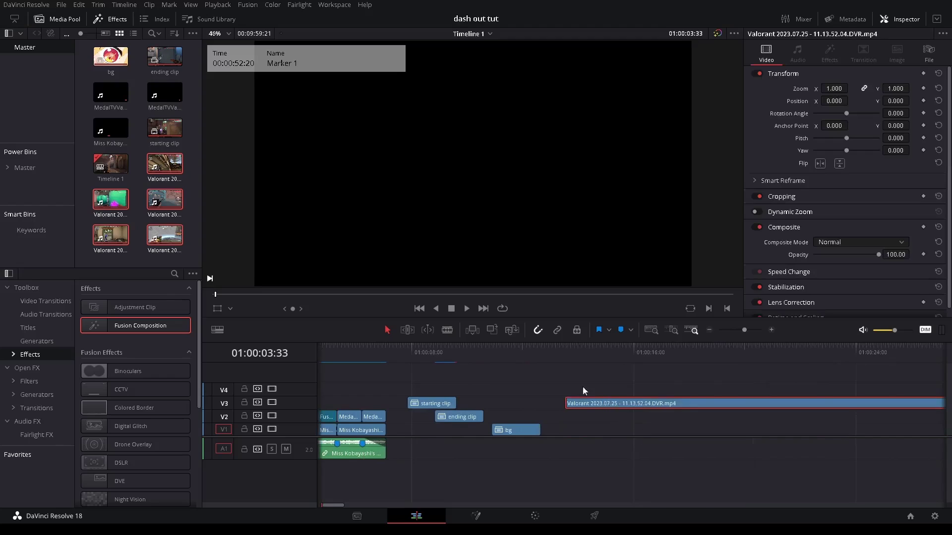
{"action": "left_click", "coordinate": [565, 349]}
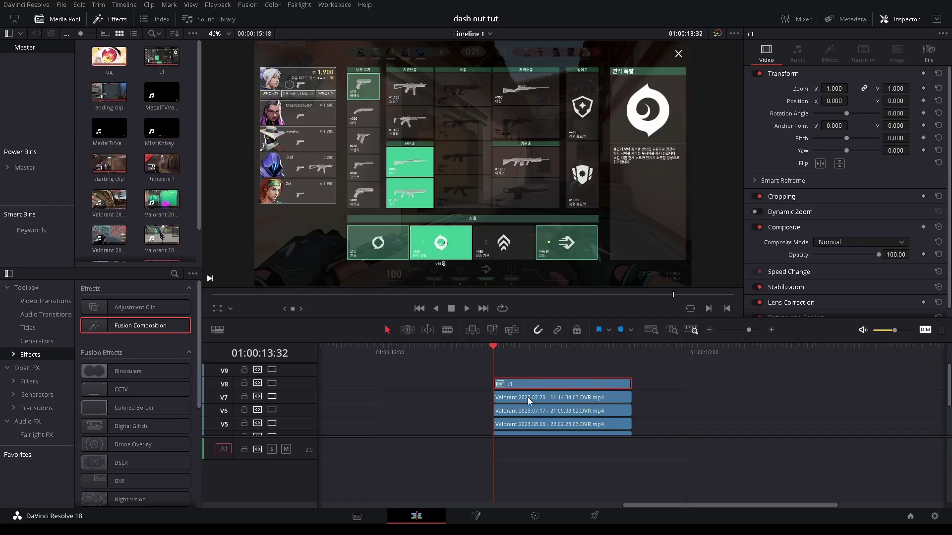
- Convert the remaining stacked Valorant recordings into compound clips c2 to c6 and remove the whole stack from the timeline
{"action": "left_click", "coordinate": [528, 397]}
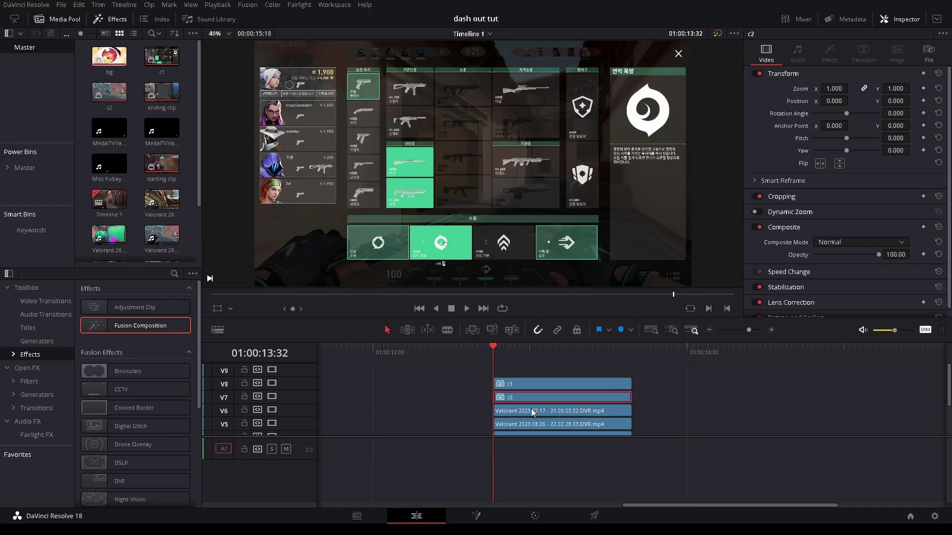
{"action": "left_click", "coordinate": [531, 408]}
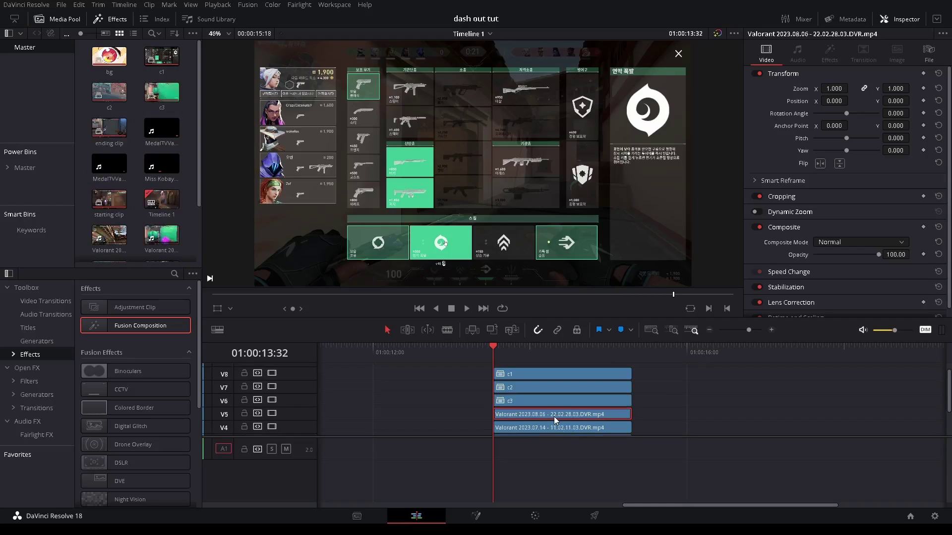
{"action": "left_click", "coordinate": [563, 425]}
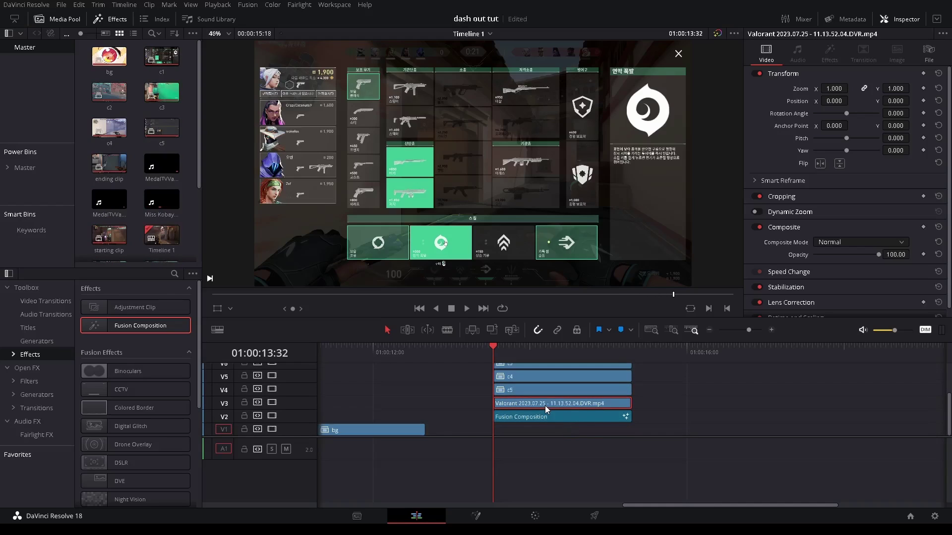
{"action": "scroll", "coordinate": [544, 405], "scroll_direction": "up", "scroll_amount": 2}
{"action": "scroll", "coordinate": [545, 406], "scroll_direction": "down", "scroll_amount": 2}
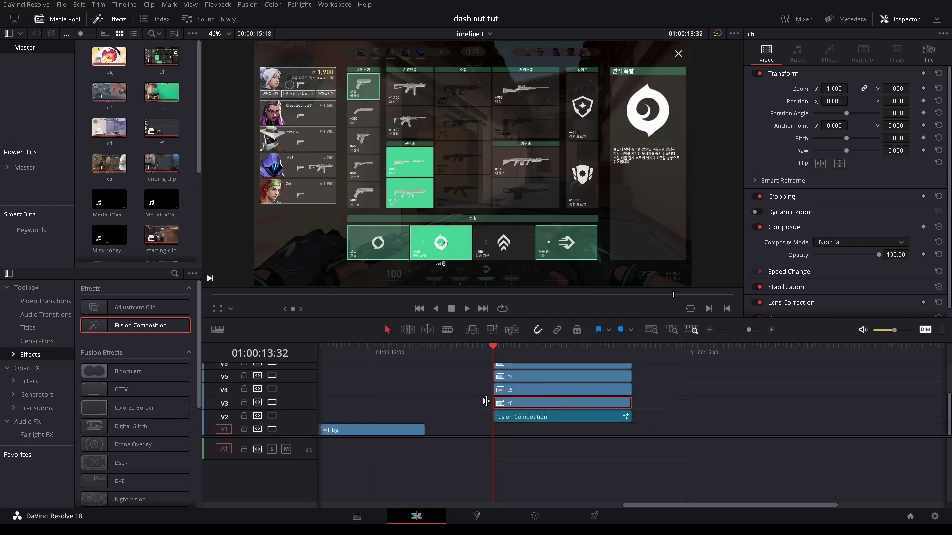
{"action": "left_click_drag", "start_coordinate": [472, 402], "coordinate": [545, 452]}
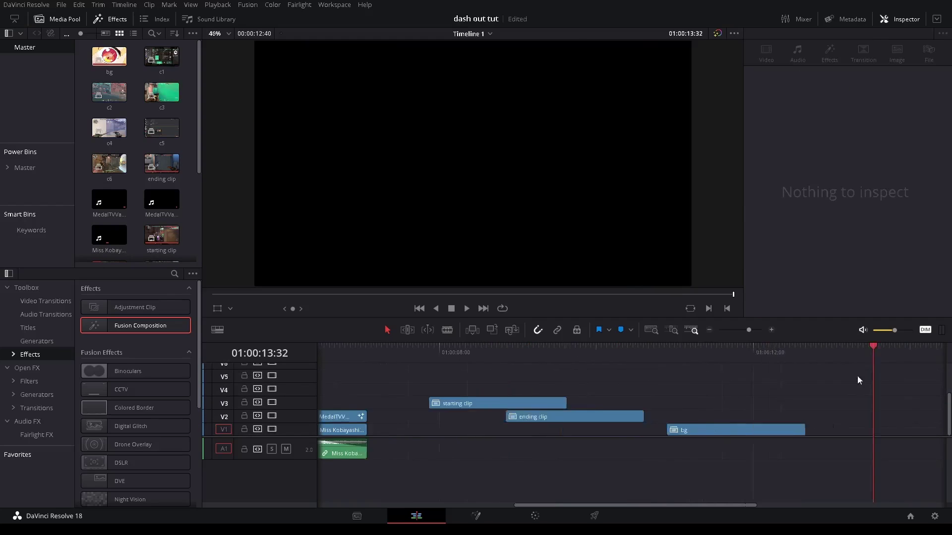
- Open the Fusion Composition on V2 for node editing in Fusion and hide the Spline editor
{"action": "scroll", "coordinate": [857, 376], "scroll_direction": "left", "scroll_amount": 8}
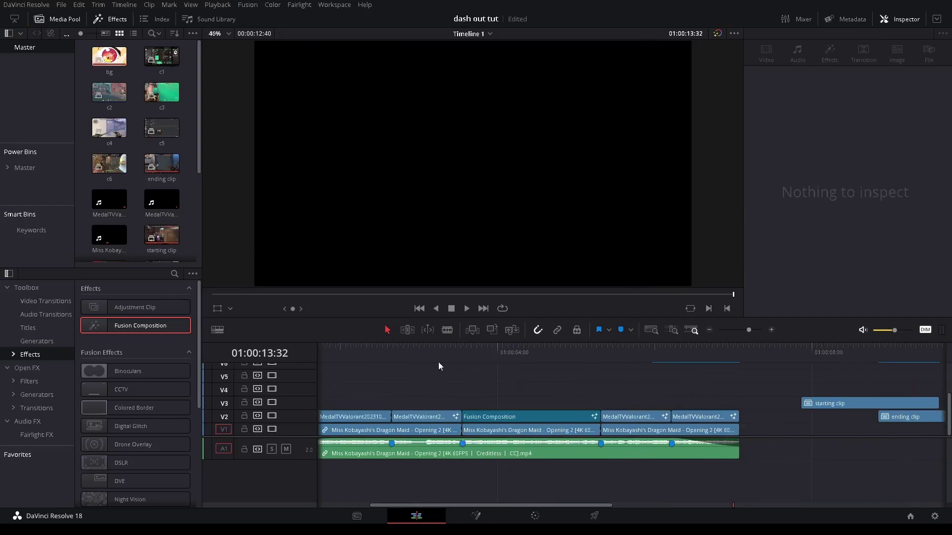
{"action": "left_click", "coordinate": [480, 350]}
{"action": "left_click", "coordinate": [497, 413]}
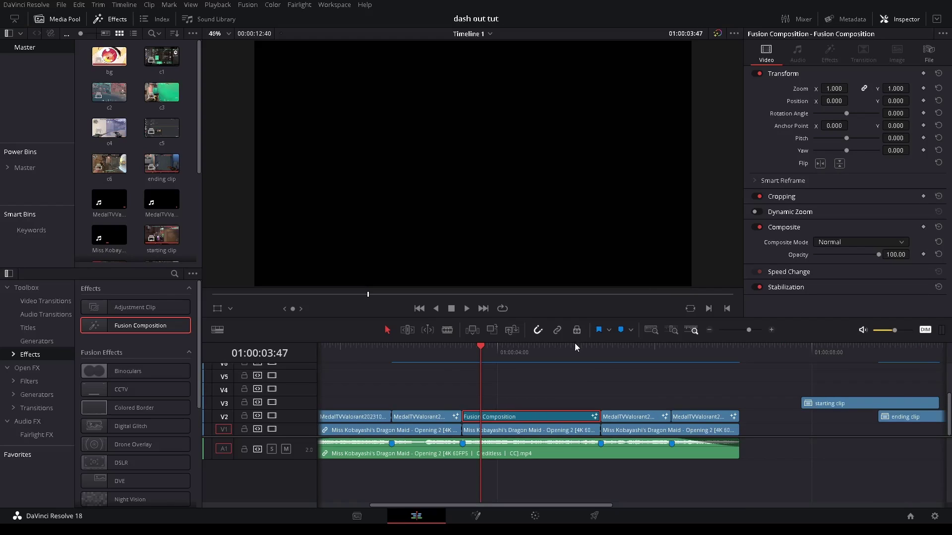
{"action": "key", "text": "shift+5"}
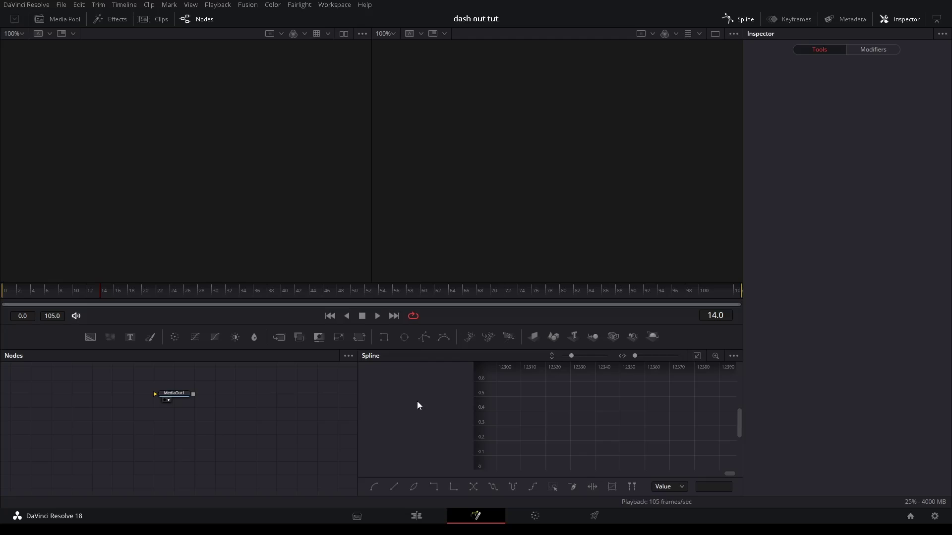
{"action": "left_click", "coordinate": [740, 18]}
{"action": "left_click_drag", "start_coordinate": [304, 385], "coordinate": [771, 433]}
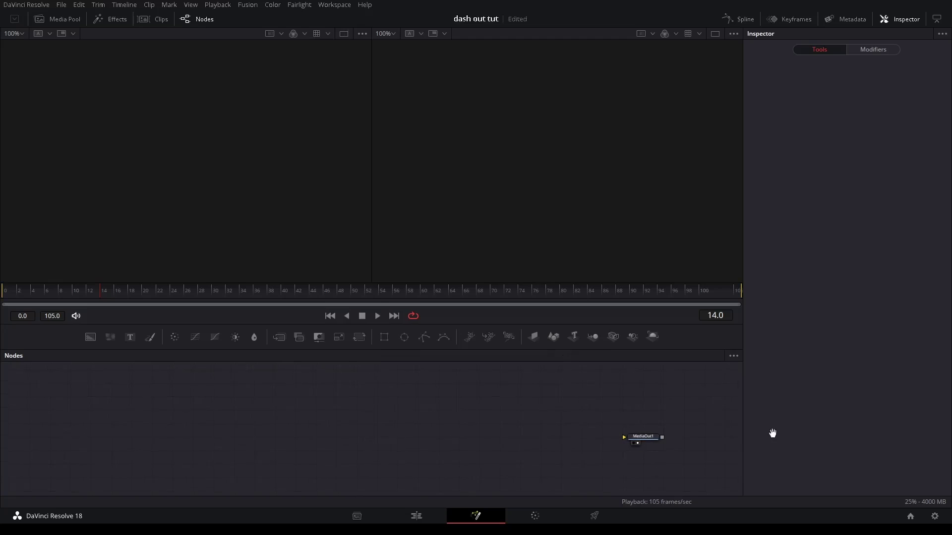
- Add an Image Plane 3D node and a Merge 3D node in a row before MediaOut1
{"action": "left_click_drag", "start_coordinate": [539, 343], "coordinate": [480, 433]}
{"action": "left_click_drag", "start_coordinate": [363, 436], "coordinate": [363, 436]}
{"action": "left_click_drag", "start_coordinate": [599, 340], "coordinate": [438, 438]}
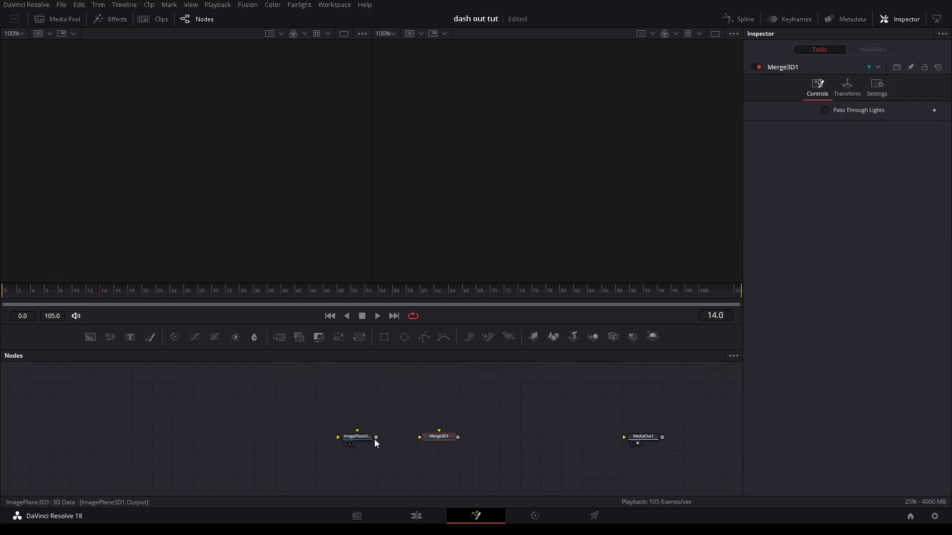
- Connect the image plane to the Merge 3D, route the merge through a new Renderer 3D to MediaOut1, and attach a Camera 3D to the merge
{"action": "left_click_drag", "start_coordinate": [375, 437], "coordinate": [418, 437]}
{"action": "left_click_drag", "start_coordinate": [614, 336], "coordinate": [635, 437]}
{"action": "left_click", "coordinate": [422, 438]}
{"action": "left_click", "coordinate": [653, 336]}
{"action": "left_click_drag", "start_coordinate": [416, 398], "coordinate": [416, 415]}
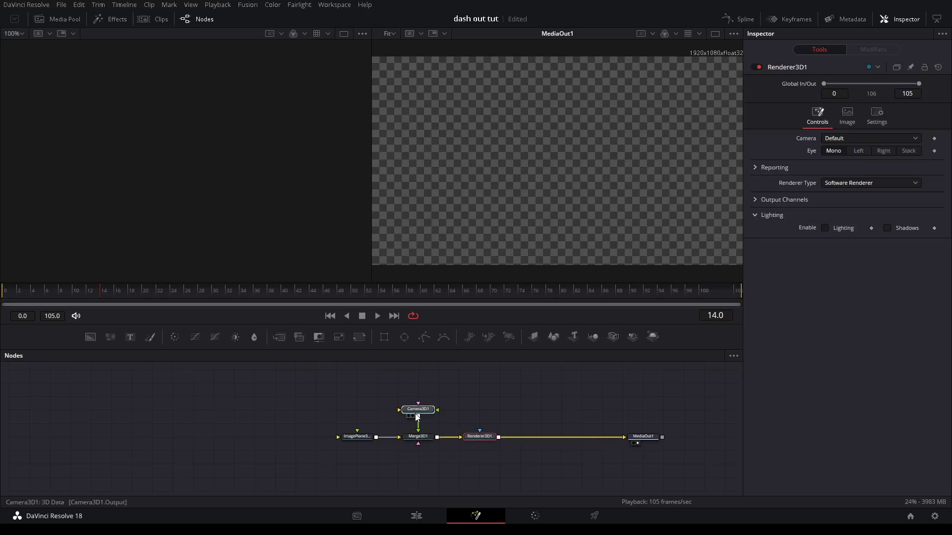
{"action": "left_click", "coordinate": [417, 416]}
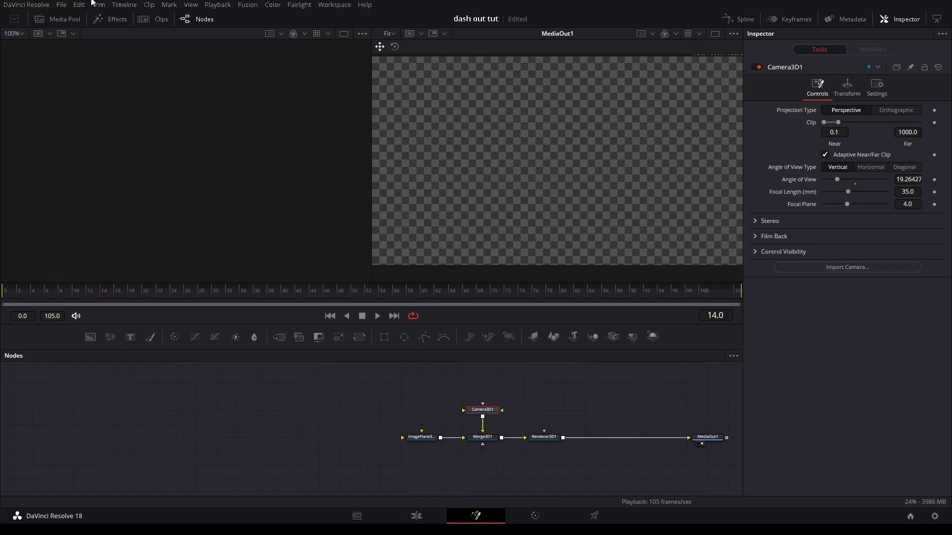
- Find the "starting clip" in the media pool and add it to the node graph as the image plane's input
{"action": "left_click", "coordinate": [76, 19]}
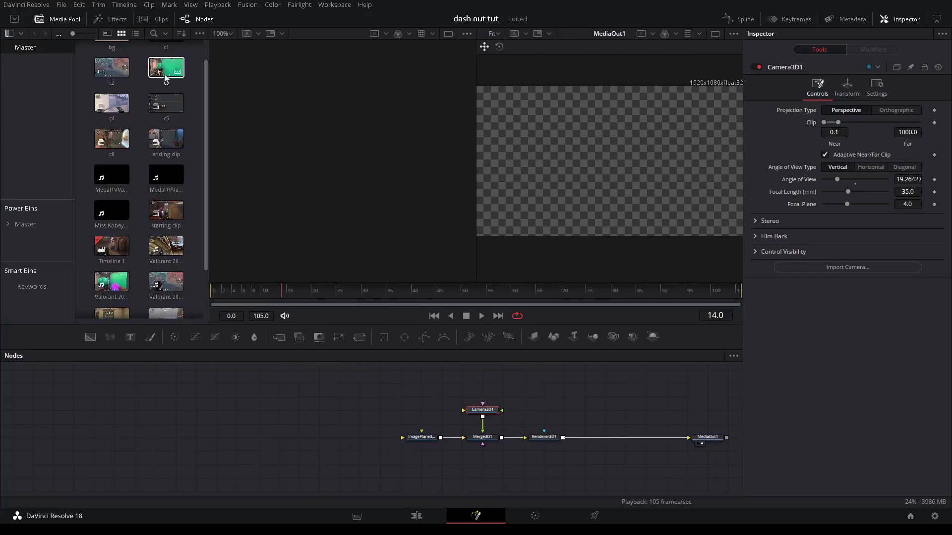
{"action": "left_click", "coordinate": [153, 33]}
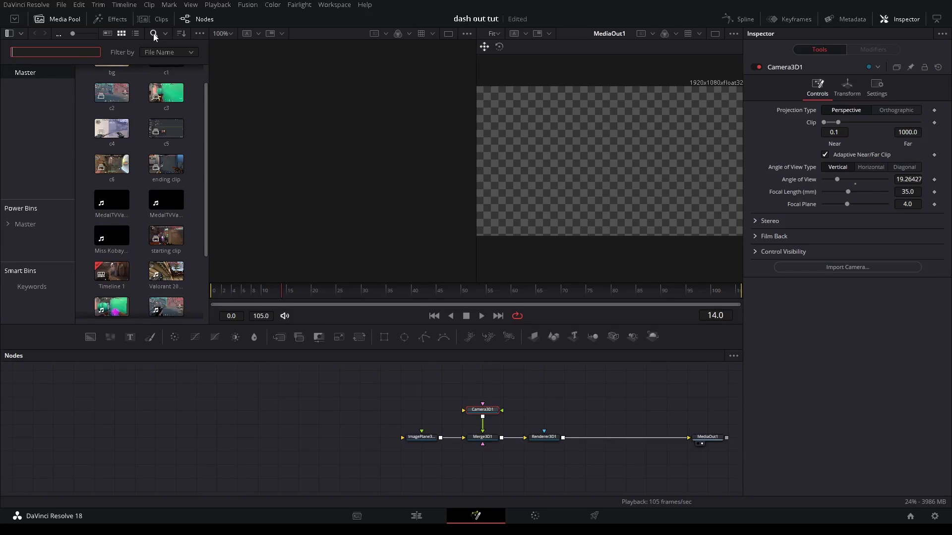
{"action": "type", "text": "start"}
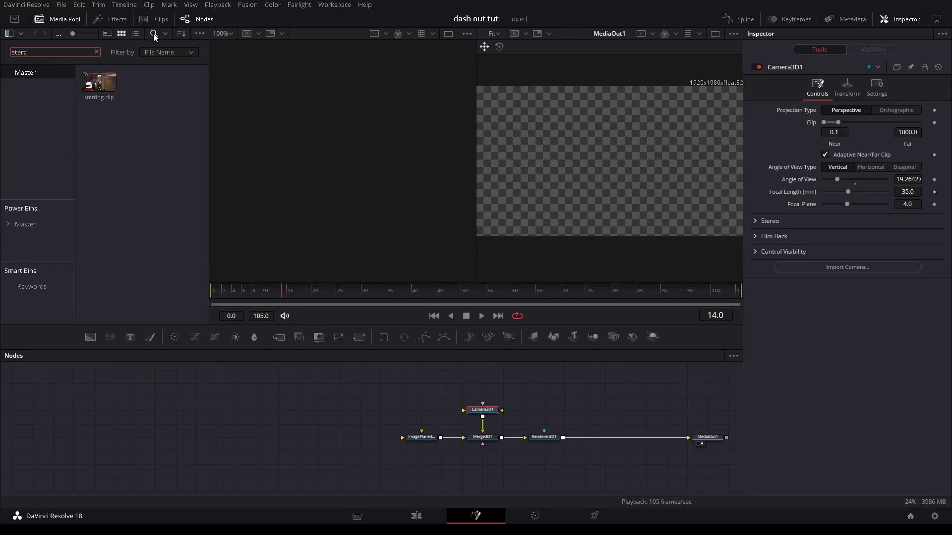
{"action": "left_click_drag", "start_coordinate": [103, 101], "coordinate": [421, 438]}
{"action": "left_click_drag", "start_coordinate": [323, 443], "coordinate": [282, 443]}
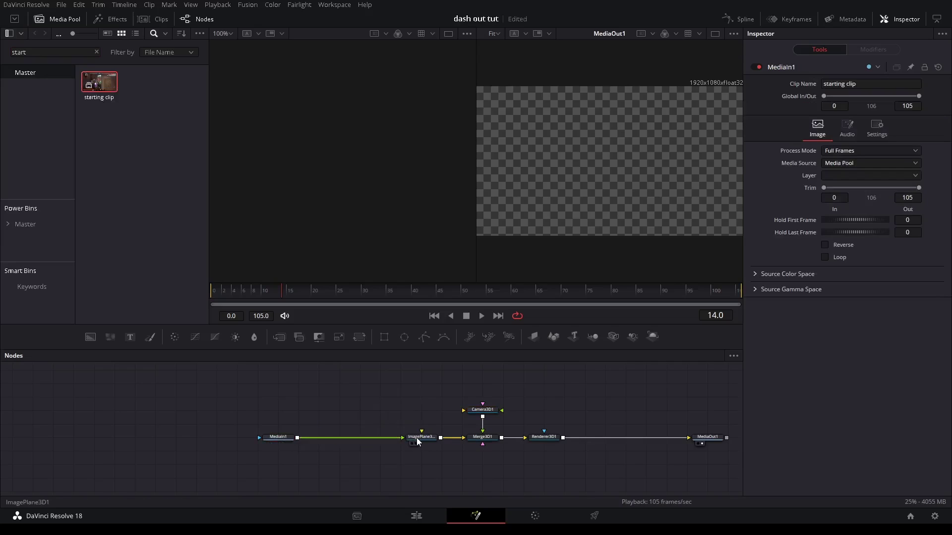
- Set the camera's Z translation to 1.65, return to frame 0, and place the camera node higher above the Merge 3D
{"action": "left_click", "coordinate": [474, 411]}
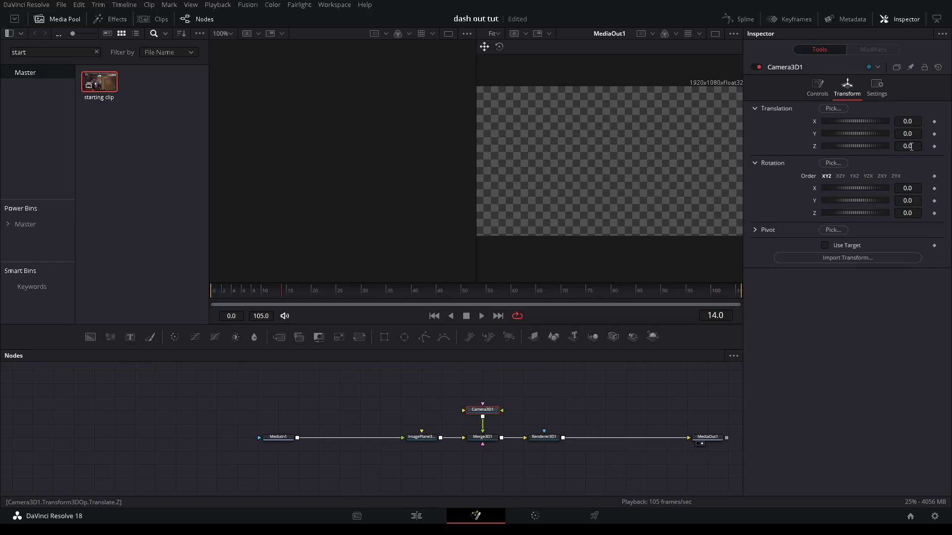
{"action": "left_click", "coordinate": [913, 147]}
{"action": "type", "text": "1.65"}
{"action": "key", "text": "Return"}
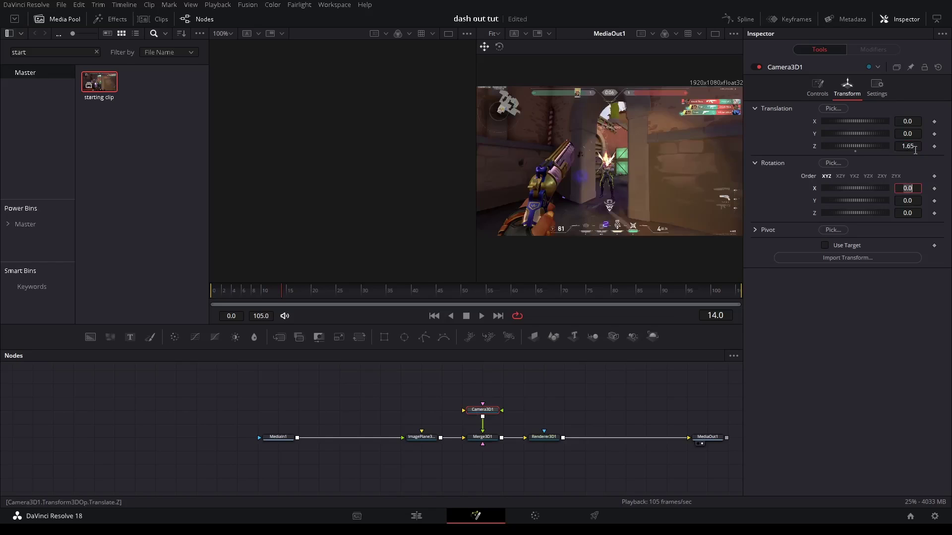
{"action": "key", "text": "Home"}
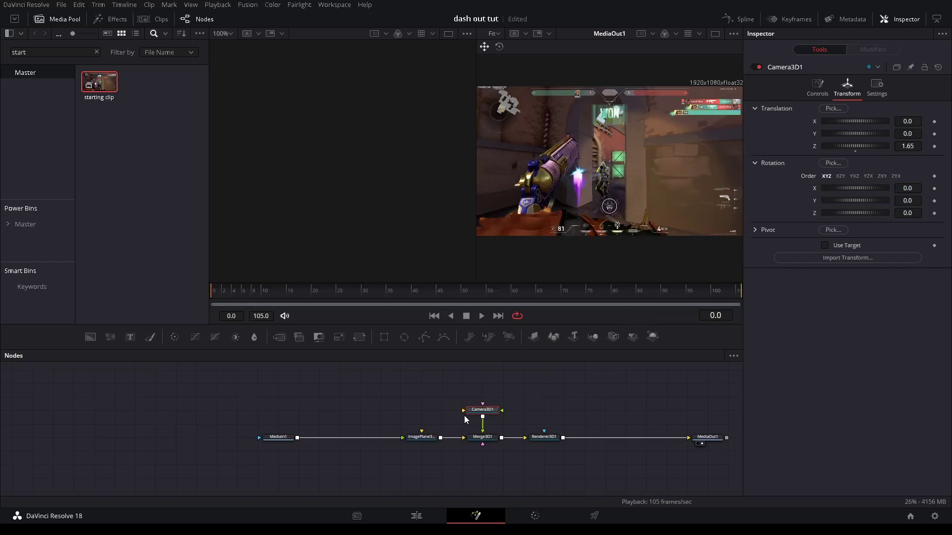
{"action": "left_click_drag", "start_coordinate": [476, 409], "coordinate": [476, 372]}
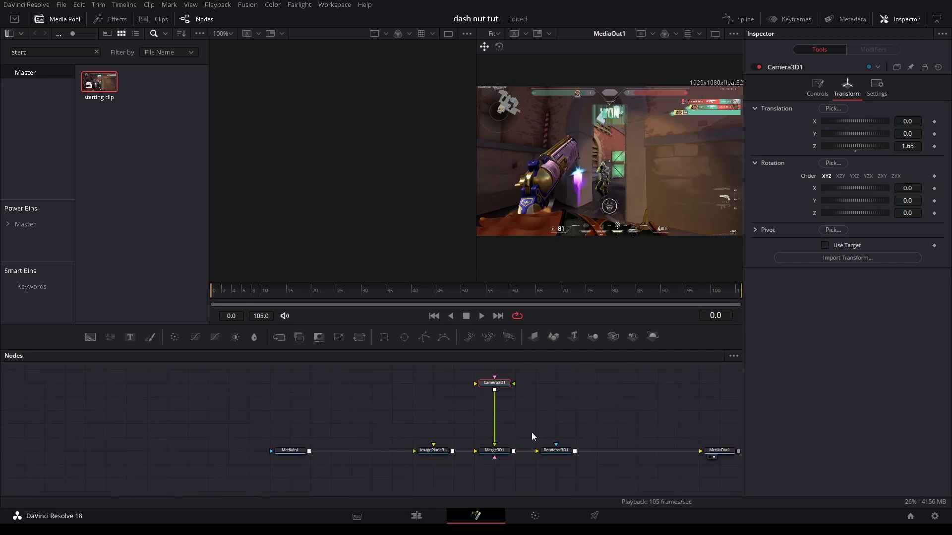
{"action": "mouse_move", "coordinate": [567, 412]}
{"action": "left_mouse_down"}
{"action": "mouse_move", "coordinate": [563, 385]}
{"action": "mouse_move", "coordinate": [556, 412]}
{"action": "left_mouse_up"}
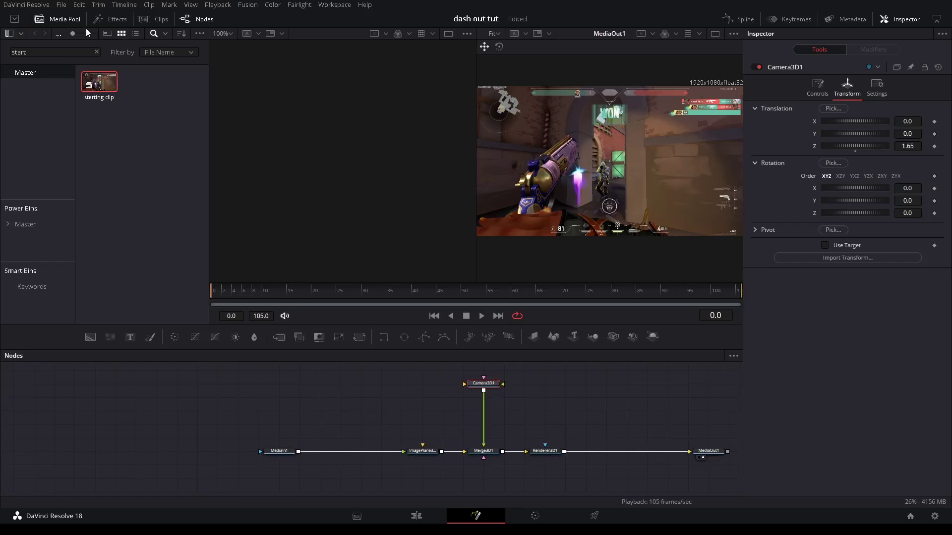
- Find the "ending clip" in the media pool and place it in the node graph below the starting clip's media node
{"action": "left_click", "coordinate": [73, 20]}
{"action": "left_click", "coordinate": [73, 21]}
{"action": "left_click_drag", "start_coordinate": [27, 52], "coordinate": [11, 52]}
{"action": "type", "text": "ending"}
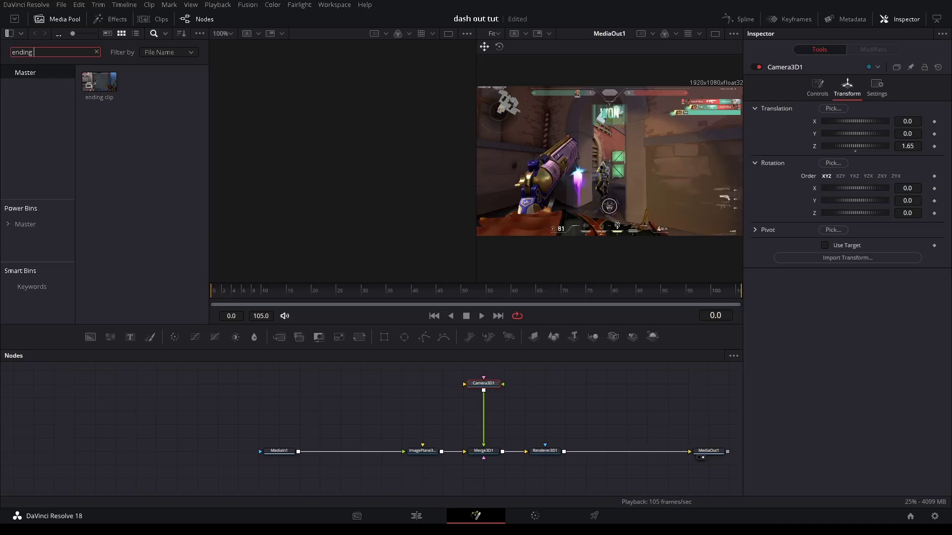
{"action": "left_click_drag", "start_coordinate": [99, 82], "coordinate": [280, 475]}
- Run the ending clip through a second Image Plane 3D and a second Merge 3D that feeds into Merge3D1
{"action": "left_click_drag", "start_coordinate": [613, 337], "coordinate": [418, 477]}
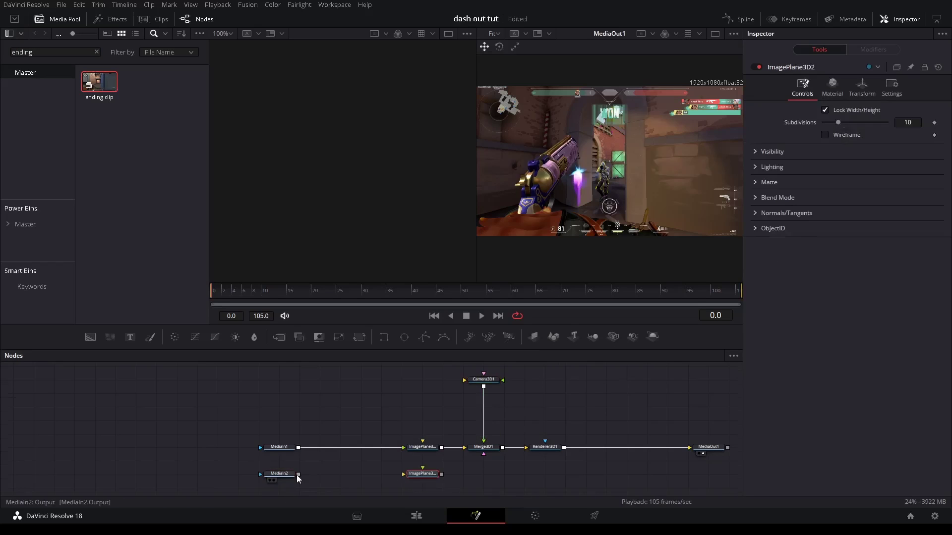
{"action": "left_click_drag", "start_coordinate": [297, 474], "coordinate": [490, 449]}
{"action": "left_click", "coordinate": [593, 337]}
{"action": "left_click_drag", "start_coordinate": [552, 483], "coordinate": [537, 454]}
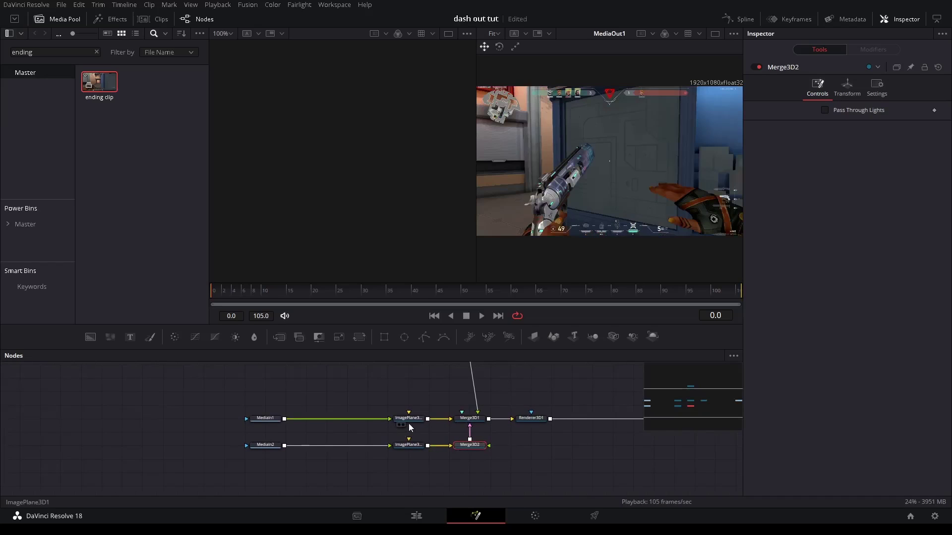
- Load Merge3D1 into the empty viewer to show the 3D scene
{"action": "left_click", "coordinate": [458, 449]}
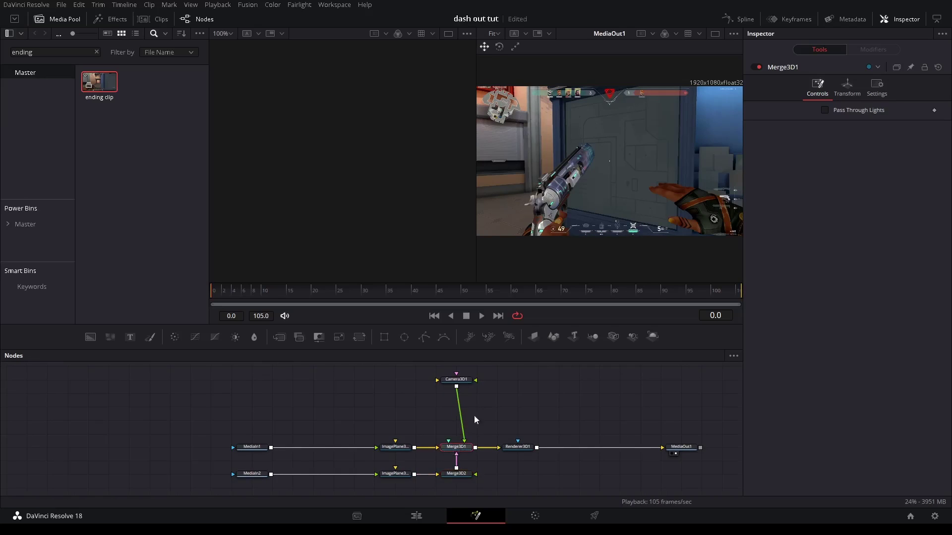
{"action": "key", "text": "1"}
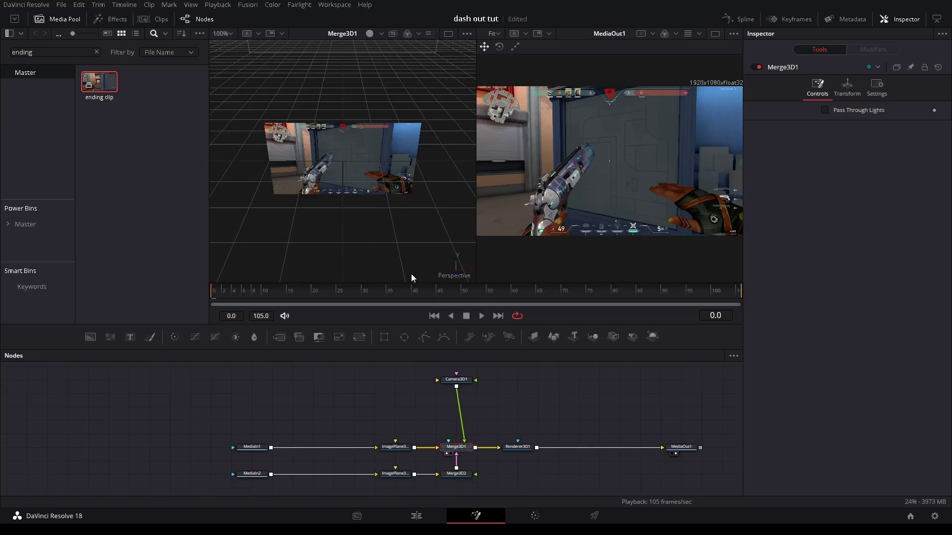
{"action": "left_click_drag", "start_coordinate": [340, 196], "coordinate": [347, 120]}
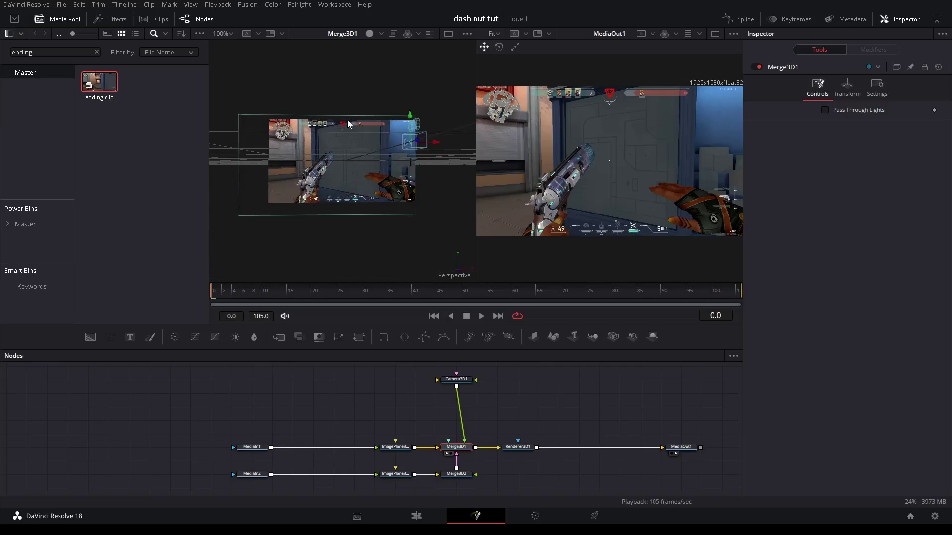
- Move the ending clip's image plane along X well clear of the starting clip, to a distance slightly under 4.0
{"action": "left_click", "coordinate": [404, 477]}
{"action": "left_click", "coordinate": [859, 93]}
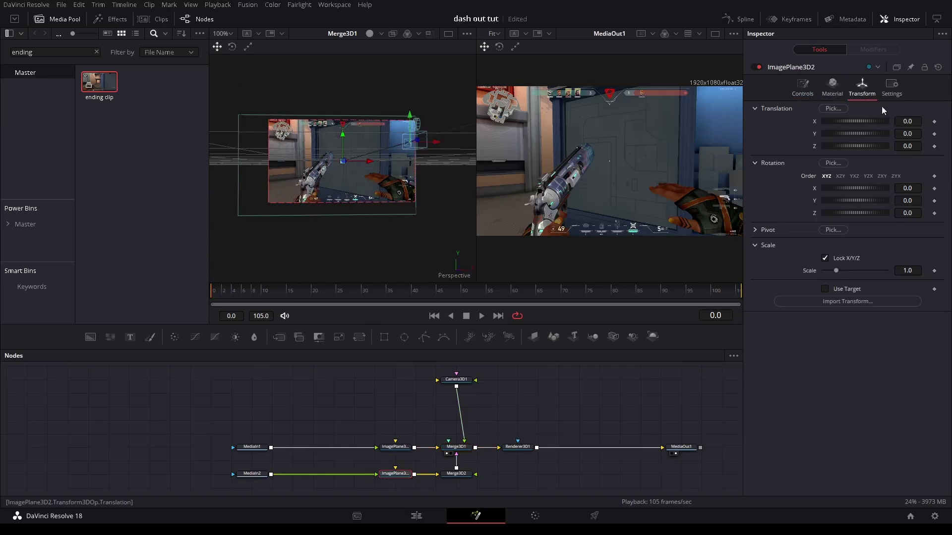
{"action": "left_click_drag", "start_coordinate": [906, 122], "coordinate": [944, 123]}
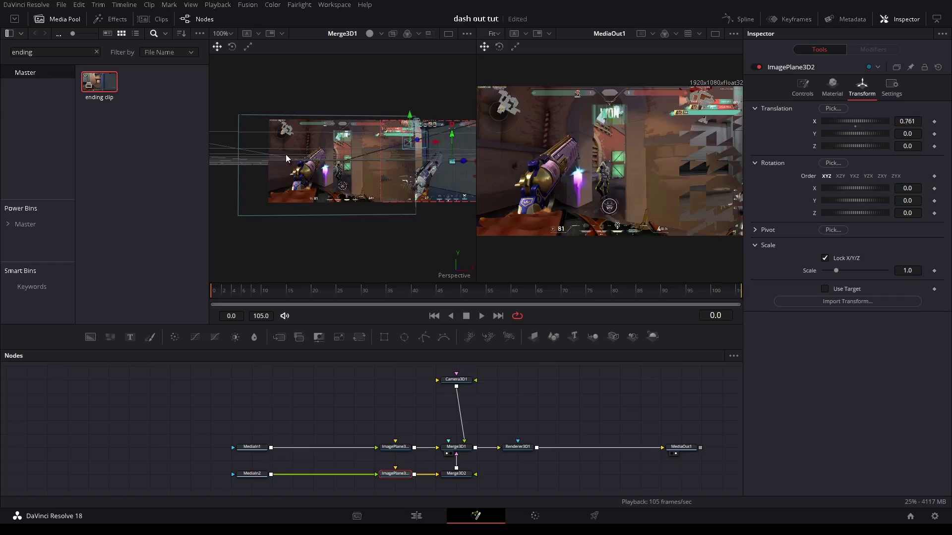
{"action": "scroll", "coordinate": [381, 179], "scroll_direction": "down", "scroll_amount": 5}
{"action": "left_click_drag", "start_coordinate": [381, 179], "coordinate": [372, 215]}
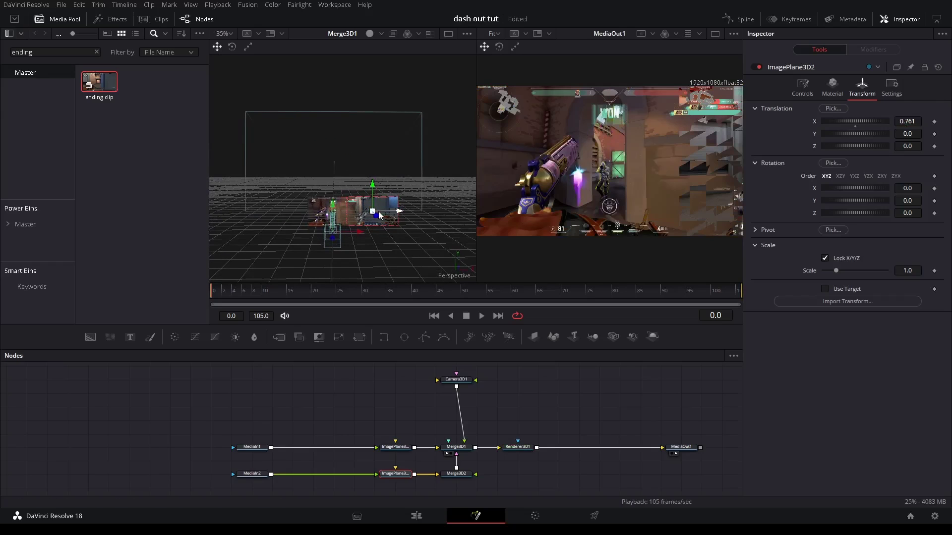
{"action": "left_click_drag", "start_coordinate": [907, 122], "coordinate": [930, 122]}
{"action": "left_click", "coordinate": [908, 122]}
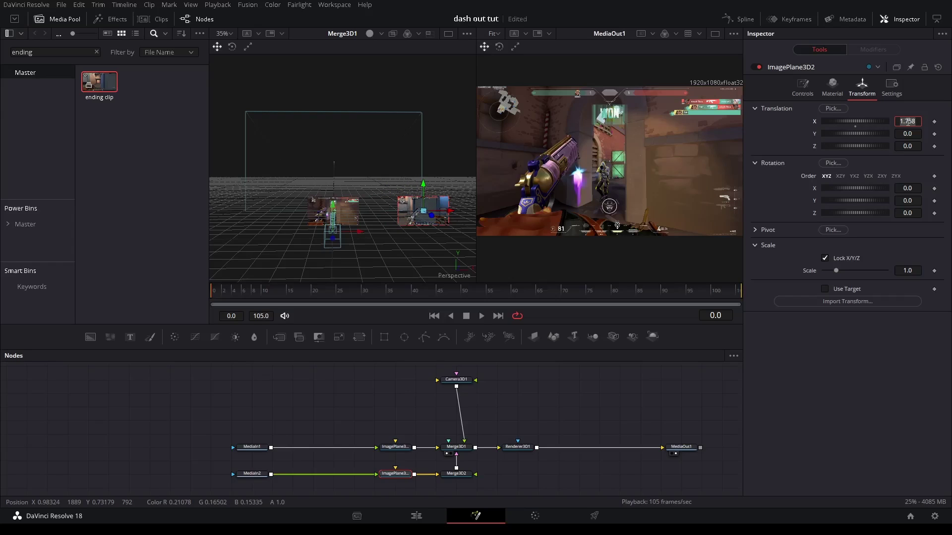
{"action": "type", "text": "2"}
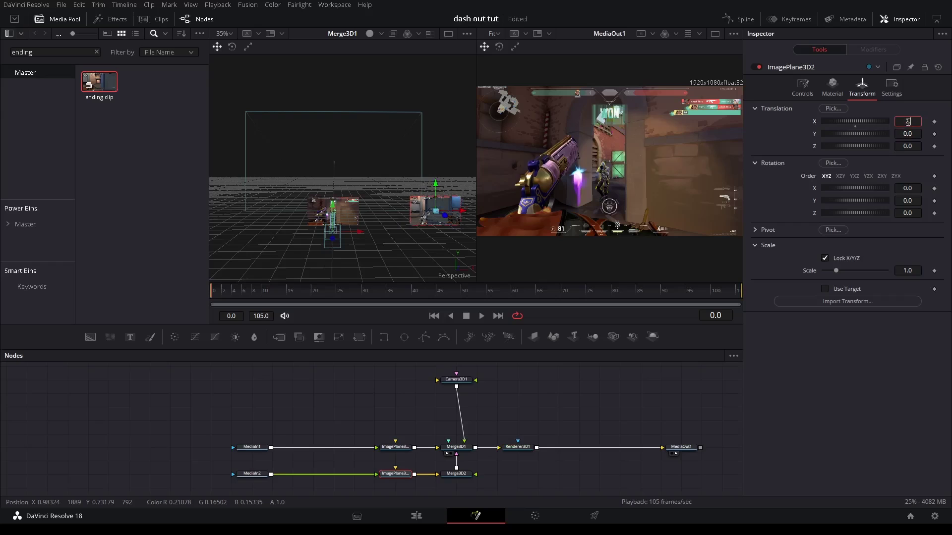
{"action": "type", "text": ".5"}
{"action": "key", "text": "Return"}
{"action": "left_click_drag", "start_coordinate": [423, 206], "coordinate": [658, 184]}
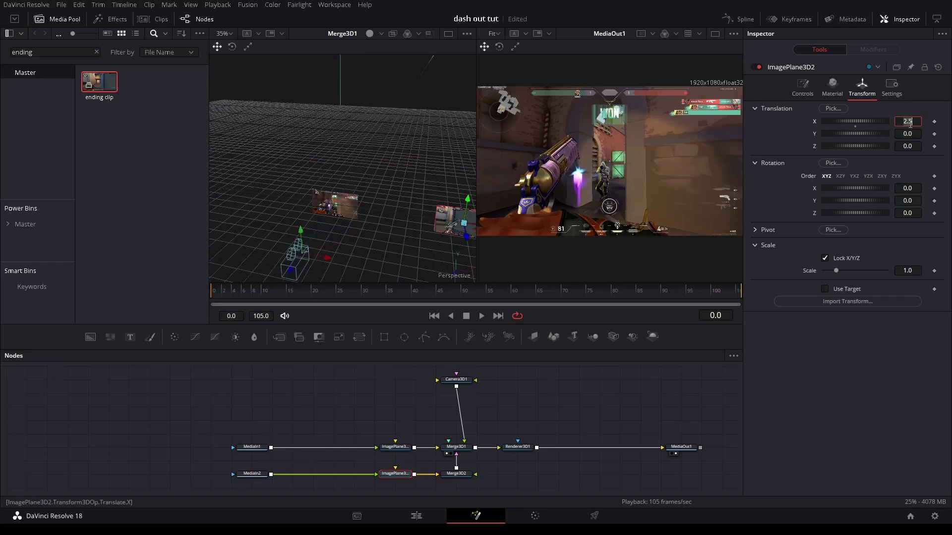
{"action": "key", "text": "Return"}
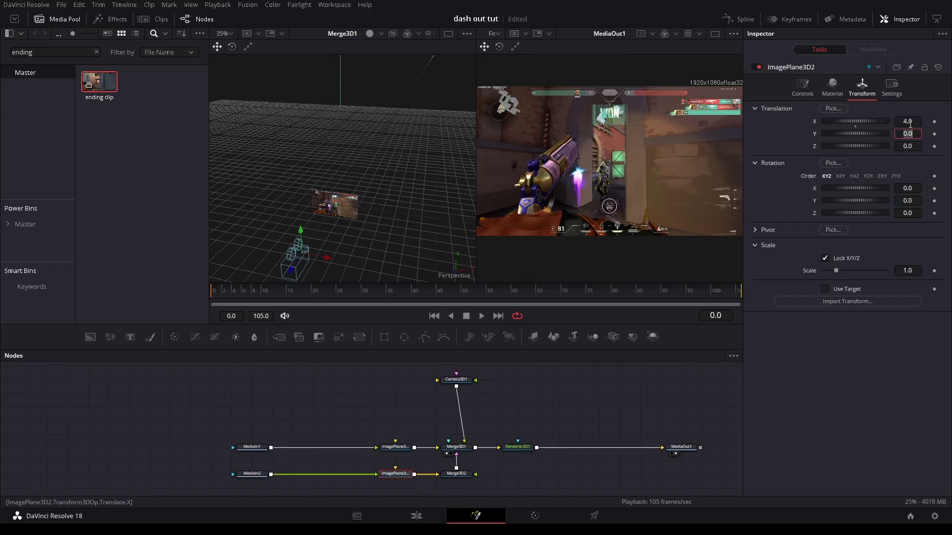
{"action": "left_click_drag", "start_coordinate": [445, 172], "coordinate": [325, 121]}
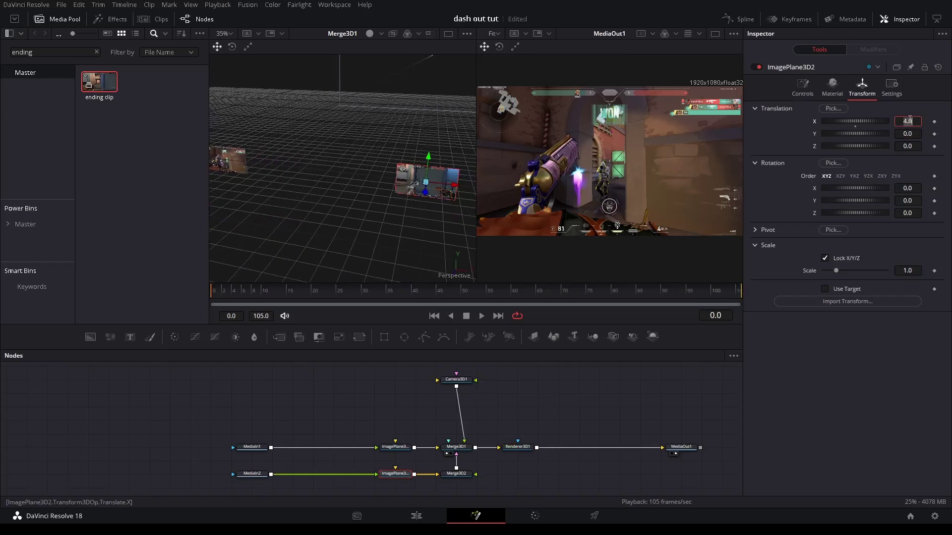
{"action": "key", "text": "Tab"}
- Move the two media nodes closer to their image planes to tidy the node graph
{"action": "left_click_drag", "start_coordinate": [306, 449], "coordinate": [423, 457]}
{"action": "left_click", "coordinate": [457, 400]}
{"action": "left_click_drag", "start_coordinate": [593, 433], "coordinate": [537, 456]}
- Animate the camera's Z translation with a keyframe at frame 0 and a value of 6 at frame 105
{"action": "left_click", "coordinate": [480, 387]}
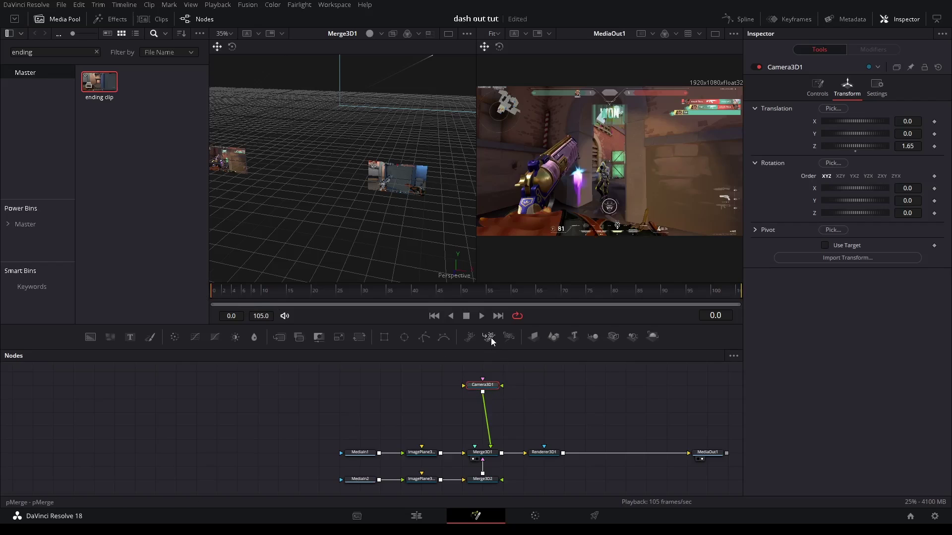
{"action": "left_click", "coordinate": [934, 146]}
{"action": "key", "text": "End"}
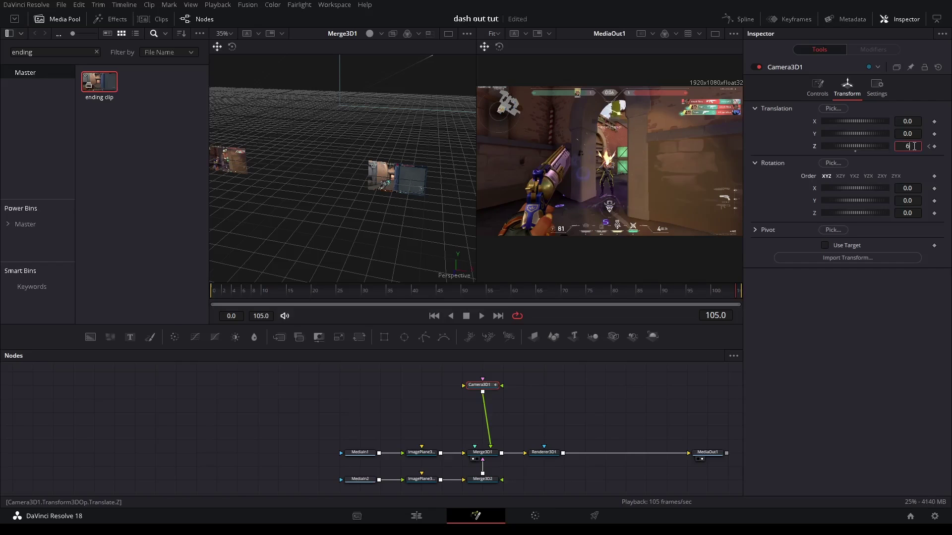
{"action": "left_click", "coordinate": [914, 147]}
{"action": "type", "text": "6"}
{"action": "key", "text": "Tab"}
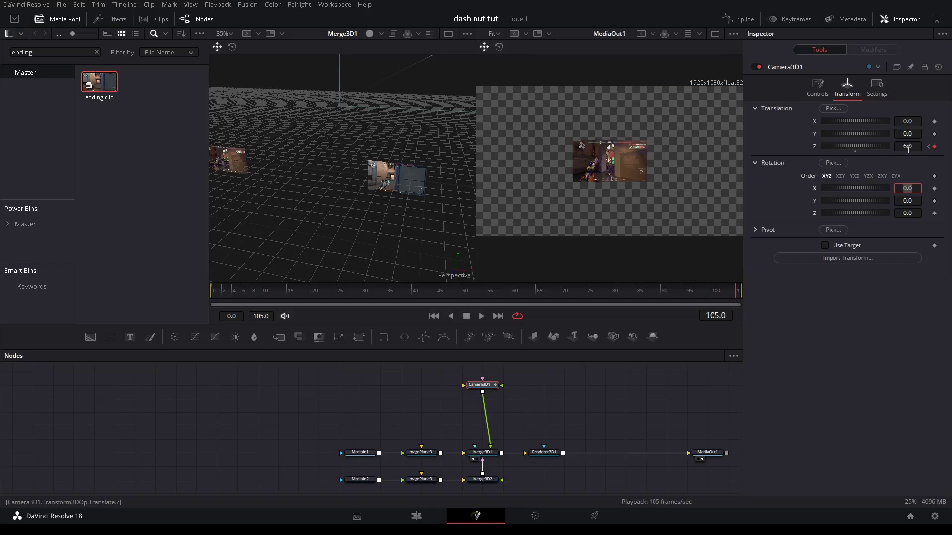
- Insert a Transform 3D node between the camera and Merge3D1 with a keyframed X translation that carries the camera to the ending clip
{"action": "left_click", "coordinate": [745, 21]}
{"action": "left_click", "coordinate": [744, 20]}
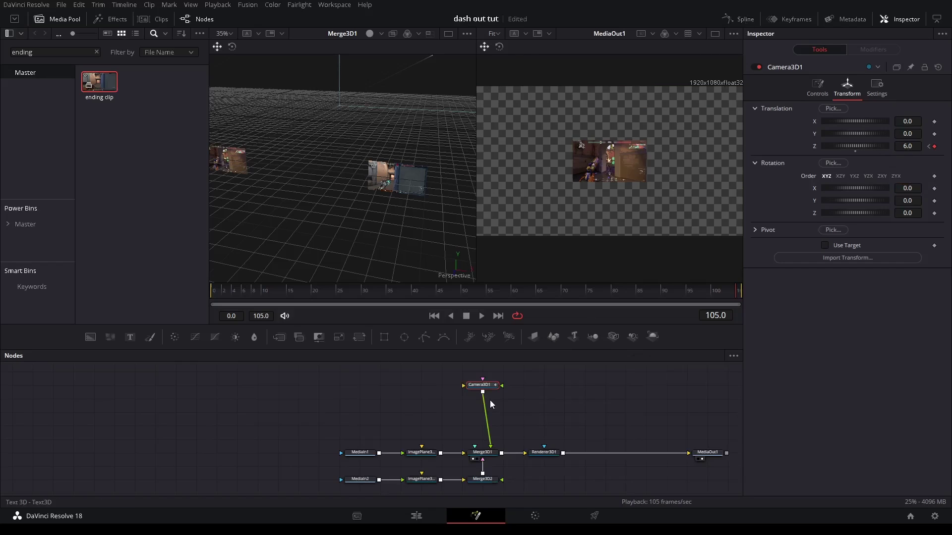
{"action": "key", "text": "ctrl+v"}
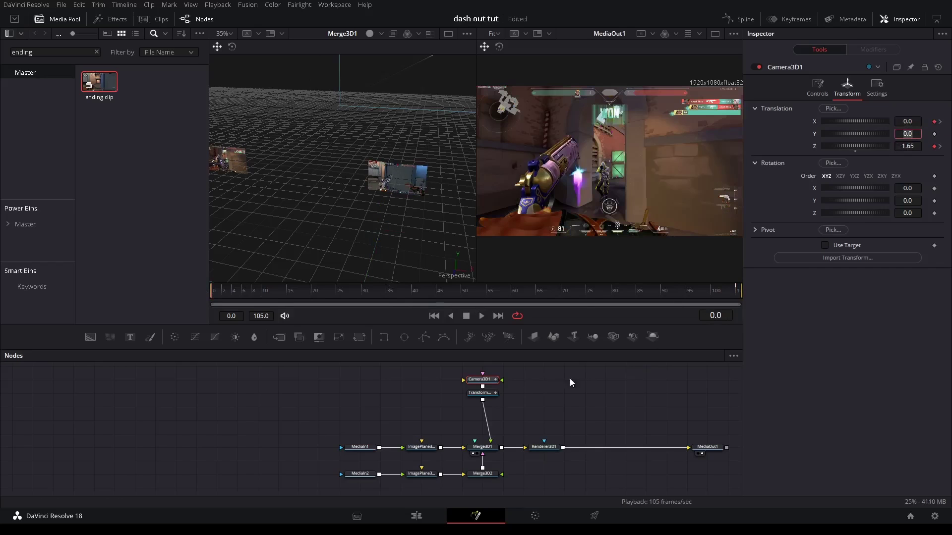
- Scrub through the composition to check the camera's movement from the starting clip to the ending clip
{"action": "left_click", "coordinate": [481, 393]}
{"action": "left_click", "coordinate": [481, 393]}
{"action": "left_click_drag", "start_coordinate": [256, 294], "coordinate": [494, 298]}
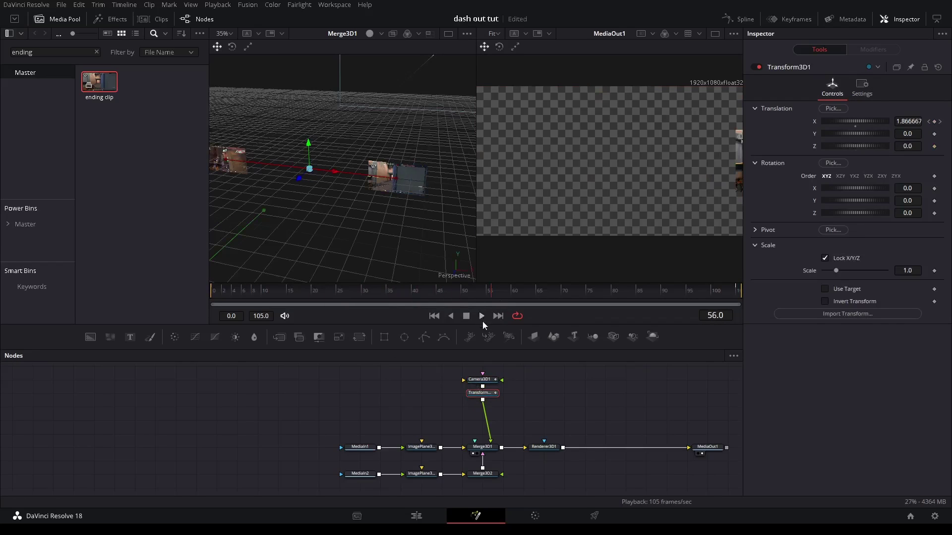
{"action": "scroll", "coordinate": [371, 207], "scroll_direction": "down", "scroll_amount": 4}
{"action": "left_click", "coordinate": [613, 294]}
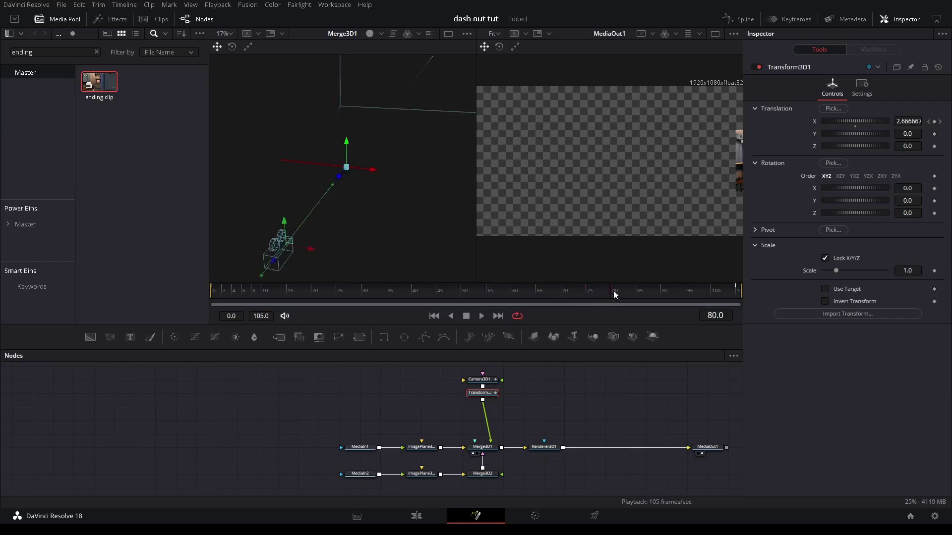
{"action": "left_click_drag", "start_coordinate": [614, 294], "coordinate": [213, 296]}
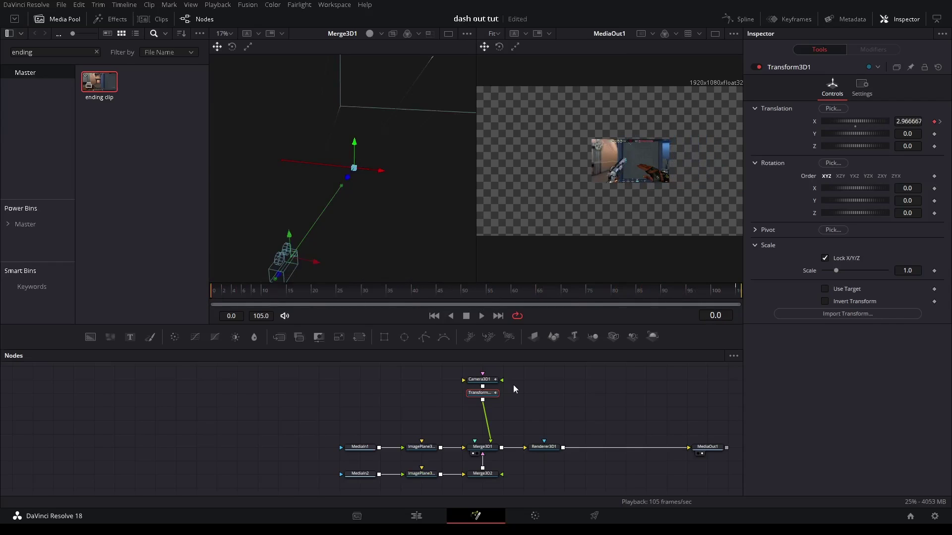
- Insert a second Transform 3D node between Transform3D1 and Merge3D1 and keyframe its Z translation at frame 0
{"action": "key", "text": "shift+space"}
{"action": "type", "text": "transform"}
{"action": "key", "text": "Return"}
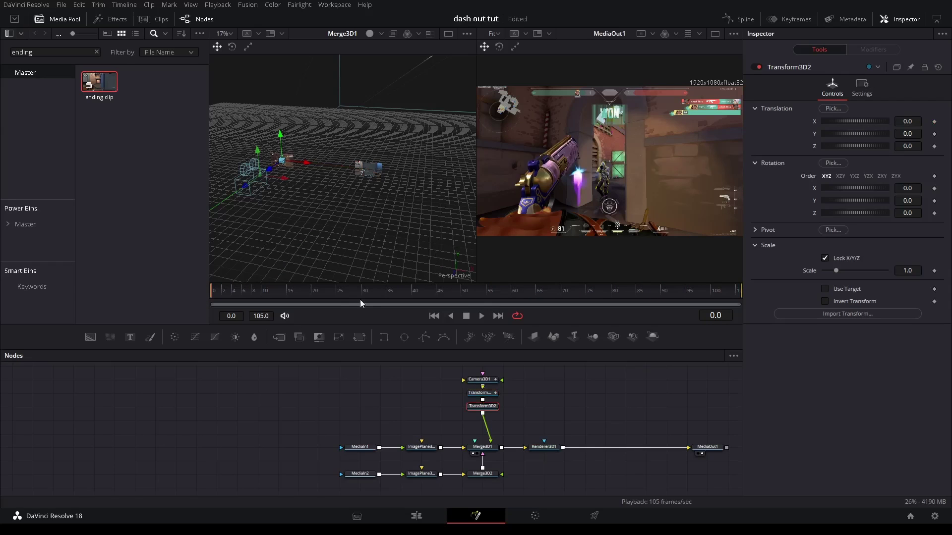
{"action": "left_click", "coordinate": [934, 147]}
- Set Transform3D2's Z translation to -4.344 at frame 105 so the ending clip fills the output frame
{"action": "left_click_drag", "start_coordinate": [216, 293], "coordinate": [738, 294]}
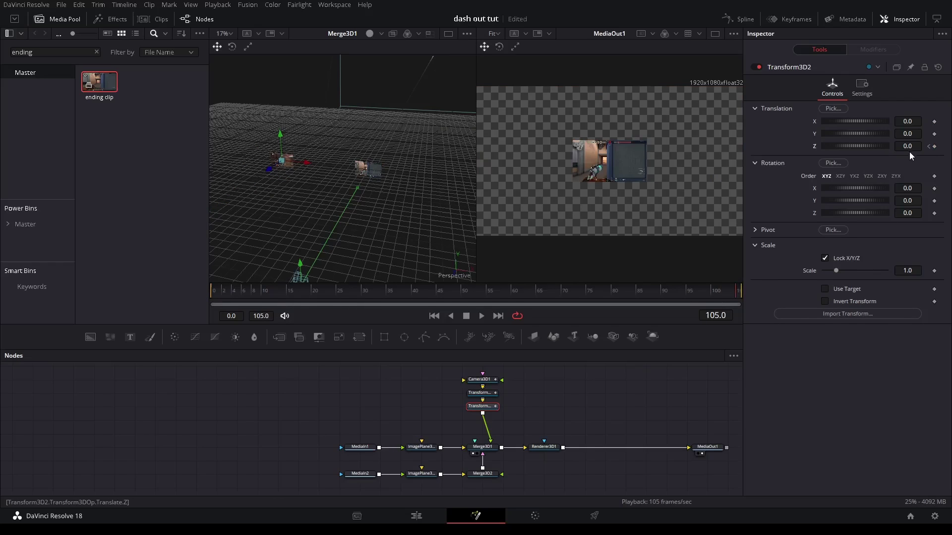
{"action": "double_click", "coordinate": [908, 147]}
{"action": "type", "text": "-6"}
{"action": "key", "text": "Tab"}
{"action": "mouse_move", "coordinate": [907, 146]}
{"action": "left_mouse_down"}
{"action": "mouse_move", "coordinate": [939, 146]}
{"action": "mouse_move", "coordinate": [910, 146]}
{"action": "left_mouse_up"}
{"action": "scroll", "coordinate": [666, 67], "scroll_direction": "up", "scroll_amount": 6, "text": "ctrl"}
{"action": "left_click", "coordinate": [480, 380]}
{"action": "left_click", "coordinate": [480, 407]}
{"action": "scroll", "coordinate": [627, 198], "scroll_direction": "down", "scroll_amount": 10}
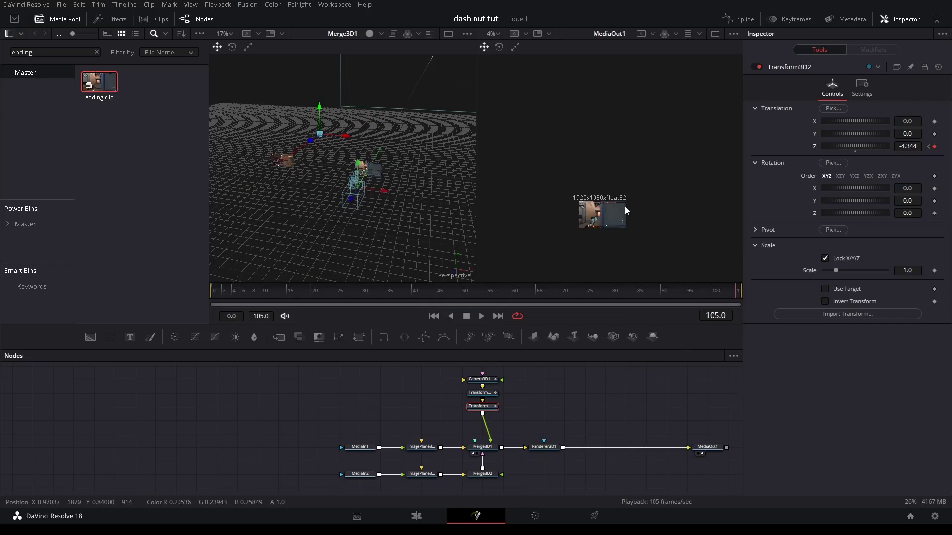
- Play the composition from the beginning to check the camera's push-in towards the ending clip
{"action": "left_click", "coordinate": [208, 293]}
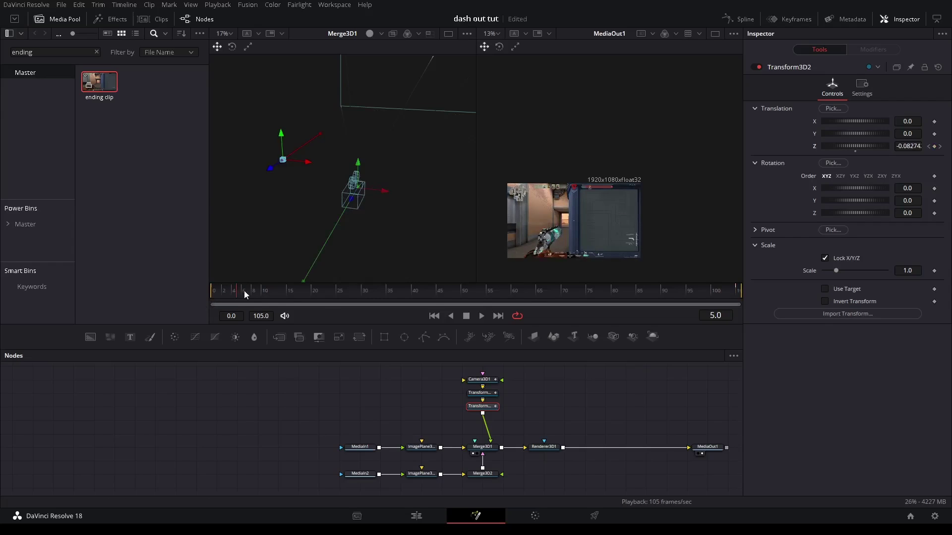
{"action": "key", "text": "space"}
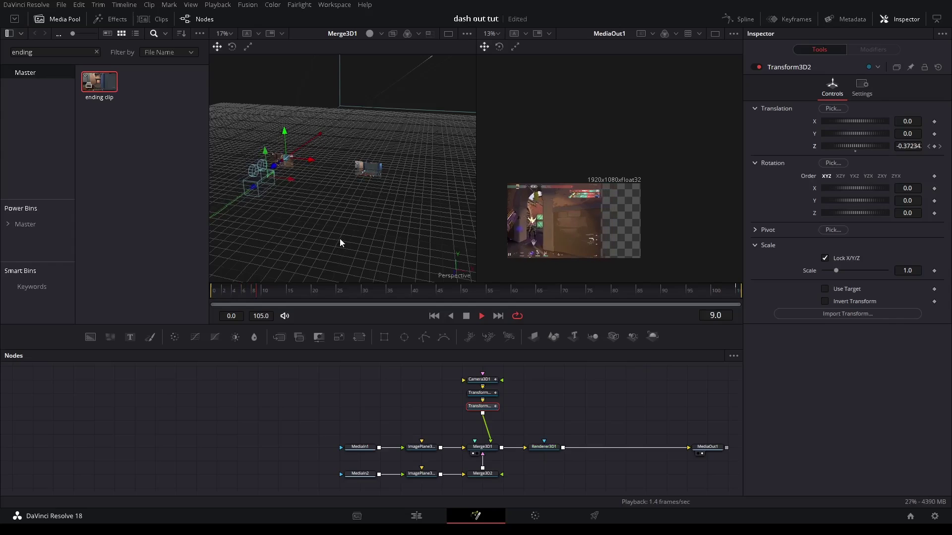
{"action": "key", "text": "space"}
- Smooth the camera's Z Offset curve so it rises steeply at the start and eases out with a long flat end handle
{"action": "left_click", "coordinate": [479, 380]}
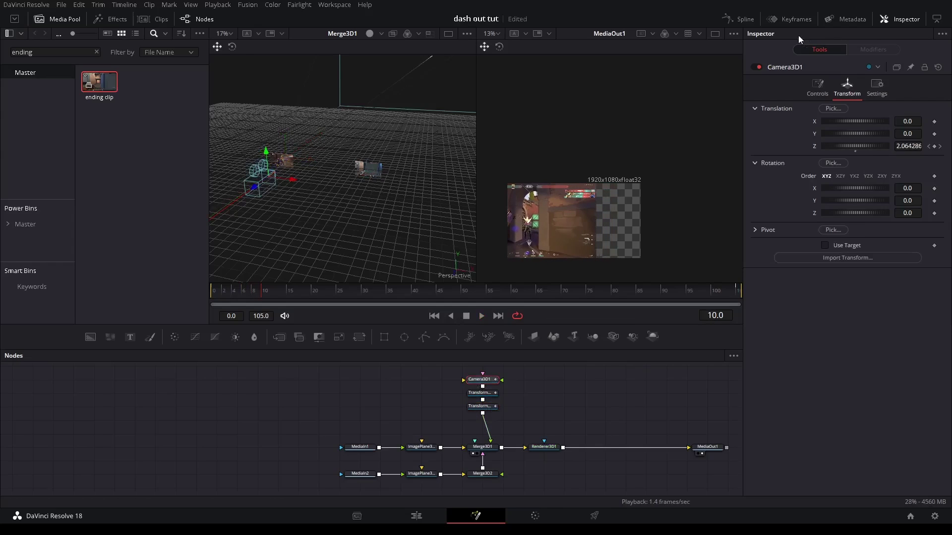
{"action": "left_click", "coordinate": [743, 20]}
{"action": "left_click", "coordinate": [396, 394]}
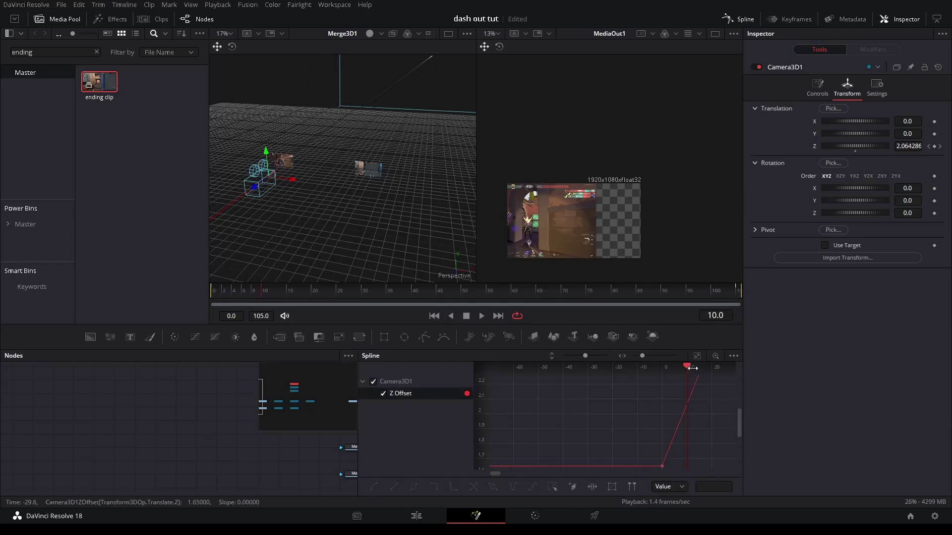
{"action": "left_click", "coordinate": [697, 356]}
{"action": "key", "text": "f"}
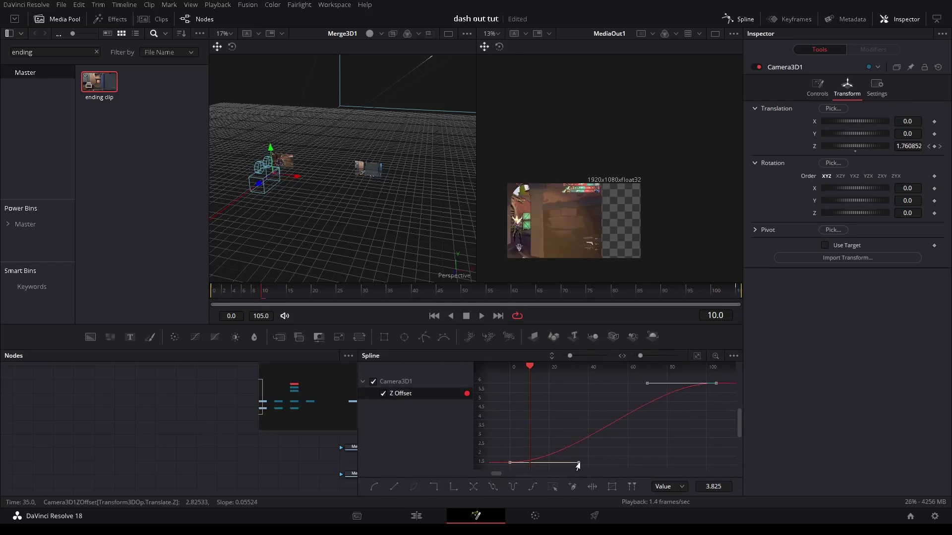
{"action": "left_click_drag", "start_coordinate": [579, 463], "coordinate": [529, 403]}
{"action": "left_click_drag", "start_coordinate": [646, 386], "coordinate": [567, 383]}
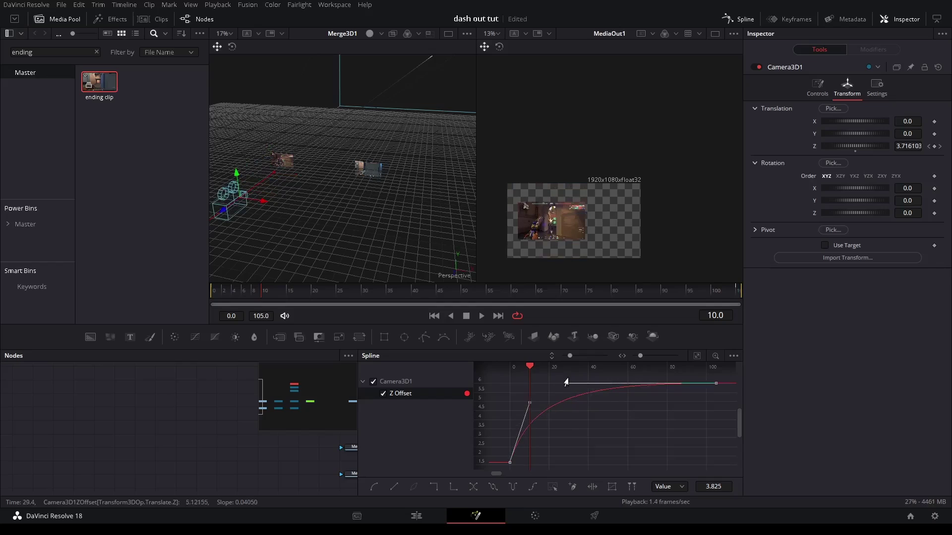
{"action": "left_click", "coordinate": [738, 19]}
- Ease Transform3D1's X Offset curve and lengthen both keyframe handles horizontally into a steep S-curve
{"action": "left_click", "coordinate": [488, 395]}
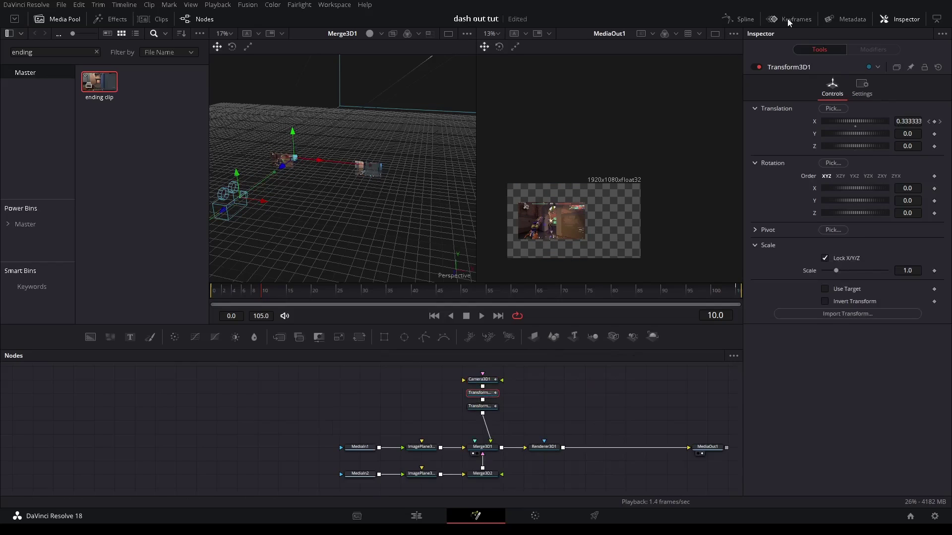
{"action": "left_click", "coordinate": [740, 18]}
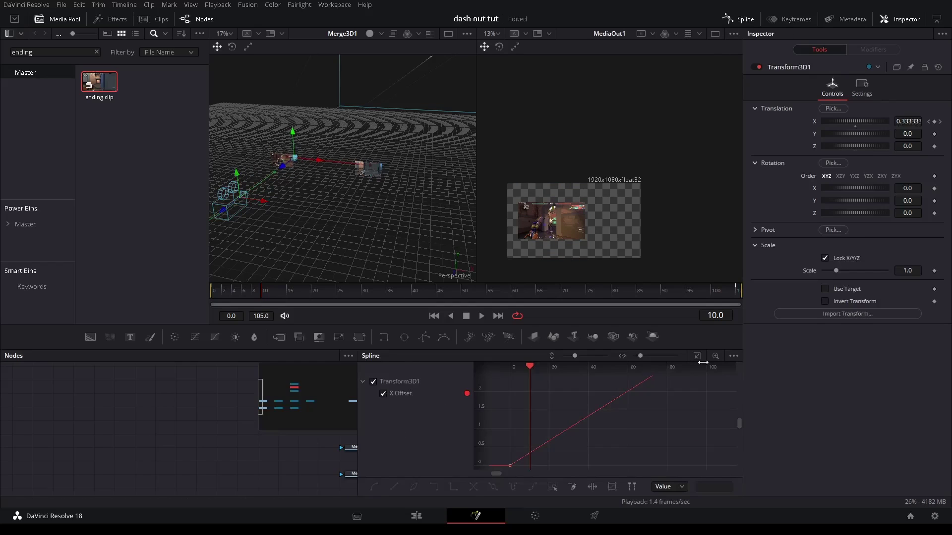
{"action": "left_click_drag", "start_coordinate": [726, 379], "coordinate": [498, 467]}
{"action": "key", "text": "f"}
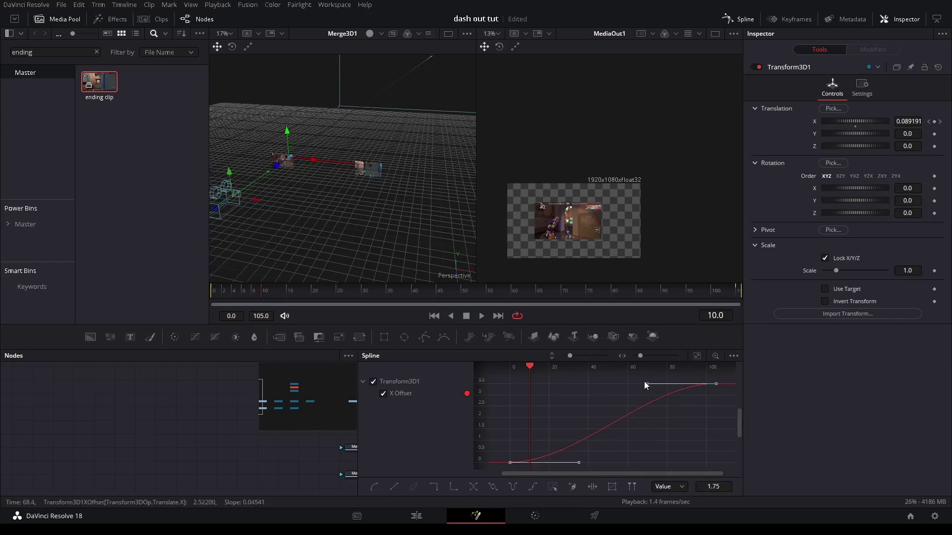
{"action": "left_click_drag", "start_coordinate": [646, 384], "coordinate": [551, 384]}
{"action": "left_click_drag", "start_coordinate": [578, 463], "coordinate": [668, 462]}
{"action": "left_click", "coordinate": [737, 22]}
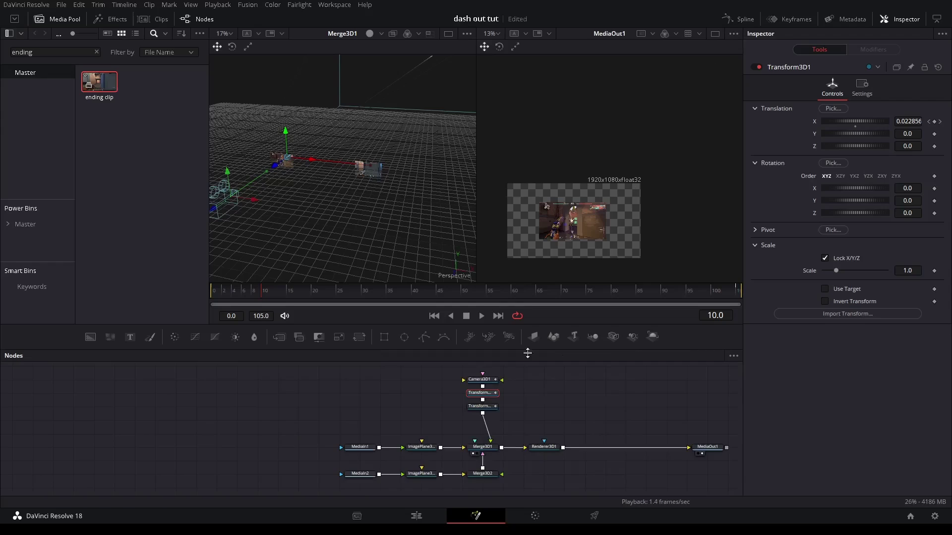
- Shape Transform3D2's Z Offset curve with a long flat start handle and a steep end handle so the push-in happens late
{"action": "left_click", "coordinate": [485, 408]}
{"action": "left_click", "coordinate": [738, 19]}
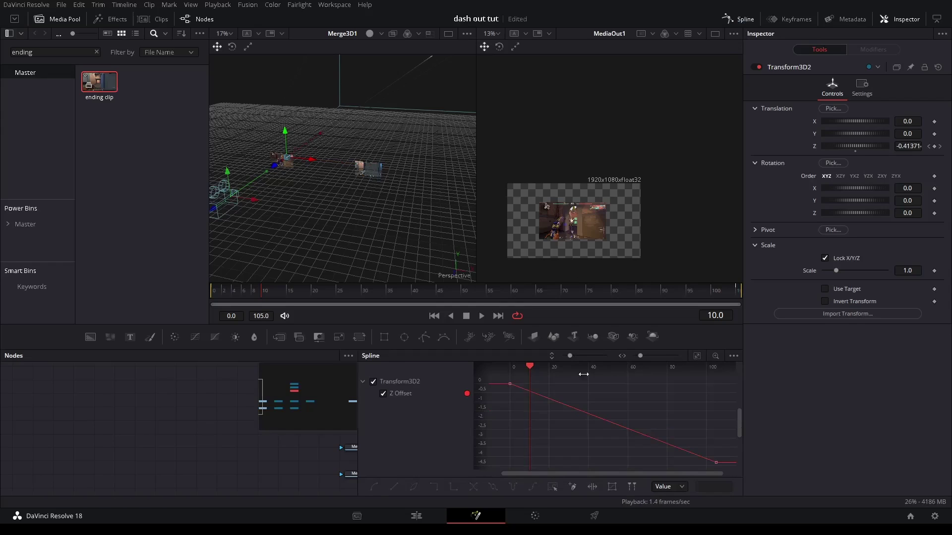
{"action": "left_click_drag", "start_coordinate": [501, 377], "coordinate": [724, 468]}
{"action": "key", "text": "f"}
{"action": "left_click_drag", "start_coordinate": [647, 463], "coordinate": [705, 403]}
{"action": "left_click_drag", "start_coordinate": [578, 383], "coordinate": [670, 386]}
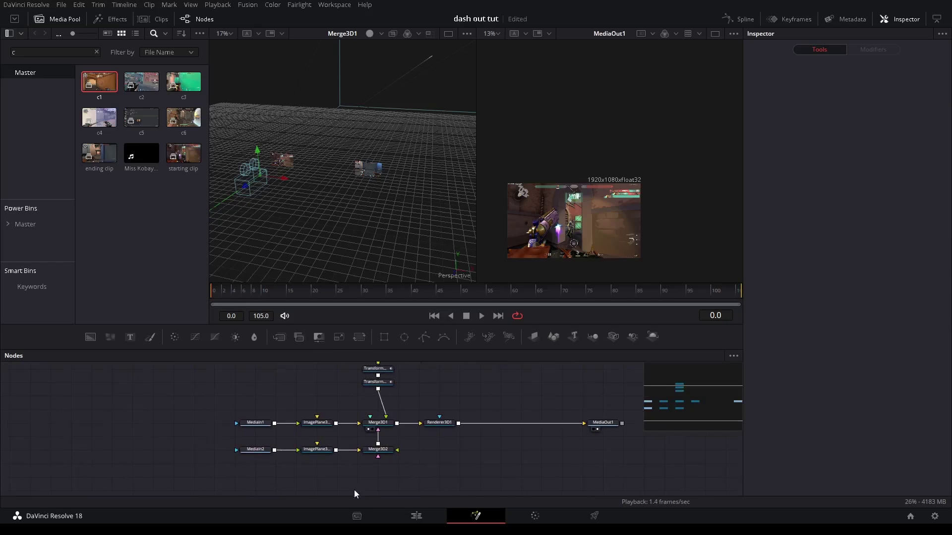
- Add a Merge 3D node below Merge3D2 and feed it into Merge3D2
{"action": "left_click_drag", "start_coordinate": [497, 447], "coordinate": [459, 455]}
{"action": "left_click", "coordinate": [590, 343]}
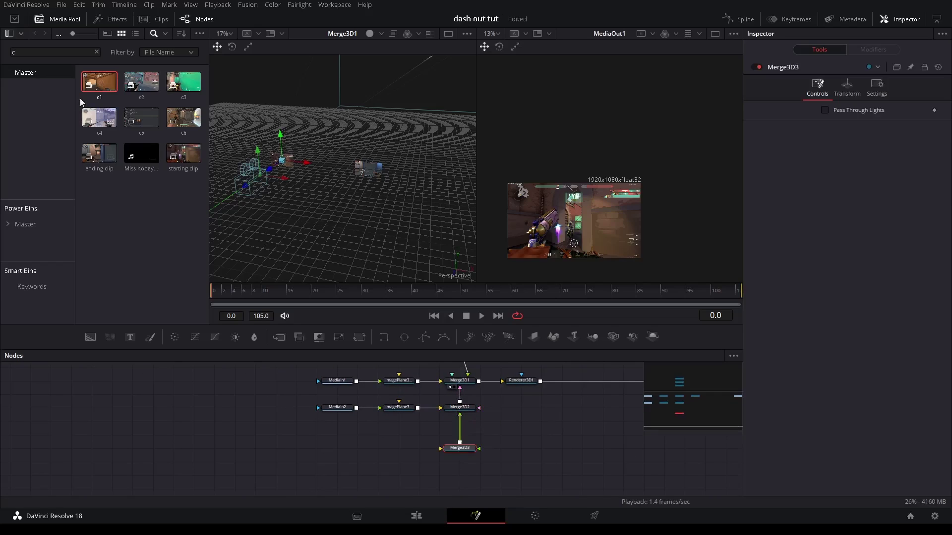
- Place clips c1 to c6 in the node graph and delete the Merge nodes created with them
{"action": "left_click_drag", "start_coordinate": [78, 125], "coordinate": [169, 441]}
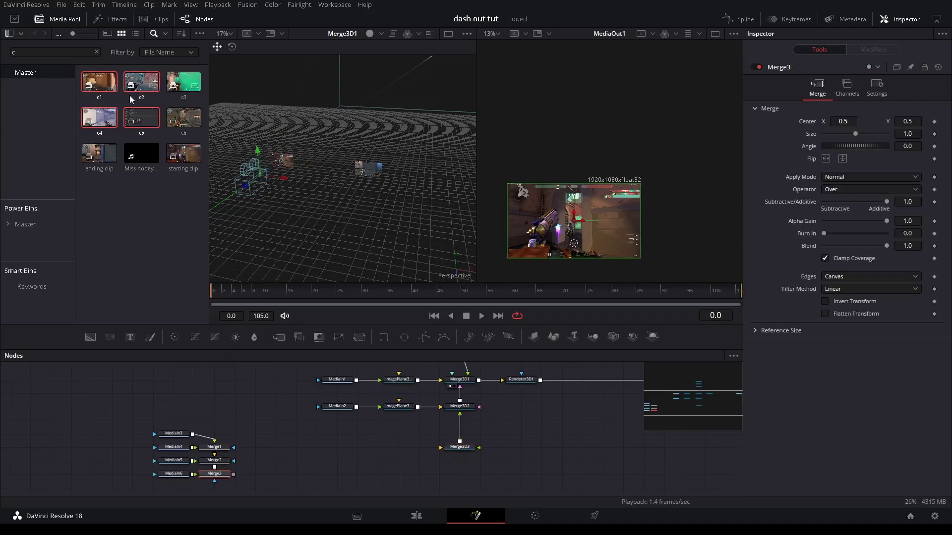
{"action": "key", "text": "ctrl+z"}
{"action": "left_click_drag", "start_coordinate": [76, 94], "coordinate": [189, 120]}
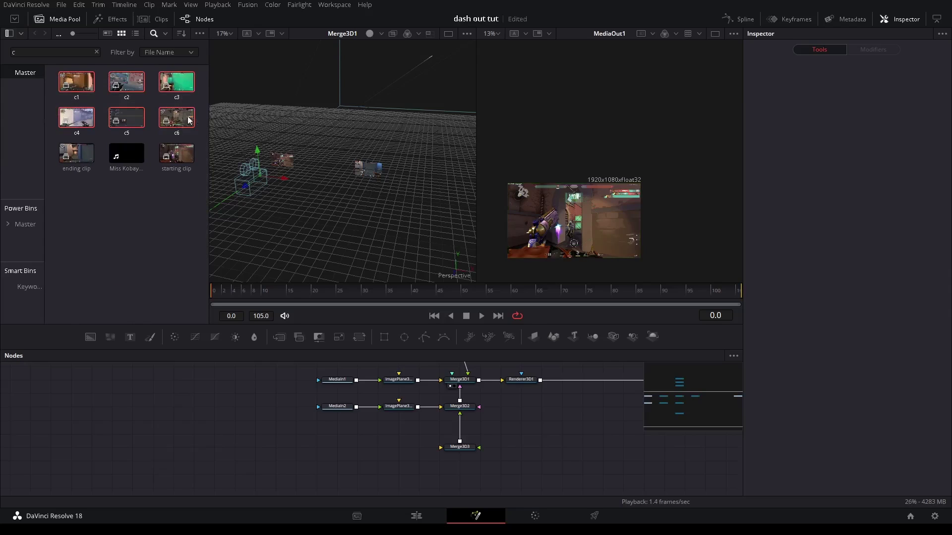
{"action": "left_click_drag", "start_coordinate": [264, 422], "coordinate": [243, 462]}
{"action": "left_click", "coordinate": [276, 436]}
{"action": "left_click_drag", "start_coordinate": [309, 402], "coordinate": [270, 487]}
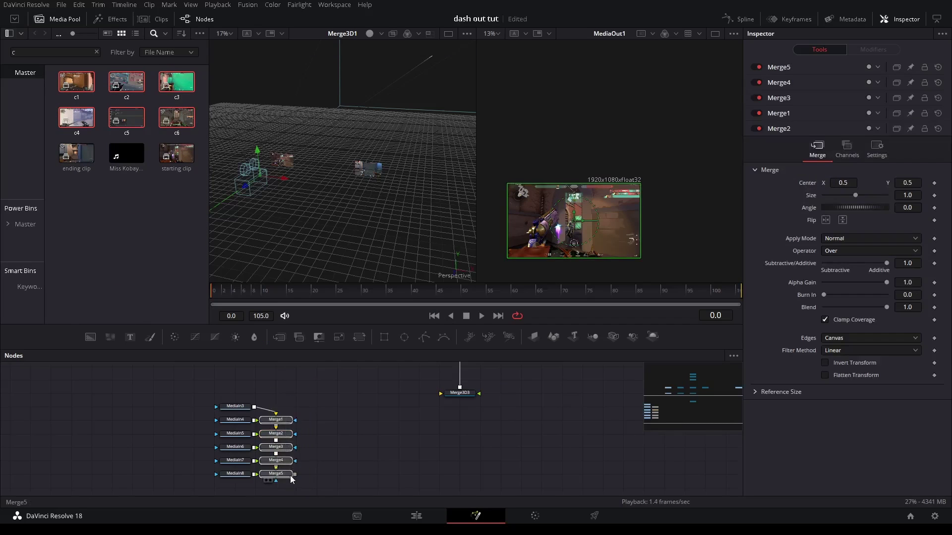
{"action": "key", "text": "Delete"}
{"action": "left_click", "coordinate": [306, 418]}
{"action": "left_click_drag", "start_coordinate": [305, 418], "coordinate": [305, 432]}
- Move the c1 media node beside Merge3D3 and connect it to that merge through a new Image Plane 3D at frame 55
{"action": "left_click", "coordinate": [453, 291]}
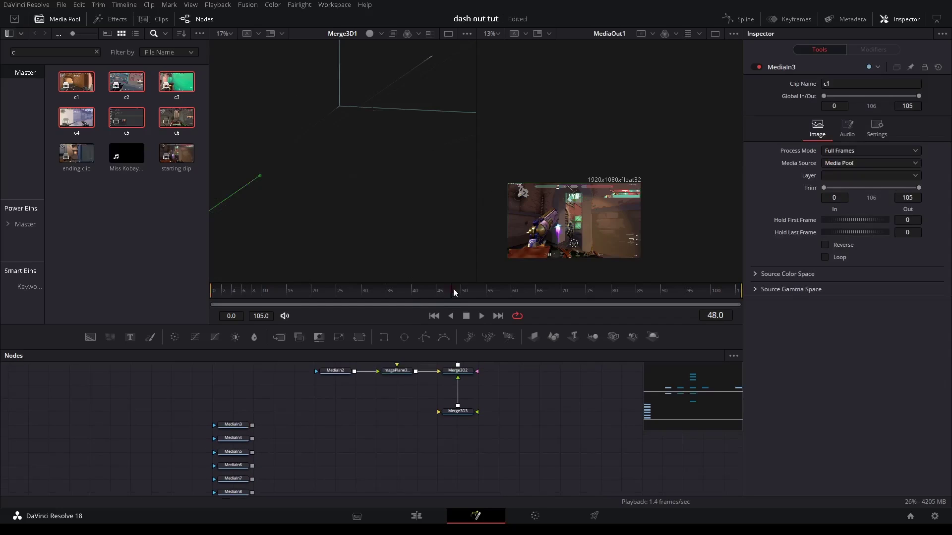
{"action": "left_click_drag", "start_coordinate": [242, 426], "coordinate": [466, 414]}
{"action": "left_click", "coordinate": [533, 337]}
{"action": "left_click", "coordinate": [341, 415]}
{"action": "left_click", "coordinate": [394, 413]}
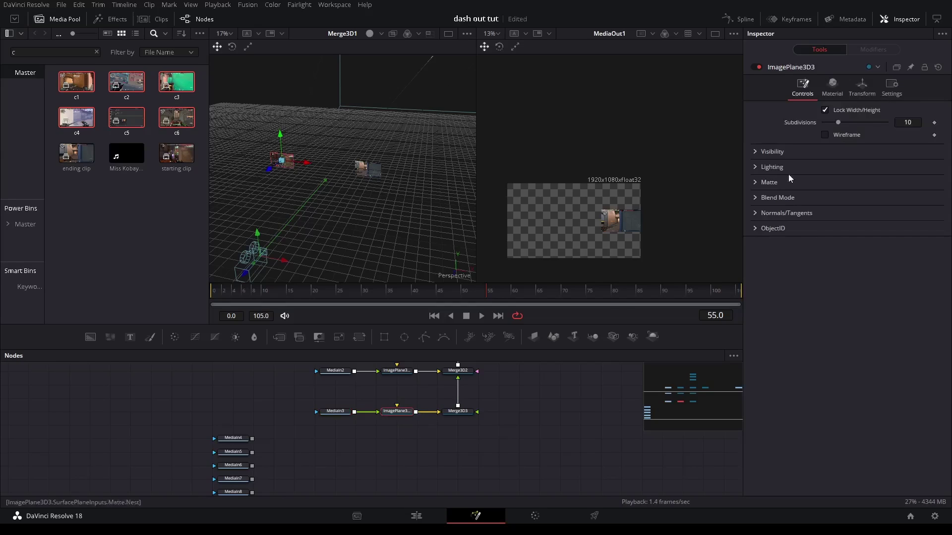
- Place the c1 image plane at X 1.65 and Z 1.27, with Z rotation -11.5 and scale 1.172
{"action": "left_click", "coordinate": [862, 85]}
{"action": "left_click_drag", "start_coordinate": [907, 146], "coordinate": [932, 147]}
{"action": "left_click_drag", "start_coordinate": [905, 270], "coordinate": [915, 270]}
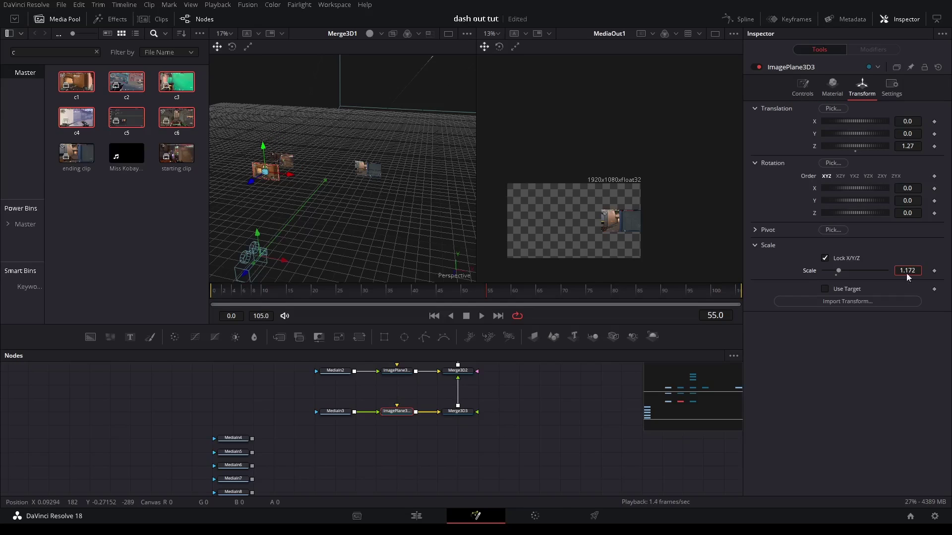
{"action": "left_click_drag", "start_coordinate": [907, 213], "coordinate": [897, 213]}
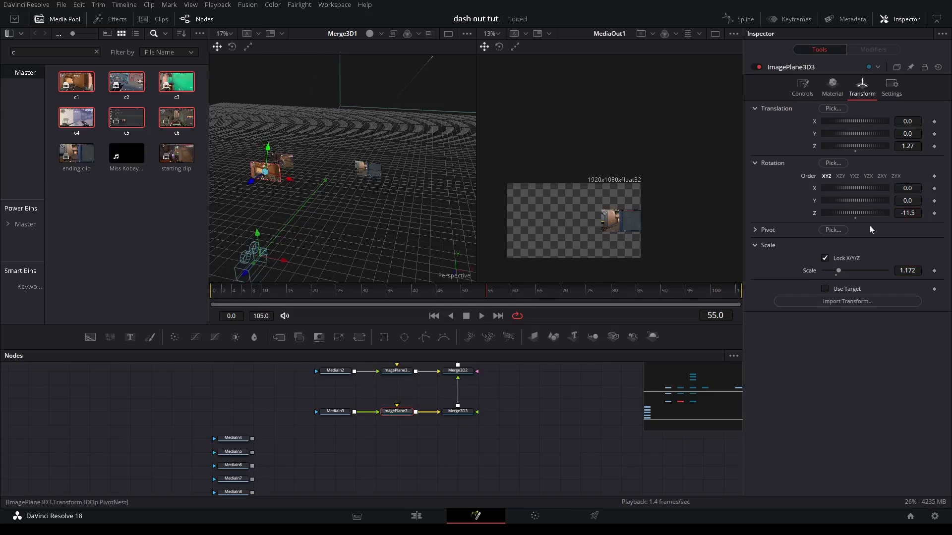
{"action": "left_click_drag", "start_coordinate": [907, 121], "coordinate": [923, 121]}
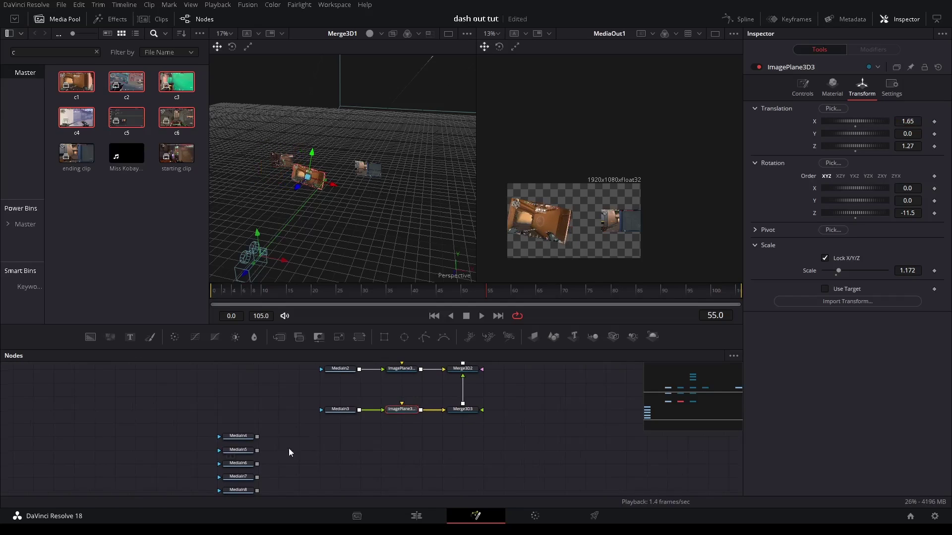
- Line up the c2 media node beneath the c1 branch and give it an Image Plane 3D
{"action": "left_click_drag", "start_coordinate": [249, 438], "coordinate": [351, 443]}
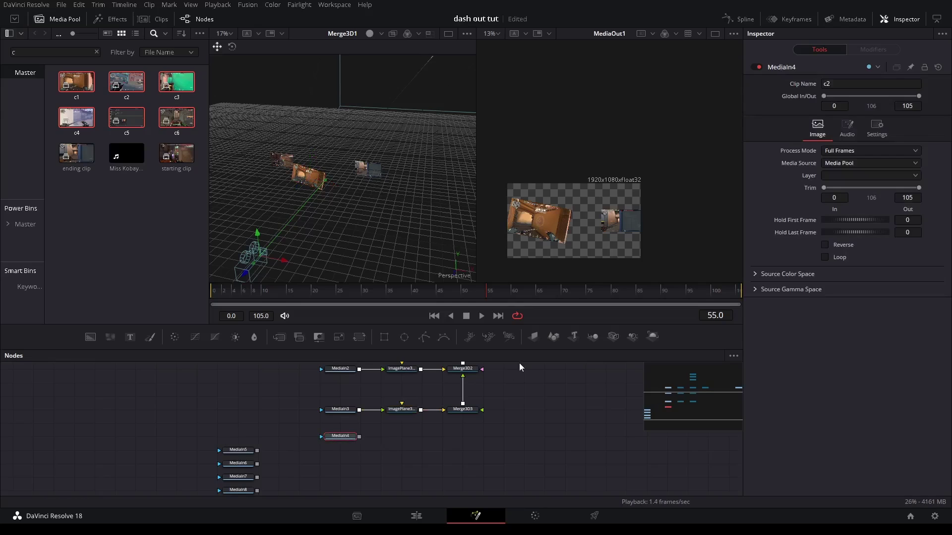
{"action": "left_click", "coordinate": [534, 338]}
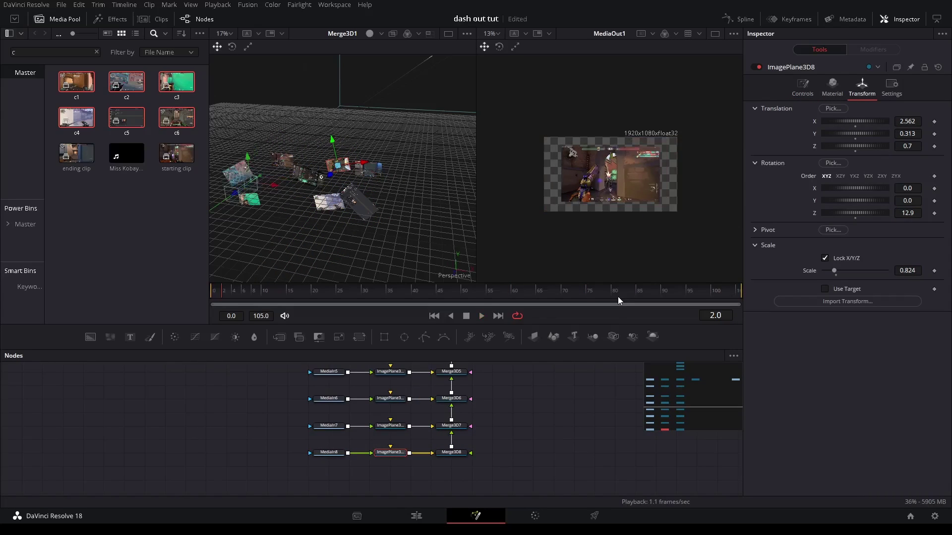
- Add another Merge 3D node below Merge3D8 and connect it to Merge3D8
{"action": "left_click_drag", "start_coordinate": [575, 377], "coordinate": [558, 367]}
{"action": "left_click_drag", "start_coordinate": [469, 490], "coordinate": [487, 404]}
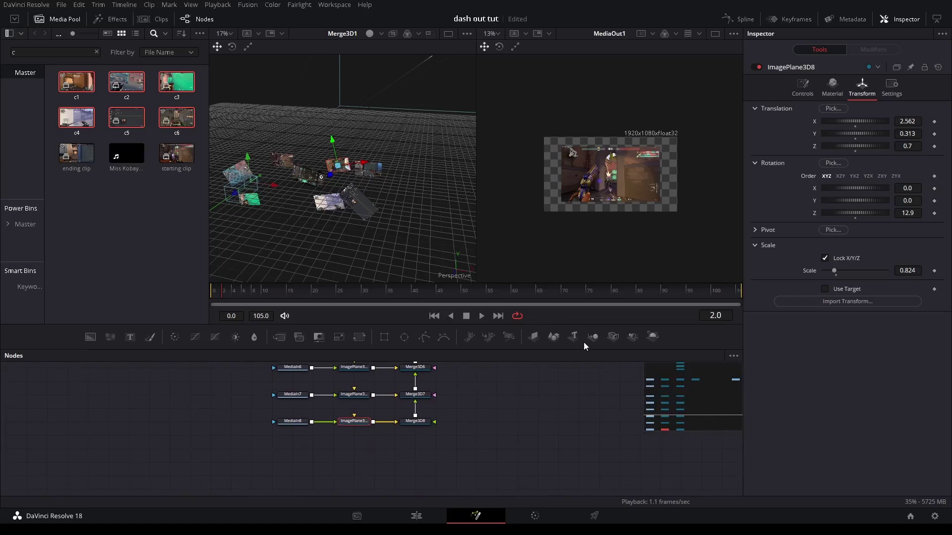
{"action": "left_click_drag", "start_coordinate": [593, 338], "coordinate": [416, 424]}
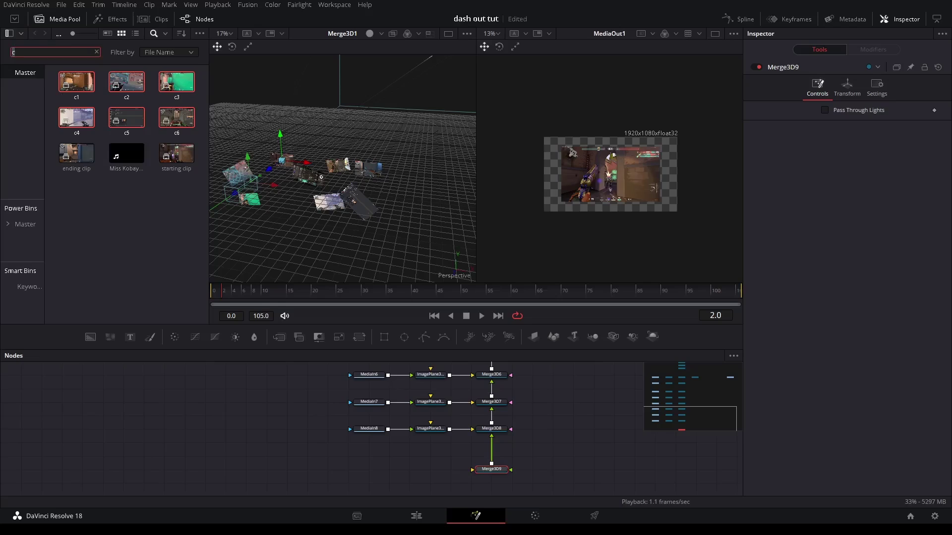
- Find the bg image in the media pool, add it to the graph, and connect it through an Image Plane 3D to Merge3D9
{"action": "type", "text": "bg"}
{"action": "left_click_drag", "start_coordinate": [77, 81], "coordinate": [322, 474]}
{"action": "left_click", "coordinate": [554, 335]}
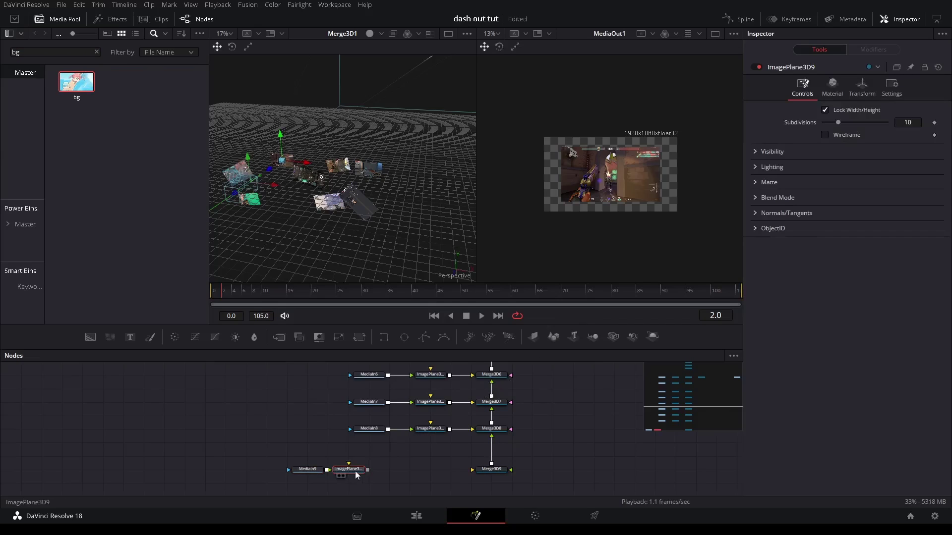
{"action": "left_click_drag", "start_coordinate": [390, 469], "coordinate": [472, 469]}
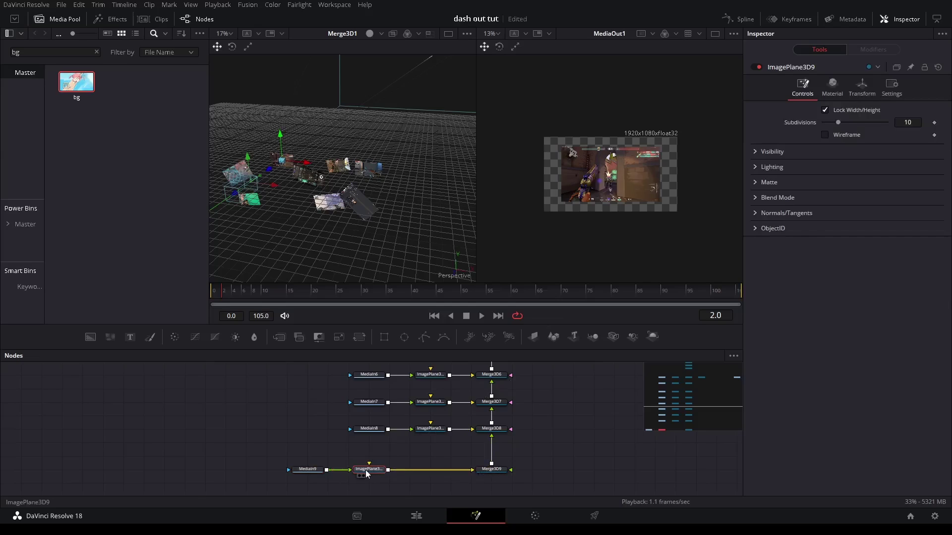
- Move the background image plane back to Z -2.0 and enlarge it to a scale of 5.0
{"action": "left_click", "coordinate": [861, 86]}
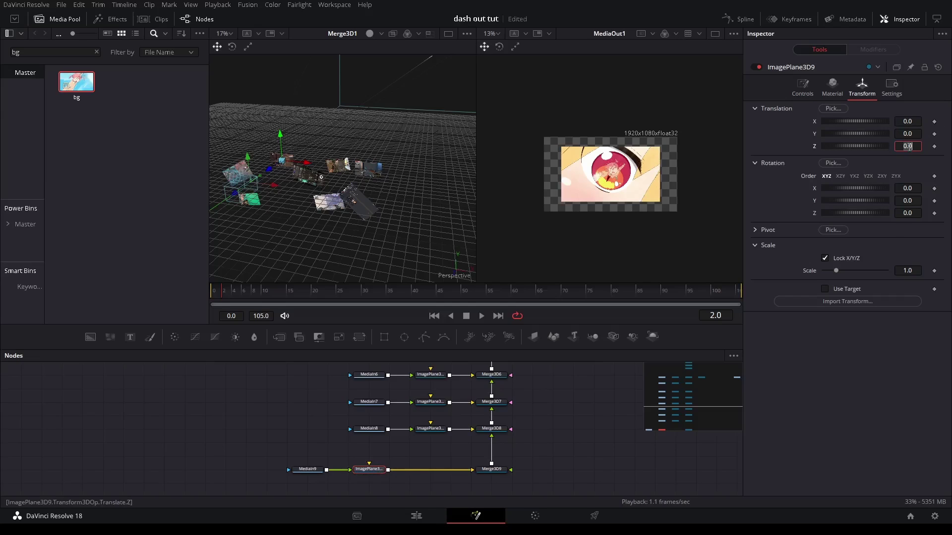
{"action": "key", "text": "Tab"}
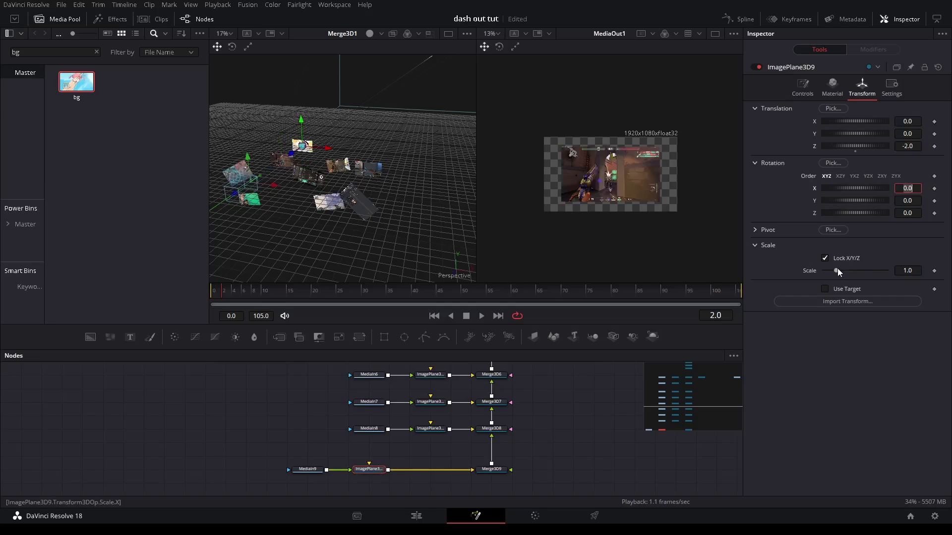
{"action": "left_click_drag", "start_coordinate": [836, 271], "coordinate": [887, 271]}
- Check the background's coverage at frame 81 and increase its image plane's scale to 7.5
{"action": "left_click", "coordinate": [512, 295]}
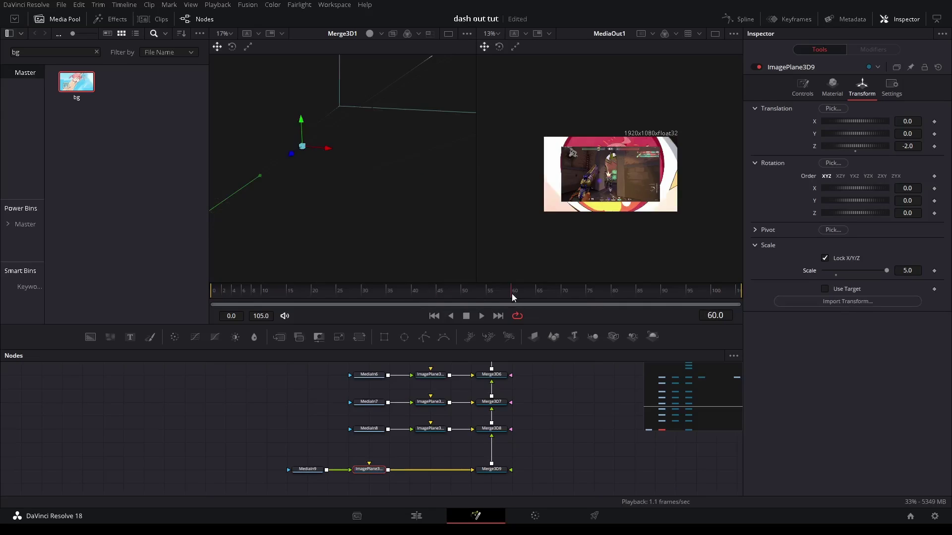
{"action": "left_click_drag", "start_coordinate": [592, 302], "coordinate": [620, 303]}
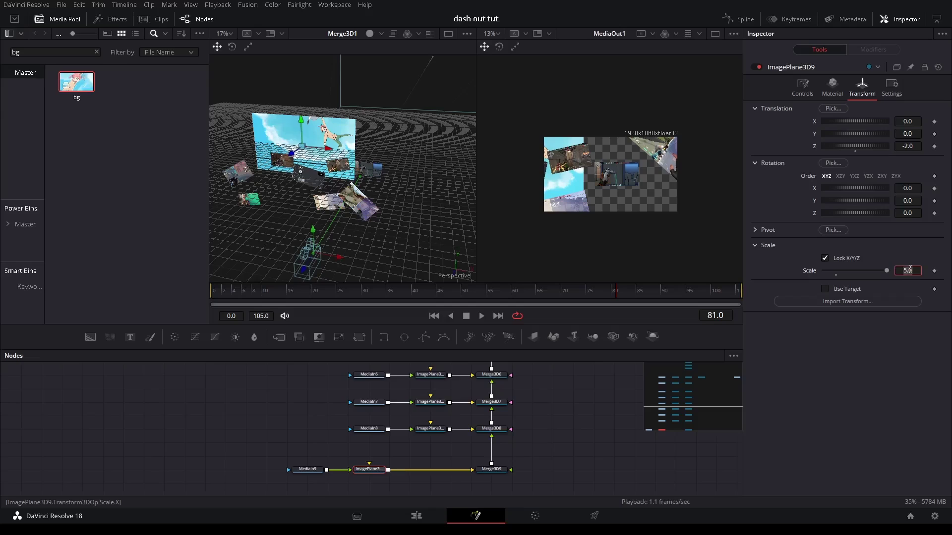
{"action": "type", "text": "0"}
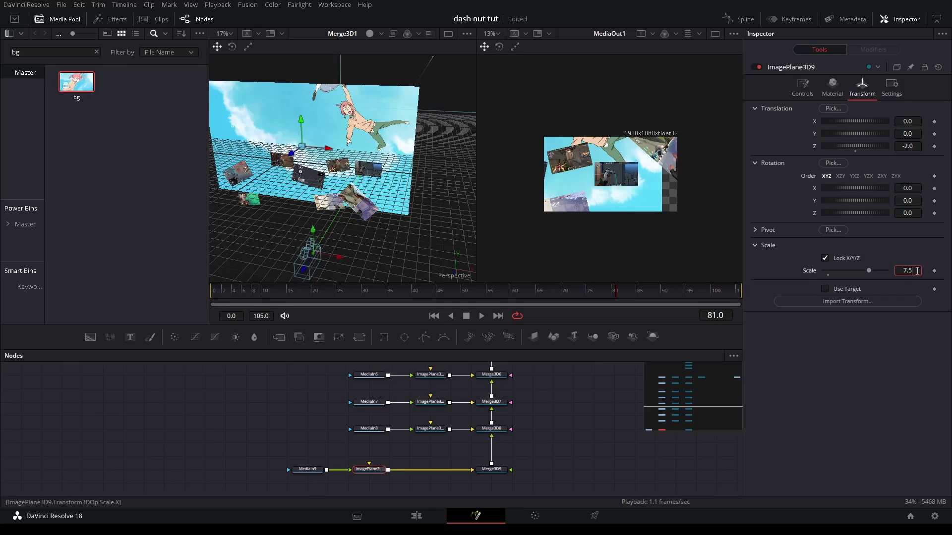
- Shift the background image plane to X 1.788 and check its coverage at frames across the composition
{"action": "left_click_drag", "start_coordinate": [915, 121], "coordinate": [932, 121]}
{"action": "left_click", "coordinate": [737, 291]}
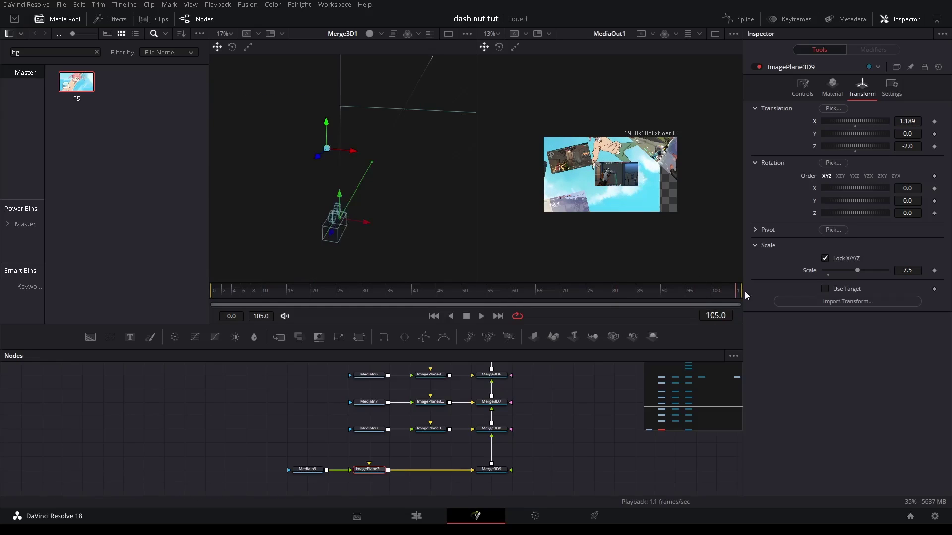
{"action": "left_click_drag", "start_coordinate": [736, 291], "coordinate": [626, 293]}
{"action": "left_click_drag", "start_coordinate": [907, 121], "coordinate": [923, 121]}
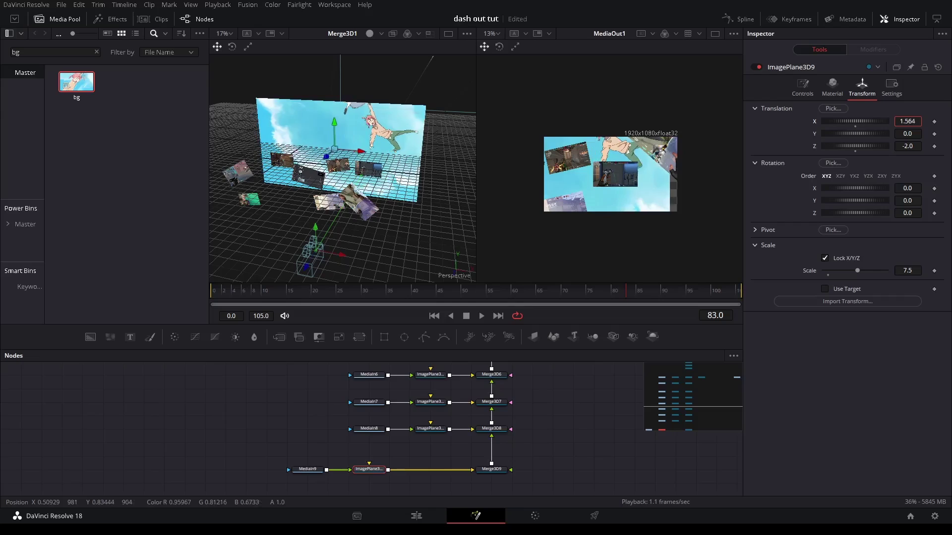
{"action": "left_click", "coordinate": [249, 288]}
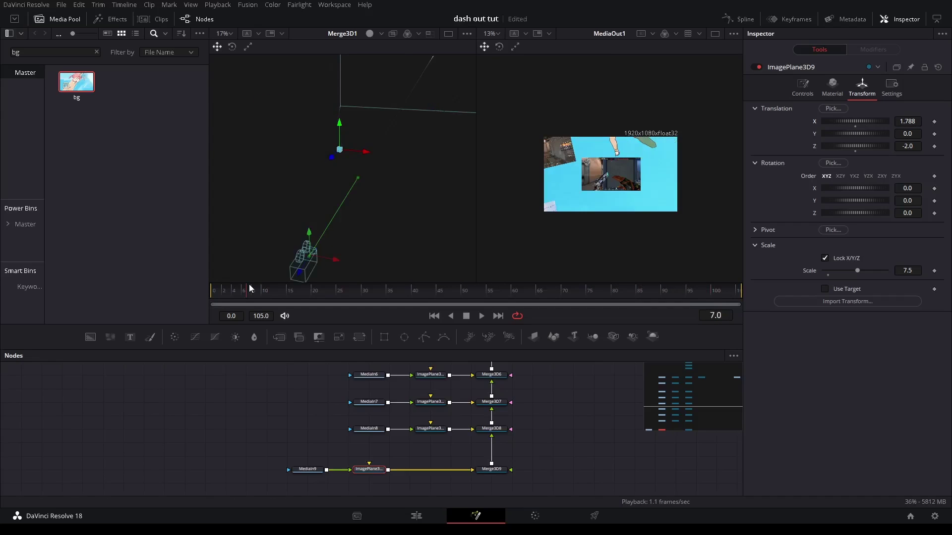
{"action": "left_click_drag", "start_coordinate": [250, 289], "coordinate": [358, 289]}
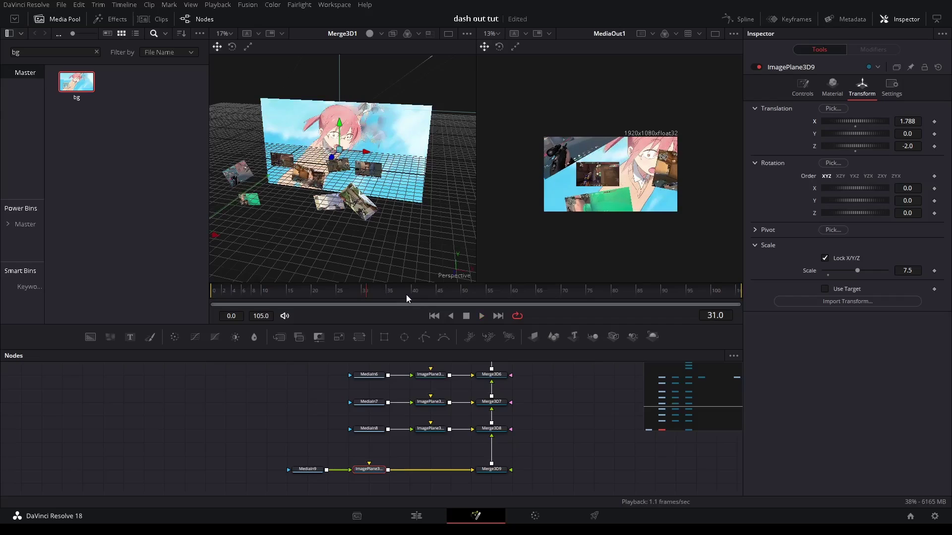
- Spread out the bg branch's nodes and merge a new Background node over MediaIn9 ahead of its image plane
{"action": "left_click_drag", "start_coordinate": [372, 472], "coordinate": [432, 474]}
{"action": "left_click_drag", "start_coordinate": [321, 472], "coordinate": [280, 474]}
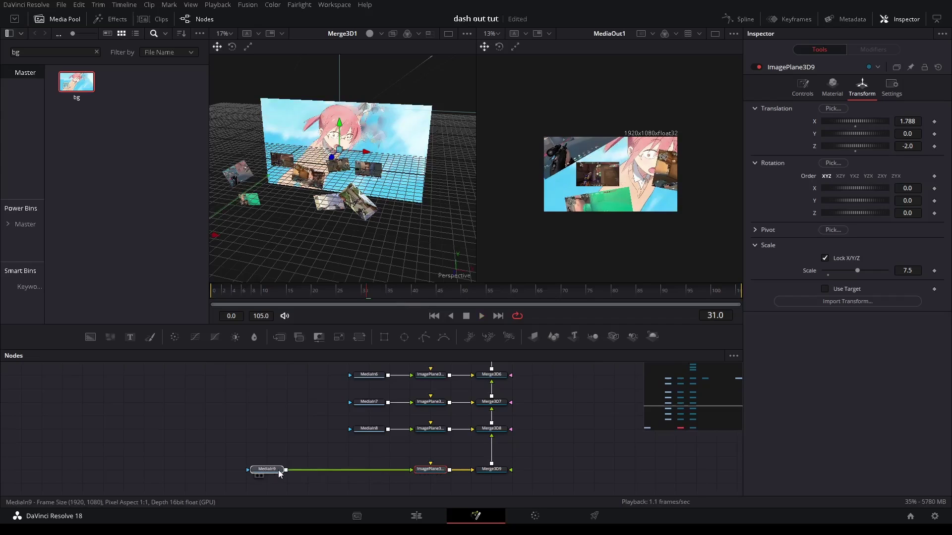
{"action": "left_click", "coordinate": [280, 473]}
{"action": "left_click_drag", "start_coordinate": [90, 337], "coordinate": [320, 469]}
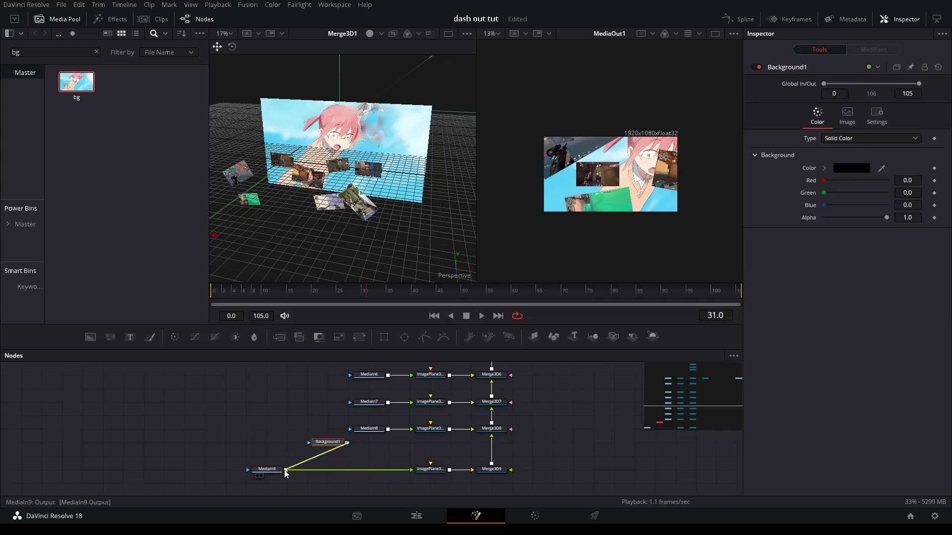
- Lower the black Background1 overlay's alpha to 0.25
{"action": "left_click", "coordinate": [331, 441]}
{"action": "left_click", "coordinate": [909, 218]}
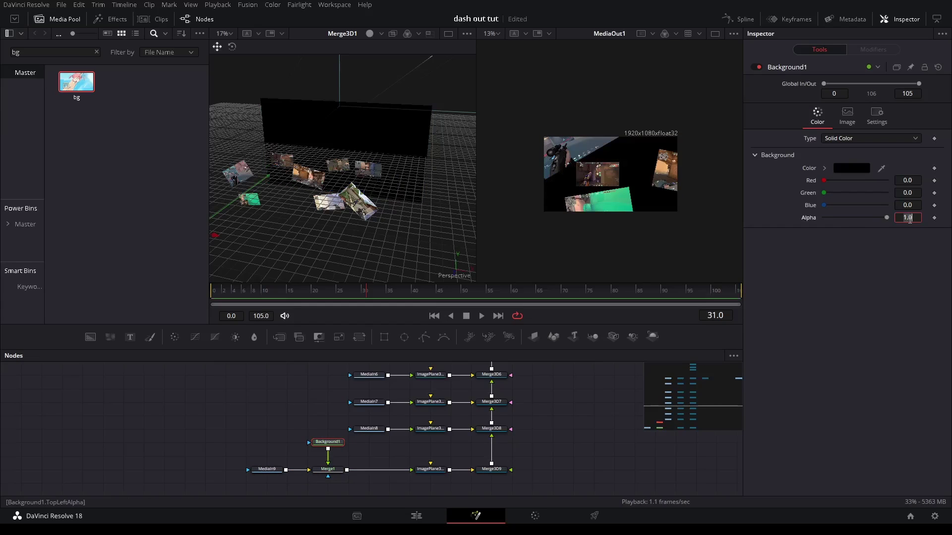
{"action": "type", "text": ".25"}
{"action": "key", "text": "Return"}
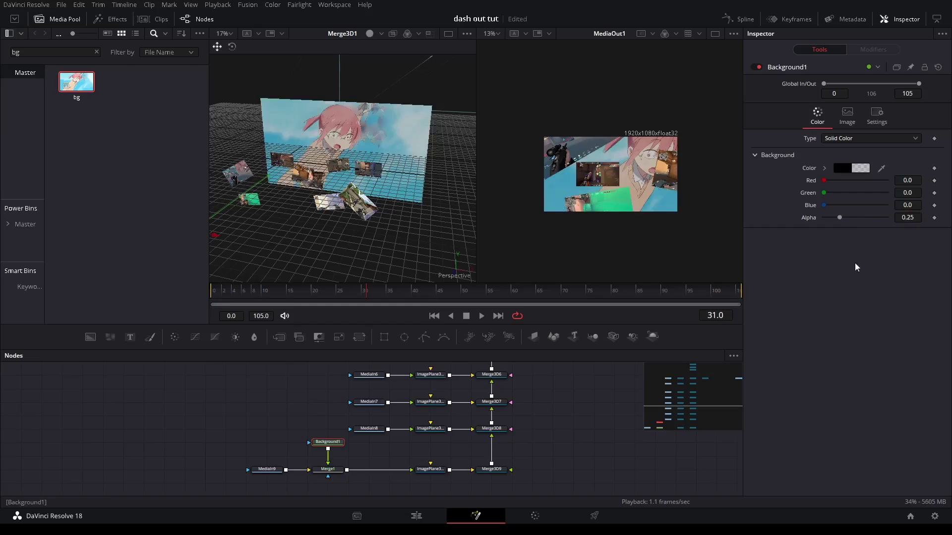
- Add a Vignette after Merge1 with size 1.0 and anamorphism 3.0
{"action": "left_click", "coordinate": [332, 471]}
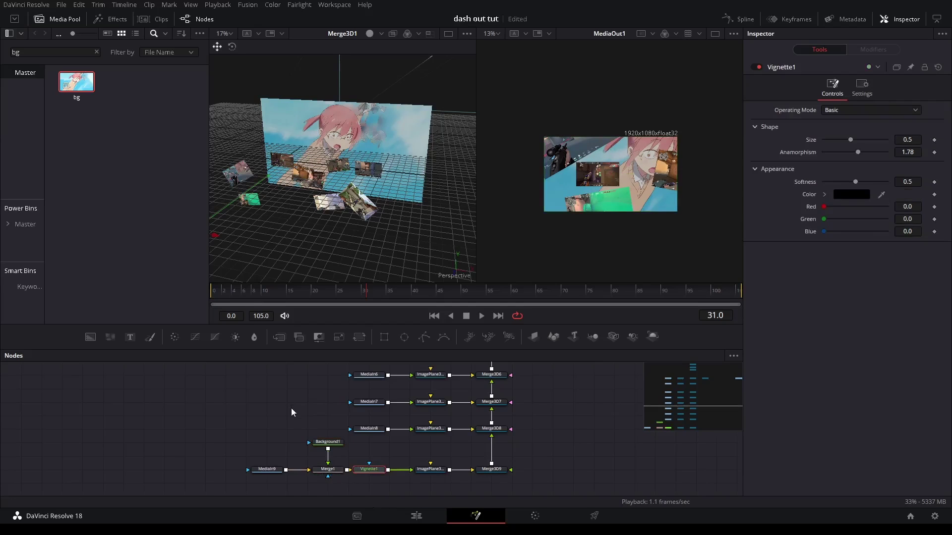
{"action": "key", "text": "ctrl+z"}
{"action": "key", "text": "ctrl+shift+z"}
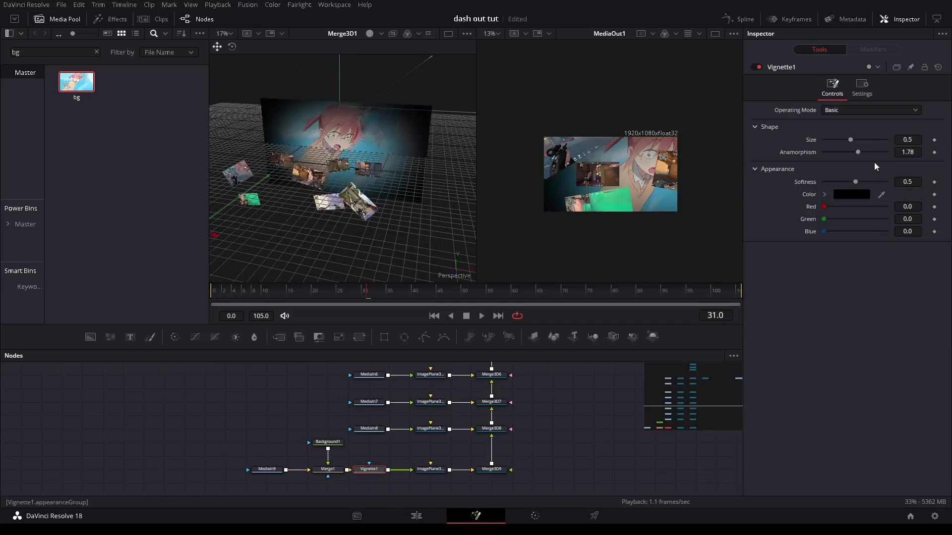
{"action": "left_click_drag", "start_coordinate": [881, 139], "coordinate": [890, 139]}
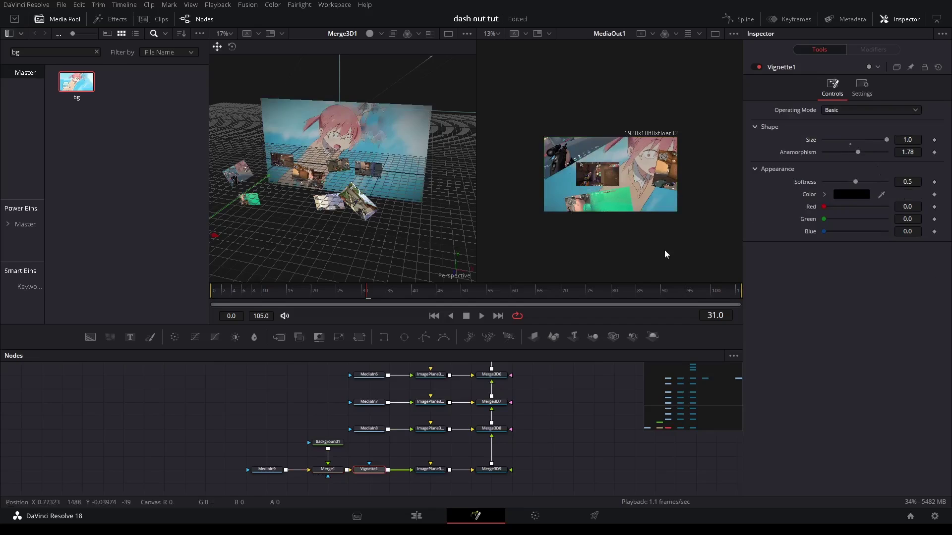
{"action": "left_click_drag", "start_coordinate": [858, 152], "coordinate": [915, 161]}
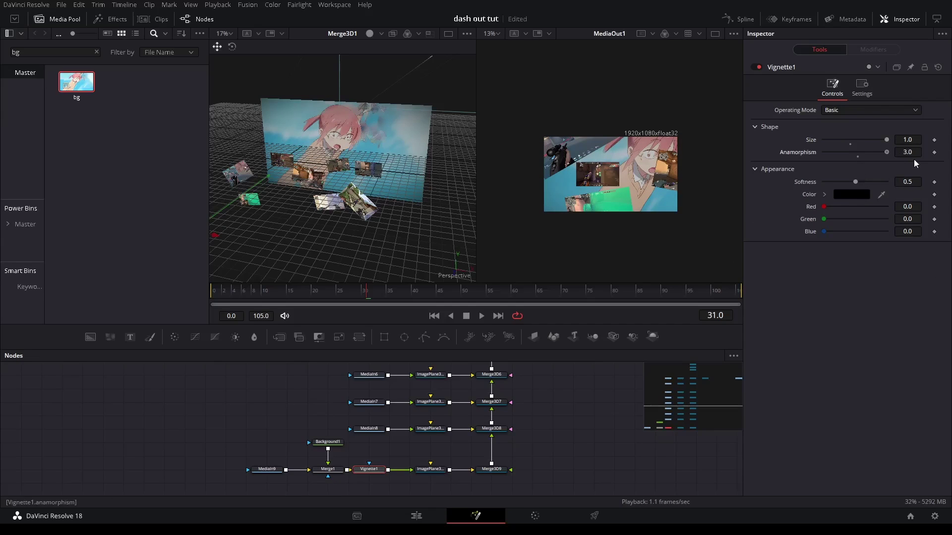
- Turn Background1 off and back on to compare the bg image with and without the dark overlay
{"action": "left_click", "coordinate": [329, 442]}
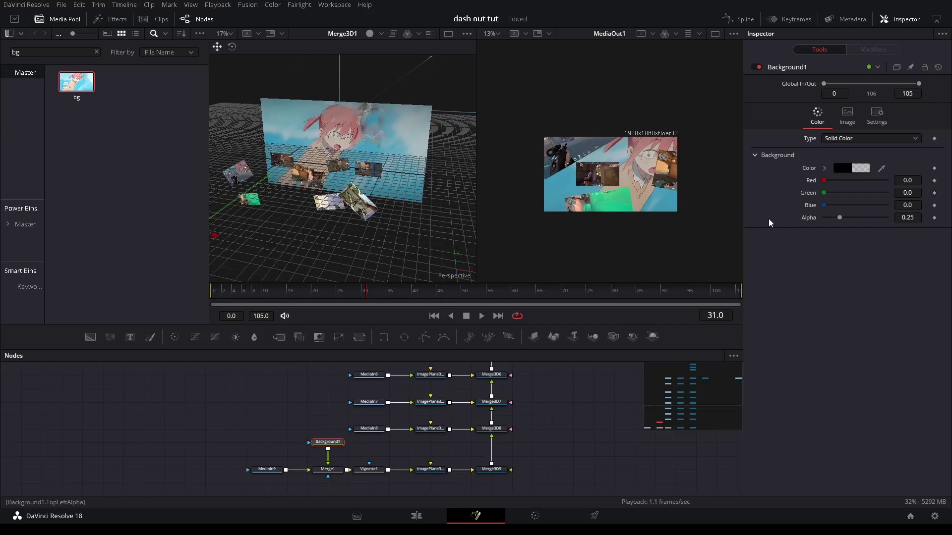
{"action": "left_click", "coordinate": [754, 68]}
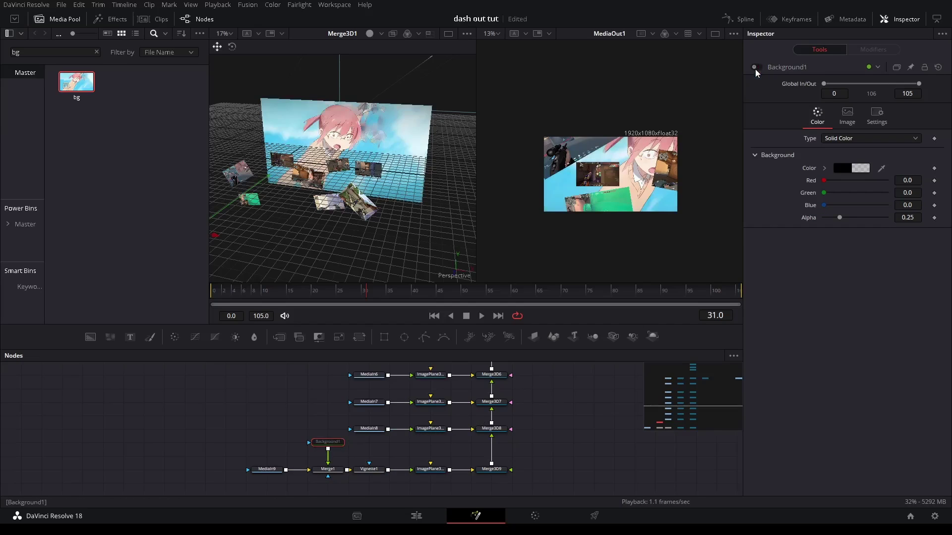
{"action": "left_click", "coordinate": [754, 68]}
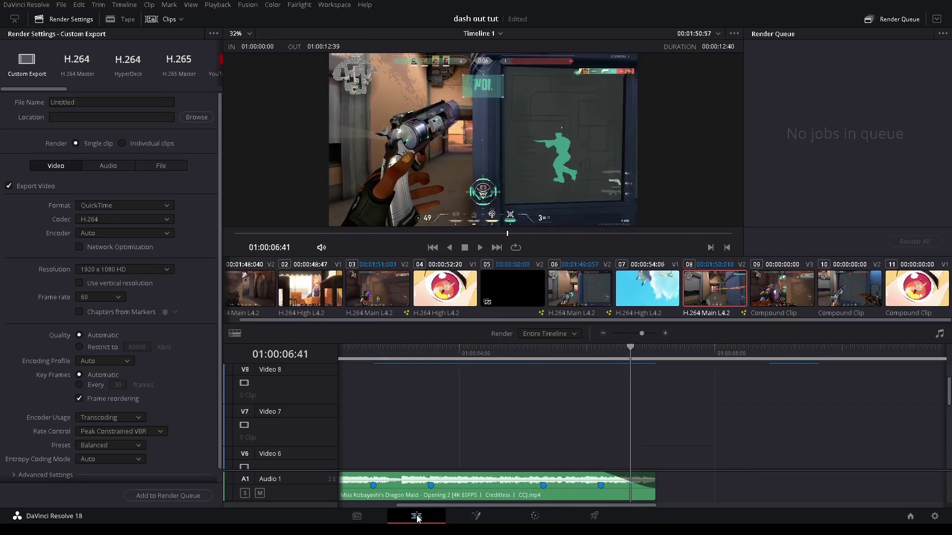
- Return to the edit timeline and play it from the start to review the dash-out transition
{"action": "left_click", "coordinate": [416, 516]}
{"action": "key", "text": "Home"}
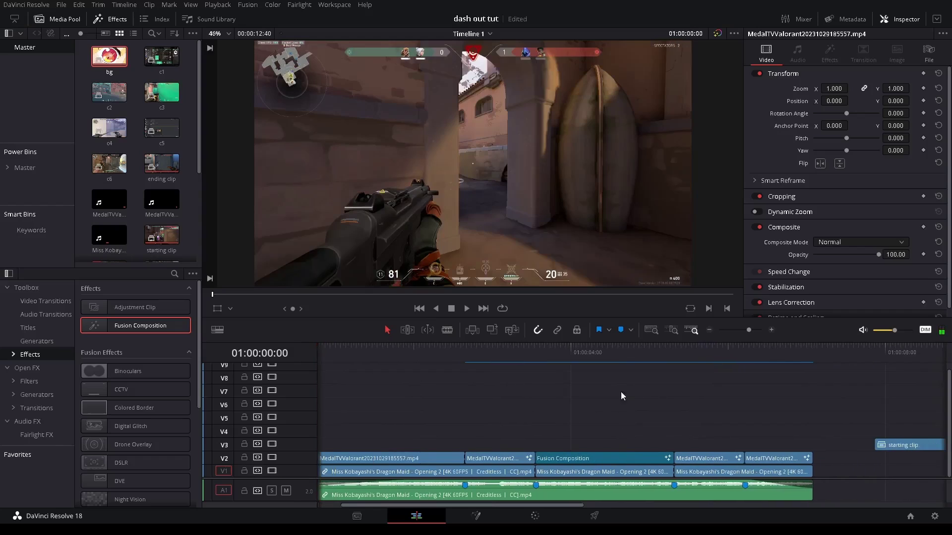
{"action": "key", "text": "space"}
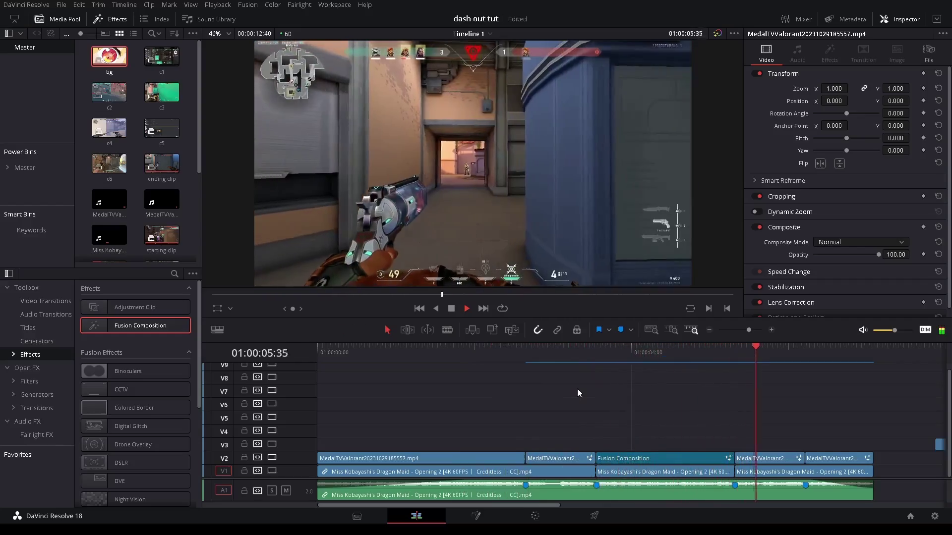
{"action": "left_click", "coordinate": [551, 353]}
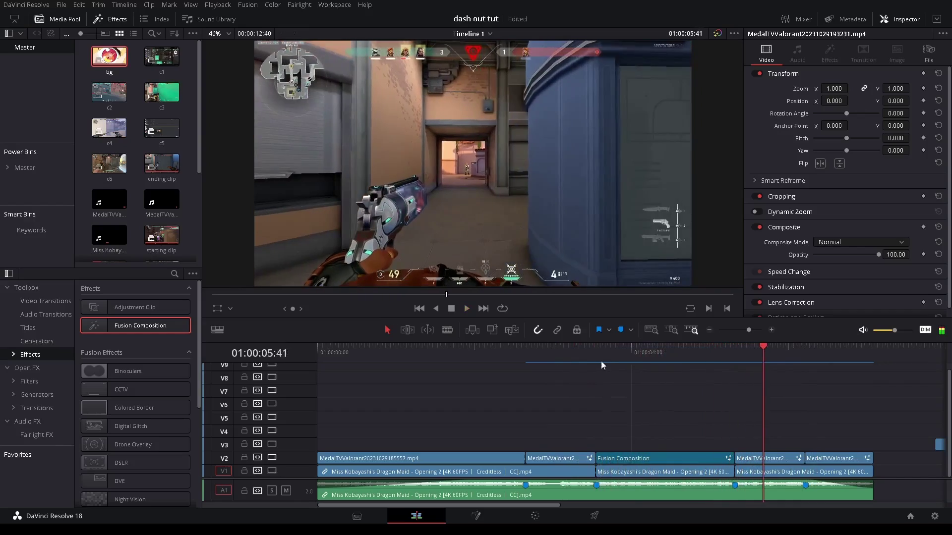
{"action": "left_click", "coordinate": [600, 360]}
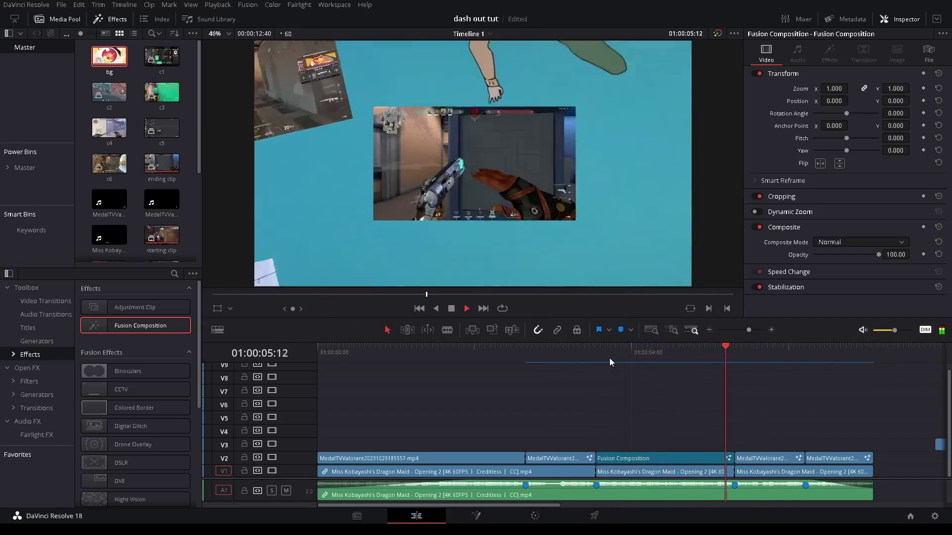
{"action": "left_click", "coordinate": [609, 358]}
- Duplicate the Fusion Composition clip from V2 onto tracks V3, V4 and V5, and preview the stack at 01:00:03:56
{"action": "left_click", "coordinate": [602, 344]}
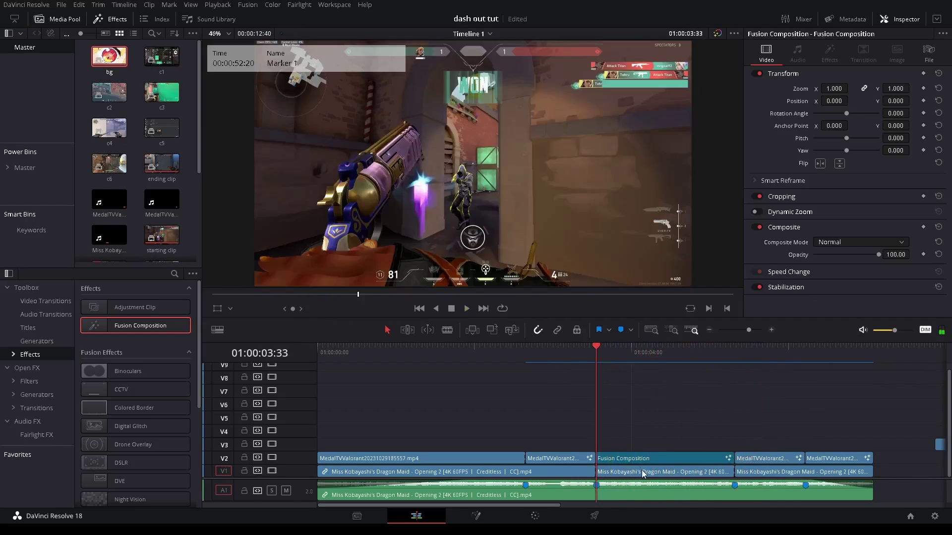
{"action": "left_click_drag", "start_coordinate": [635, 456], "coordinate": [634, 416]}
{"action": "left_click_drag", "start_coordinate": [597, 352], "coordinate": [627, 353]}
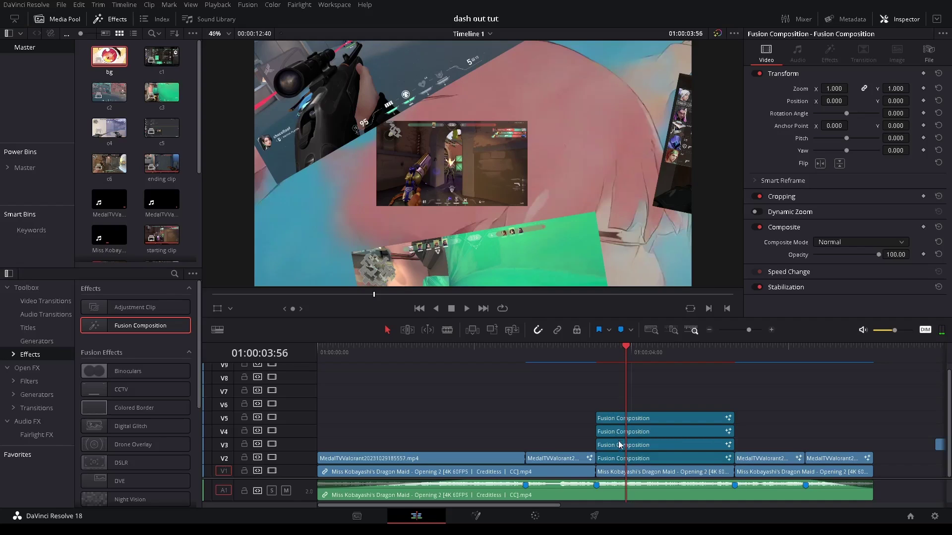
- In the V2 composition, delete all clip branches except the bg branch and connect Merge3D9 to Merge3D1
{"action": "left_click", "coordinate": [623, 458]}
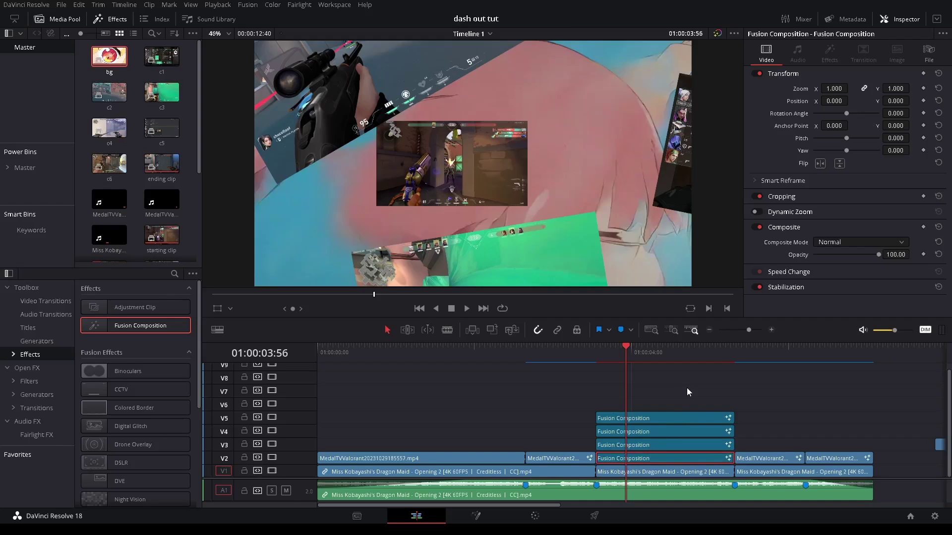
{"action": "key", "text": "shift+5"}
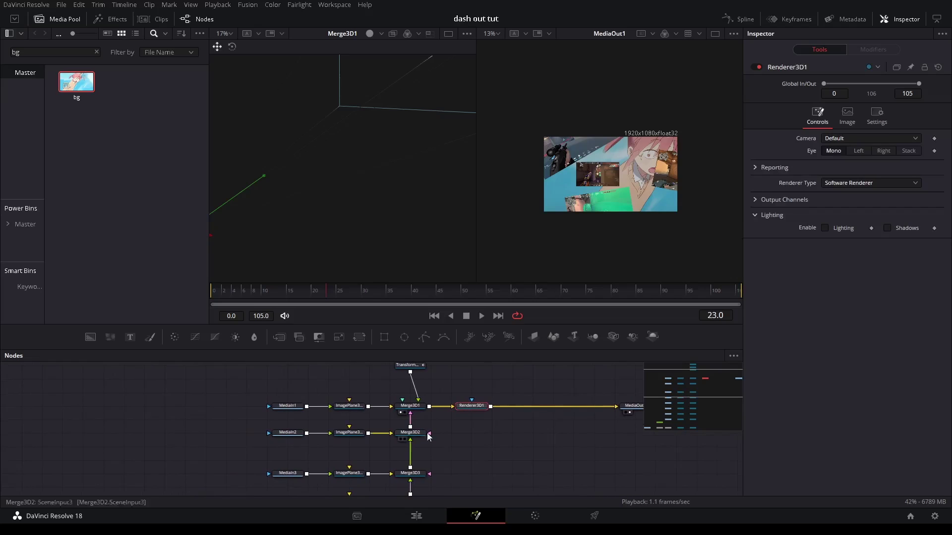
{"action": "left_click_drag", "start_coordinate": [239, 388], "coordinate": [363, 495]}
{"action": "key", "text": "Delete"}
{"action": "scroll", "coordinate": [453, 459], "scroll_direction": "down", "scroll_amount": 3}
{"action": "left_click_drag", "start_coordinate": [442, 372], "coordinate": [280, 424]}
{"action": "key", "text": "Delete"}
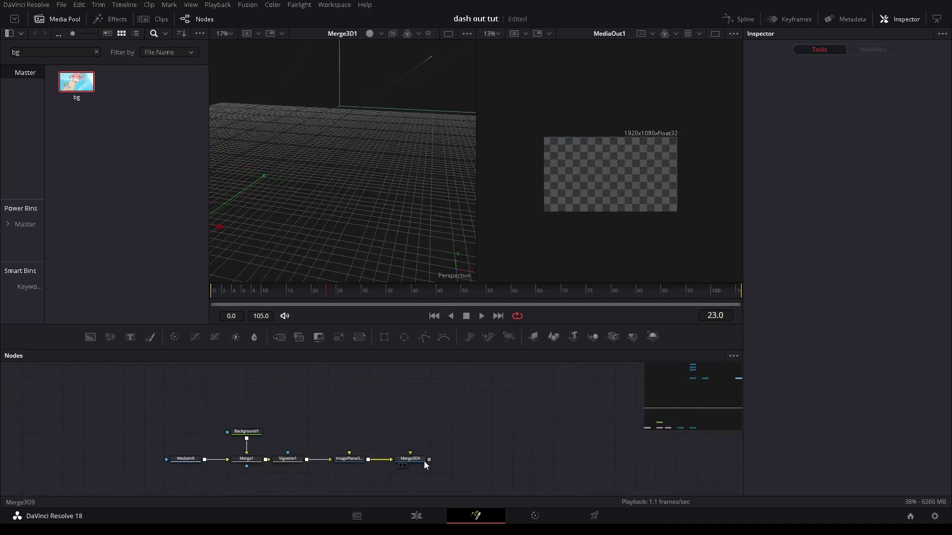
{"action": "left_click_drag", "start_coordinate": [428, 459], "coordinate": [412, 443]}
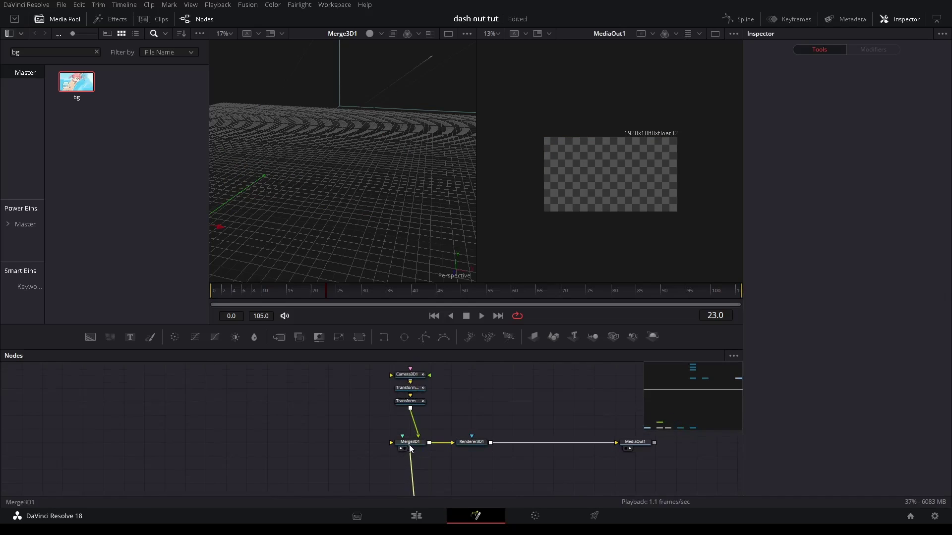
- Enable motion blur on Renderer3D1 in the V2 background composition
{"action": "left_click", "coordinate": [472, 441]}
{"action": "left_click", "coordinate": [870, 110]}
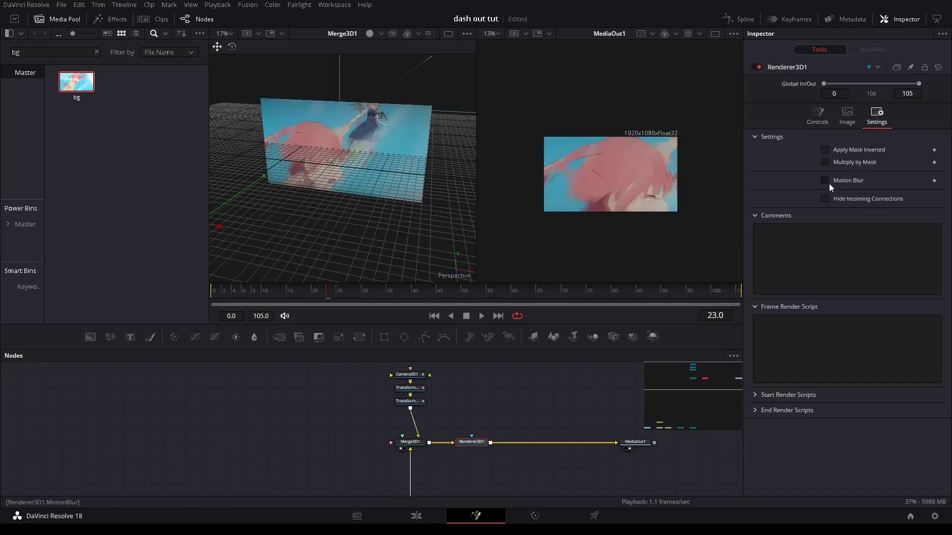
{"action": "left_click", "coordinate": [825, 180]}
- Open the V3 Fusion Composition from the edit timeline and delete every branch except MediaIn1's, keeping the camera rig
{"action": "left_click", "coordinate": [433, 517]}
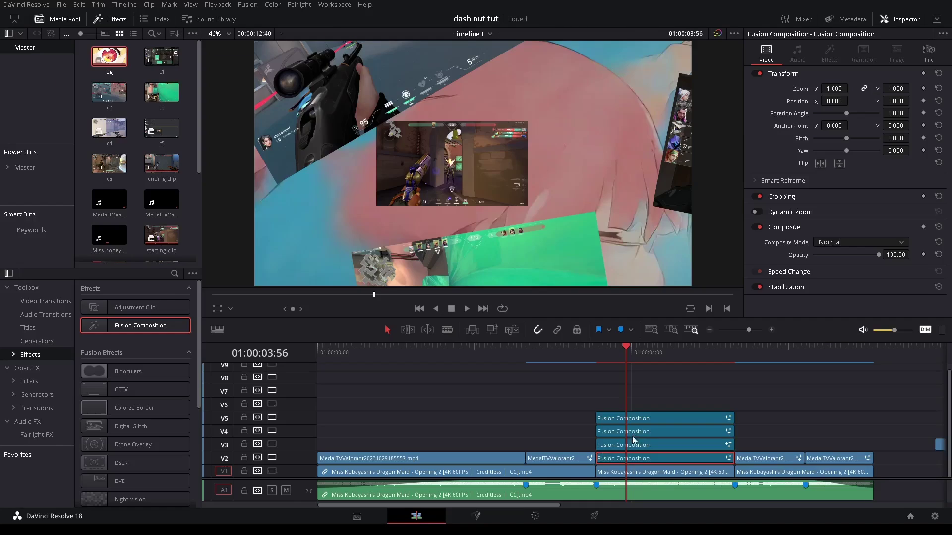
{"action": "left_click", "coordinate": [631, 445]}
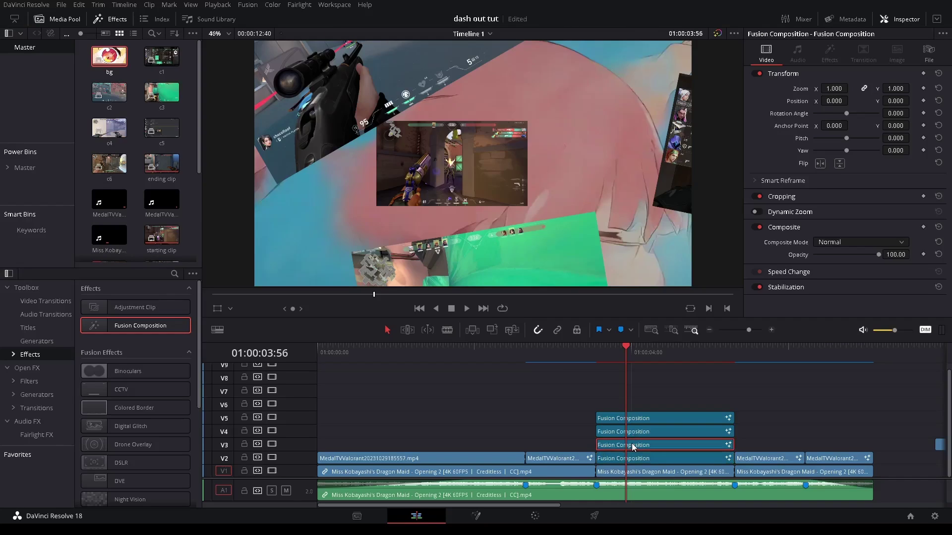
{"action": "key", "text": "shift+5"}
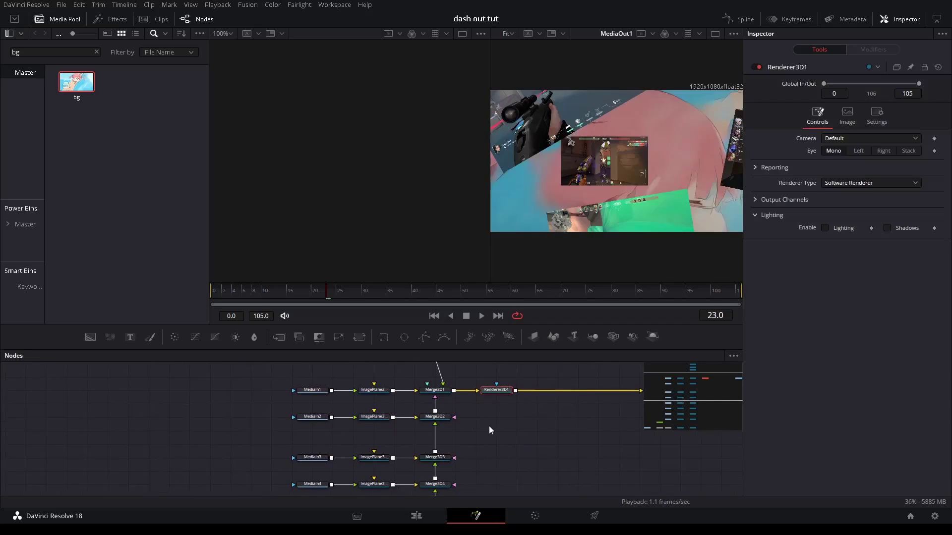
{"action": "left_click_drag", "start_coordinate": [479, 431], "coordinate": [198, 484]}
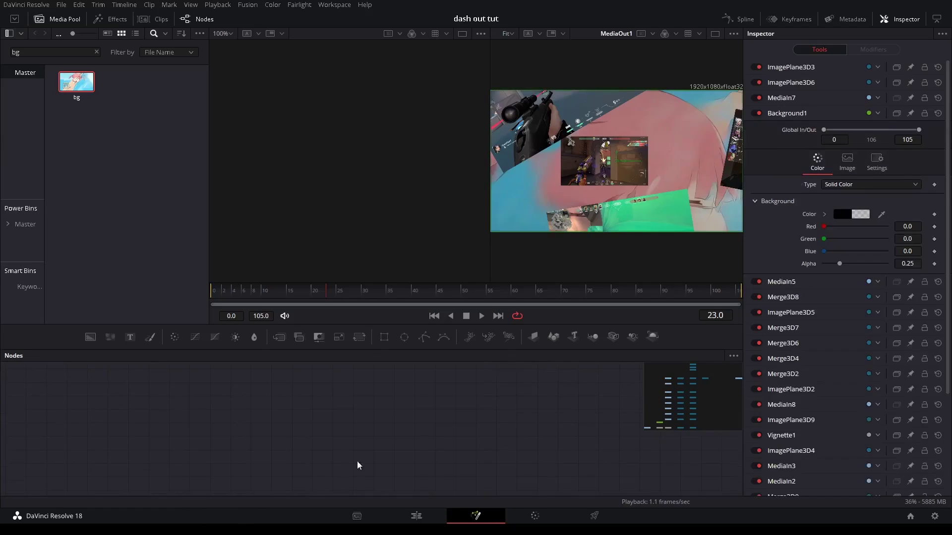
{"action": "key", "text": "Delete"}
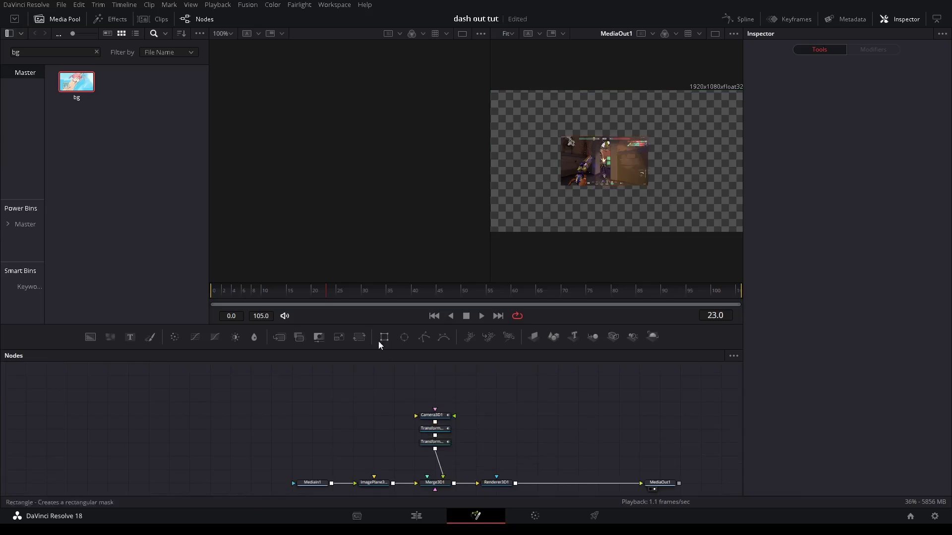
- Turn on motion blur for Renderer3D1 in the V3 composition
{"action": "left_click", "coordinate": [483, 480]}
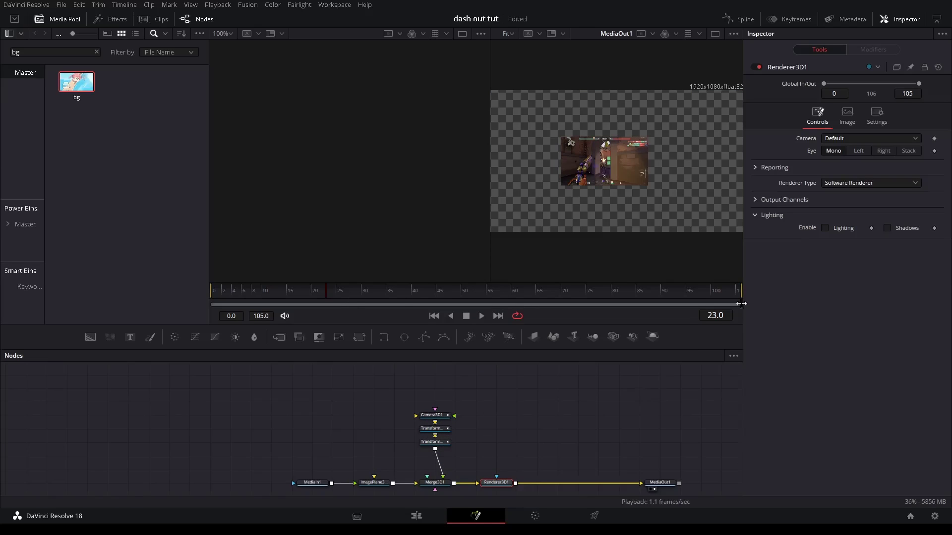
{"action": "left_click", "coordinate": [873, 117]}
{"action": "left_click", "coordinate": [833, 180]}
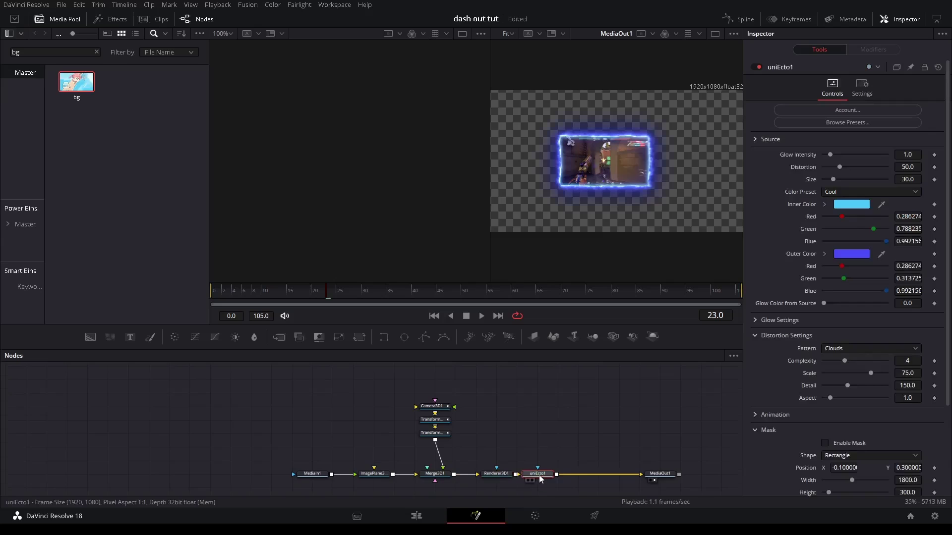
- Center the uniEcto1 glow node between Renderer3D1 and MediaOut1, and set its distortion to 0.0 and size to 5.0
{"action": "left_click_drag", "start_coordinate": [529, 472], "coordinate": [550, 472]}
{"action": "left_click_drag", "start_coordinate": [839, 167], "coordinate": [777, 170]}
{"action": "left_click", "coordinate": [919, 181]}
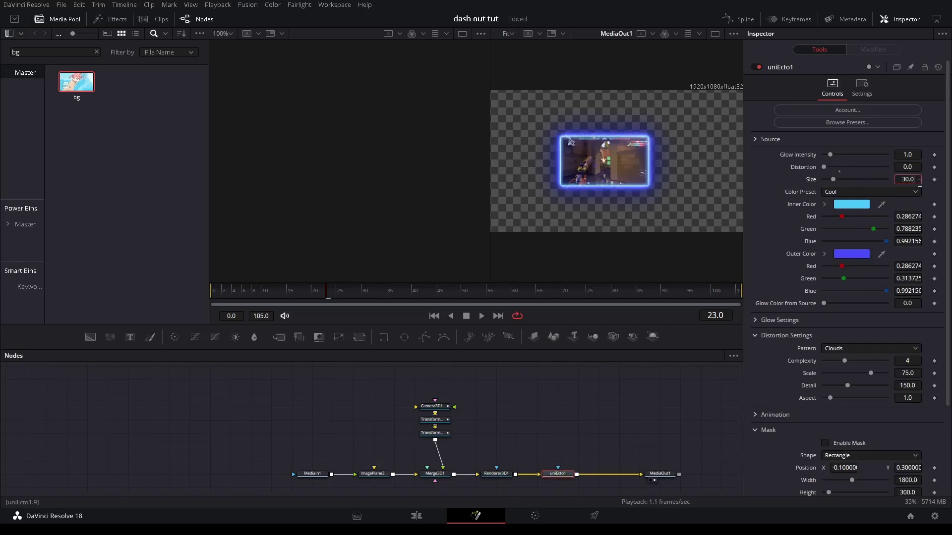
{"action": "type", "text": "5"}
{"action": "key", "text": "Return"}
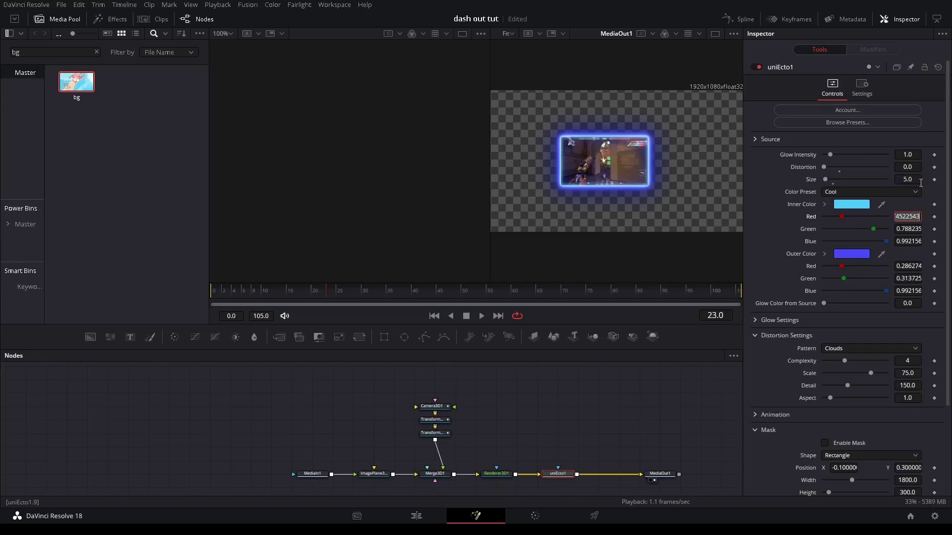
- Set the Post Glow of uniEcto1 to 0.0 in the V3 composition's glow settings
{"action": "left_click", "coordinate": [757, 320]}
{"action": "scroll", "coordinate": [850, 290], "scroll_direction": "down", "scroll_amount": 6}
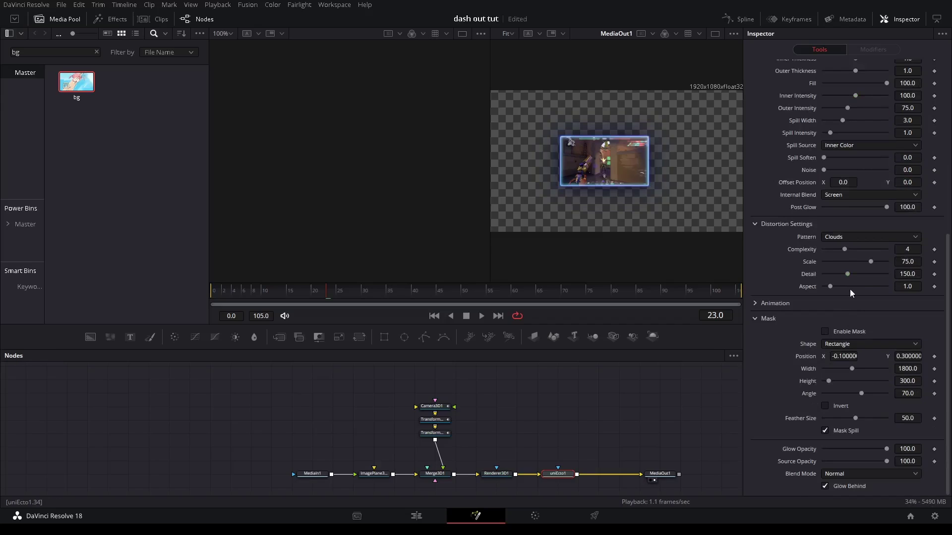
{"action": "scroll", "coordinate": [886, 204], "scroll_direction": "up", "scroll_amount": 6}
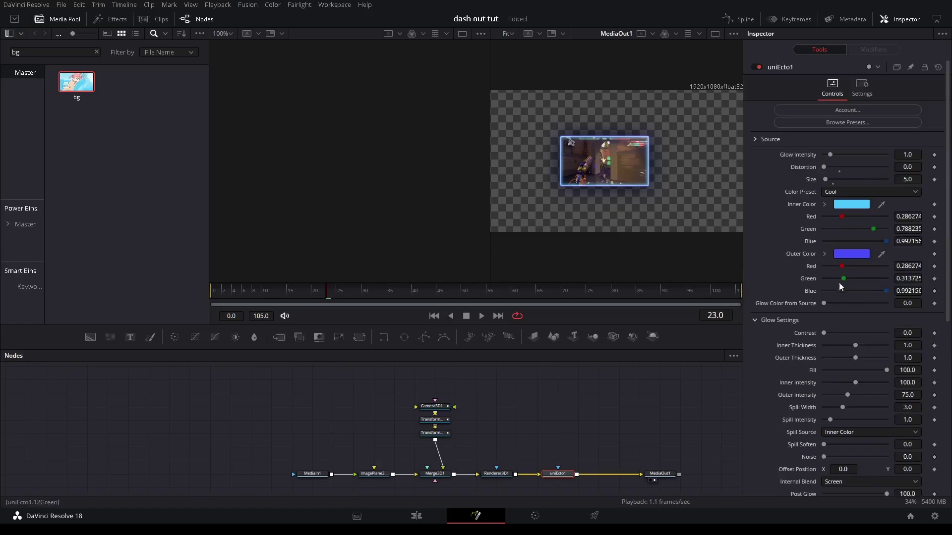
{"action": "scroll", "coordinate": [845, 295], "scroll_direction": "down", "scroll_amount": 6}
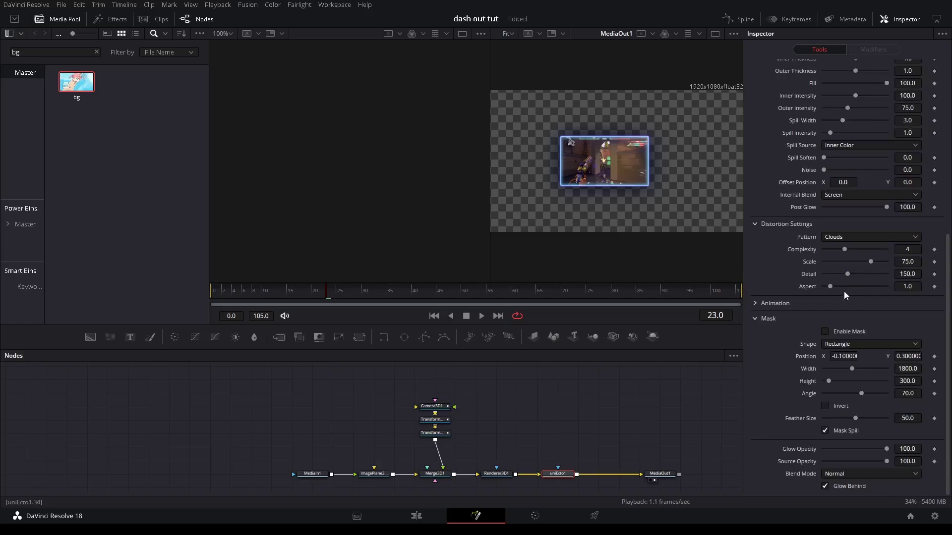
{"action": "scroll", "coordinate": [859, 252], "scroll_direction": "up", "scroll_amount": 6}
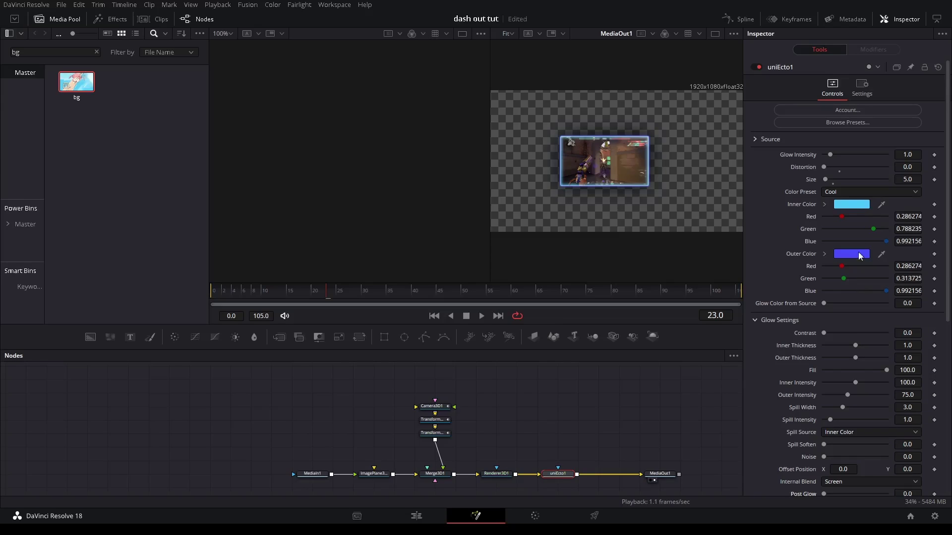
- Recolor uniEcto1's glow yellow-orange, with inner green at 0.694117, outer green at 0.611764, and red 0.992156 and blue 0.0 for both
{"action": "left_click", "coordinate": [854, 208]}
{"action": "left_click", "coordinate": [561, 167]}
{"action": "left_click_drag", "start_coordinate": [561, 167], "coordinate": [566, 165]}
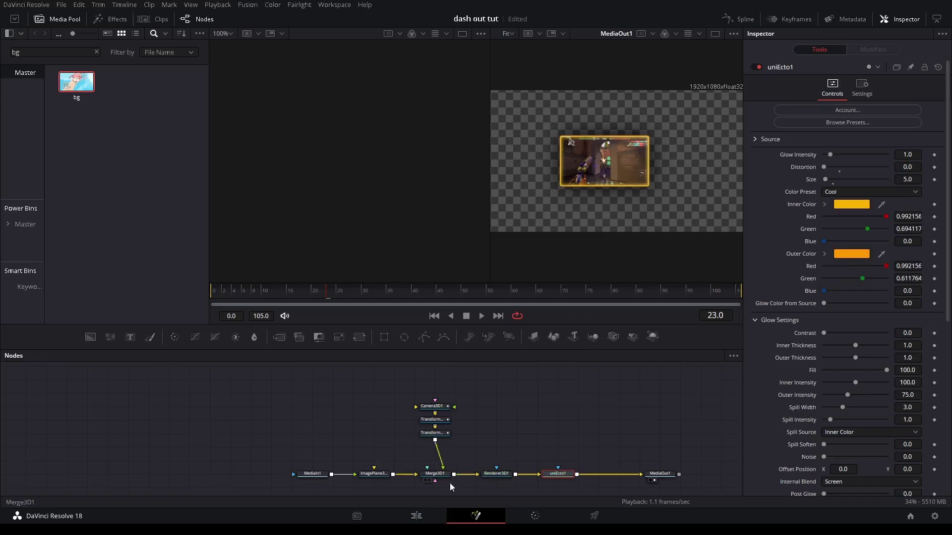
{"action": "left_click", "coordinate": [493, 475]}
- Open the V4 Fusion Composition from the edit timeline and delete every media branch except MediaIn2's, keeping the camera rig
{"action": "left_click", "coordinate": [416, 516]}
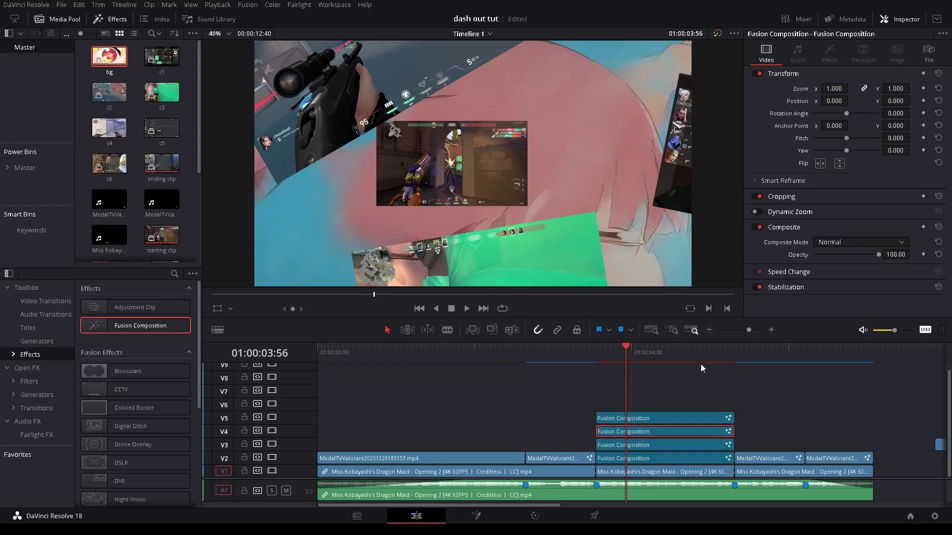
{"action": "key", "text": "shift+5"}
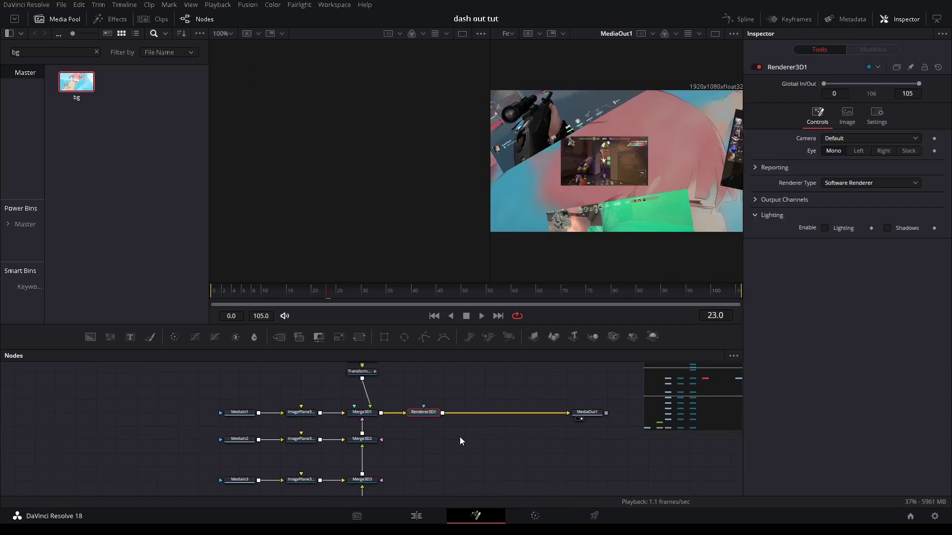
{"action": "left_click_drag", "start_coordinate": [307, 389], "coordinate": [394, 413]}
{"action": "key", "text": "Delete"}
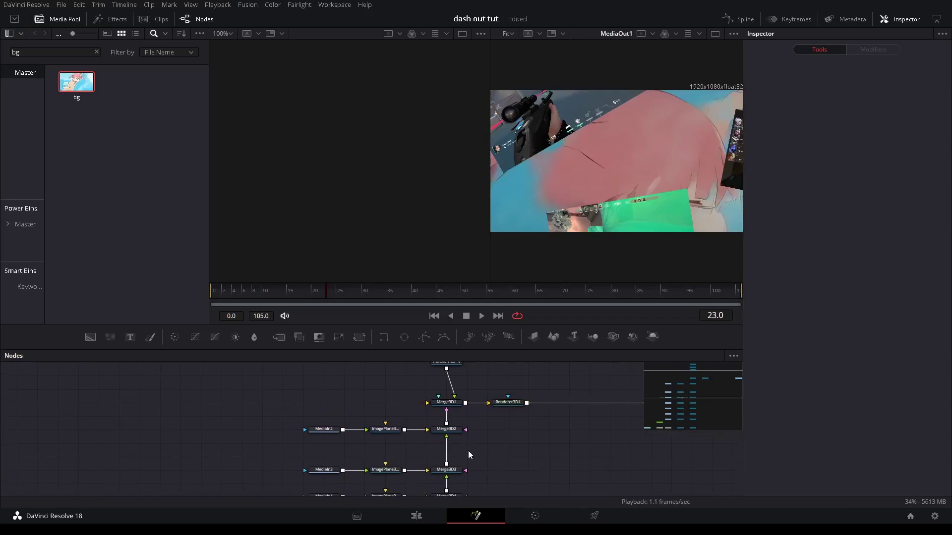
{"action": "left_click_drag", "start_coordinate": [469, 453], "coordinate": [202, 497]}
{"action": "key", "text": "Delete"}
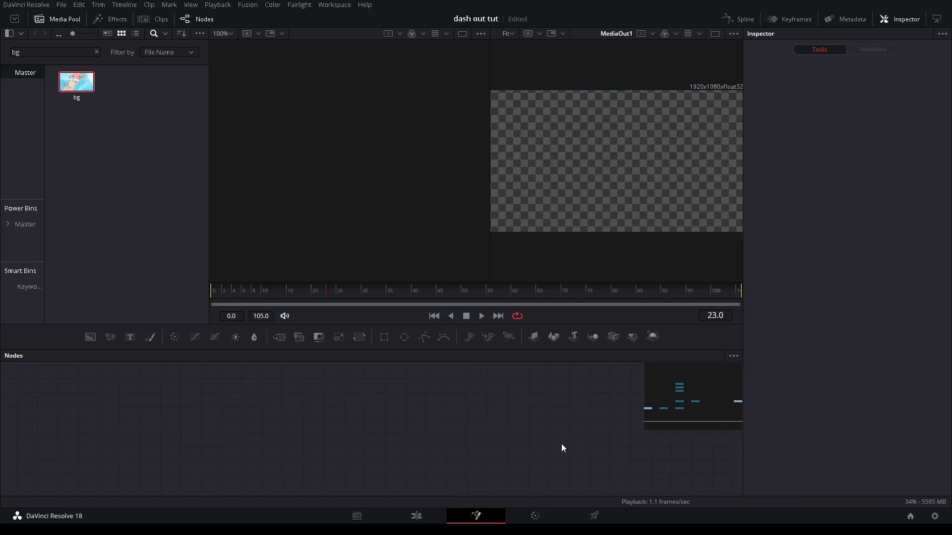
- At frame 80, add a uniEcto glow node between Renderer3D1 and MediaOut1 in the V4 composition
{"action": "left_click", "coordinate": [610, 294]}
{"action": "scroll", "coordinate": [517, 440], "scroll_direction": "up", "scroll_amount": 4}
{"action": "left_click_drag", "start_coordinate": [521, 448], "coordinate": [435, 412]}
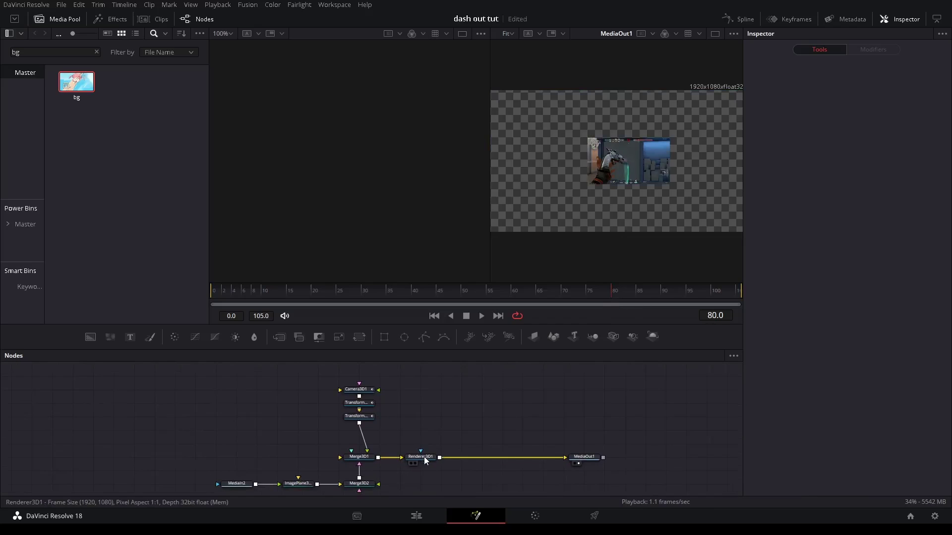
{"action": "left_click", "coordinate": [425, 457]}
{"action": "key", "text": "Return"}
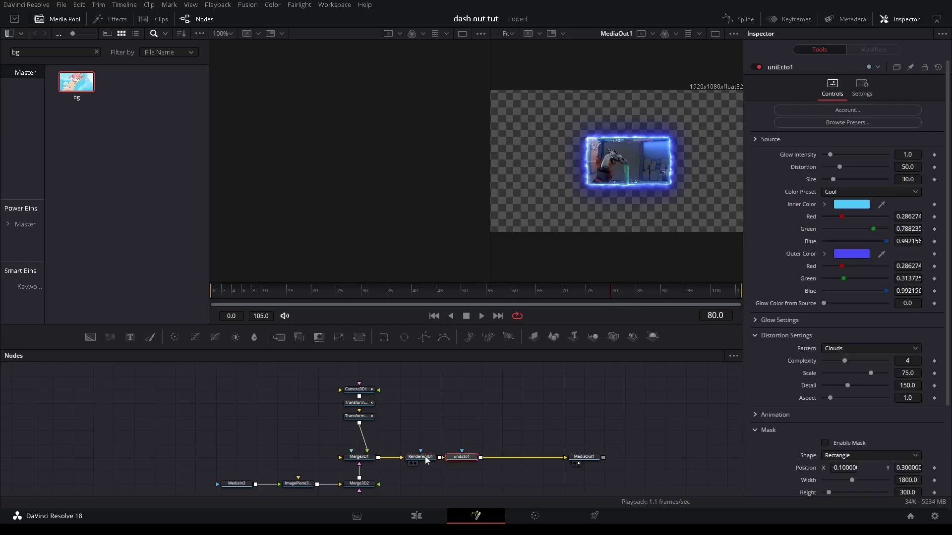
{"action": "left_click_drag", "start_coordinate": [468, 459], "coordinate": [485, 458]}
- Set the distortion of the V4 composition's uniEcto1 node to 0.0 and its size to 5.0
{"action": "left_click_drag", "start_coordinate": [840, 167], "coordinate": [822, 167]}
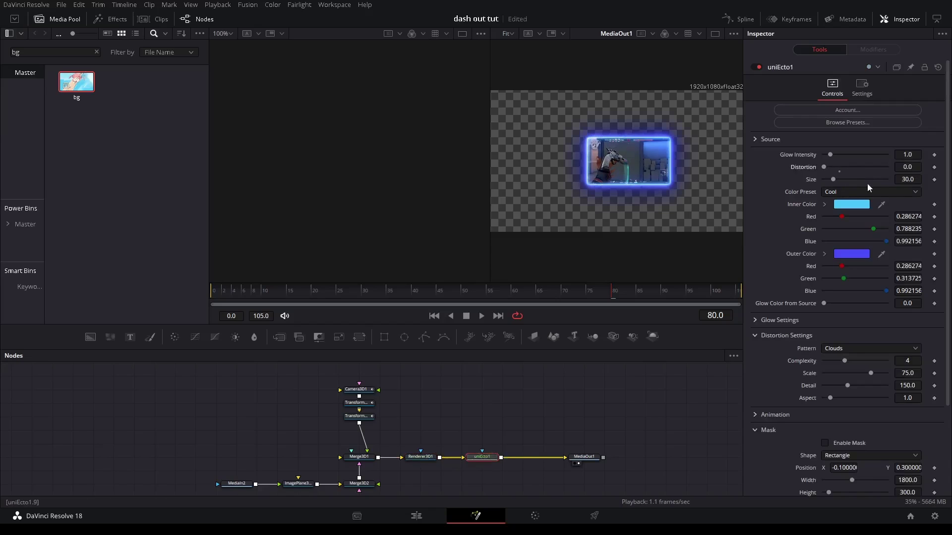
{"action": "double_click", "coordinate": [916, 181]}
{"action": "type", "text": "5"}
{"action": "key", "text": "Tab"}
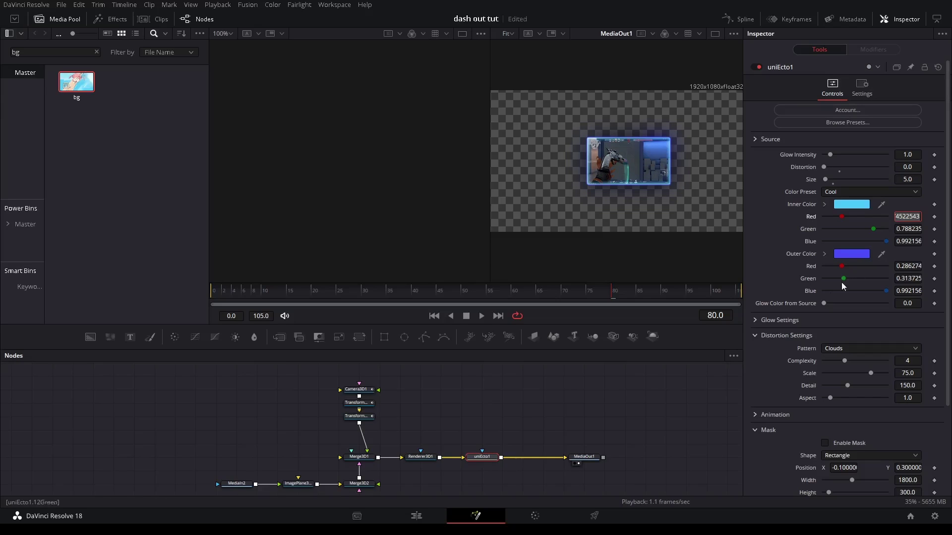
- Set uniEcto1's Post Glow to 0.0, its inner color to red 0.0, green 0.611764, blue 0.992156, and its outer color to blue
{"action": "left_click", "coordinate": [757, 320]}
{"action": "scroll", "coordinate": [773, 332], "scroll_direction": "down", "scroll_amount": 5}
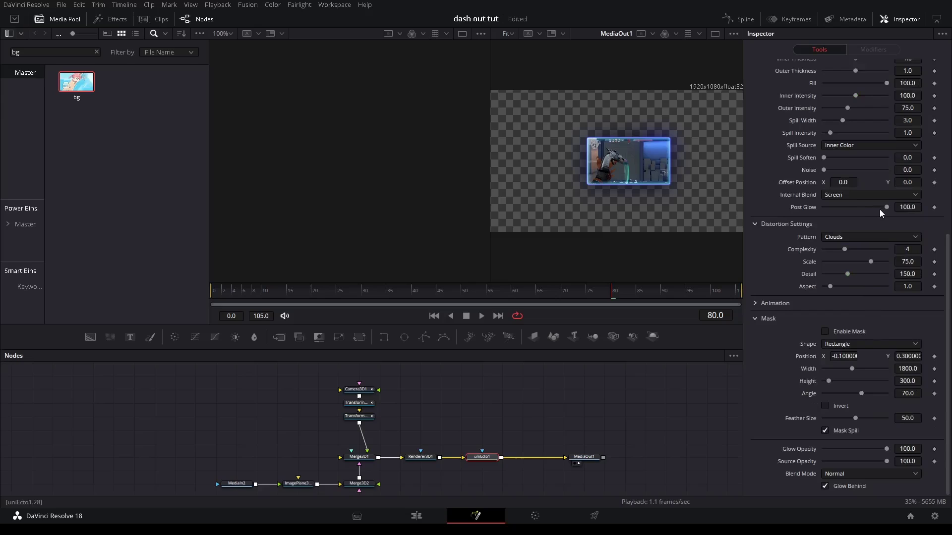
{"action": "scroll", "coordinate": [833, 203], "scroll_direction": "up", "scroll_amount": 6}
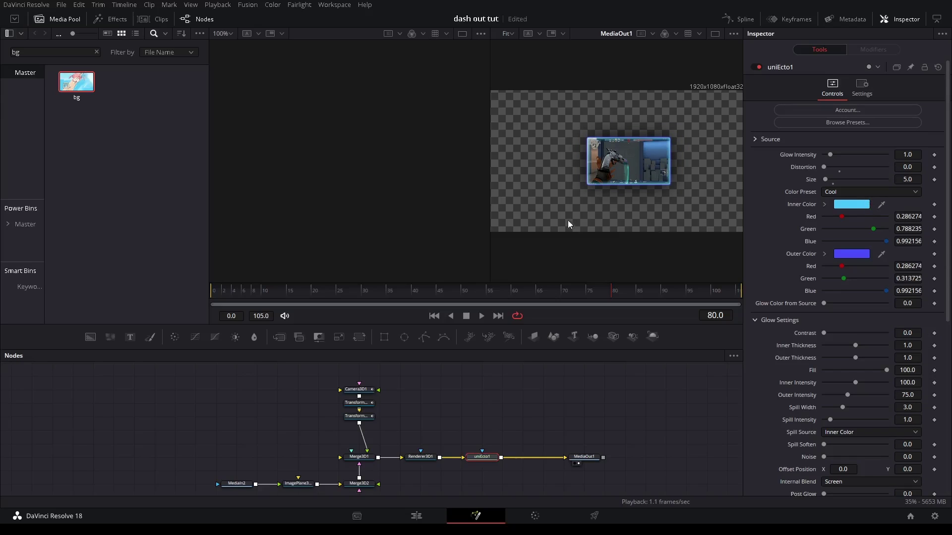
{"action": "left_click_drag", "start_coordinate": [567, 220], "coordinate": [514, 166]}
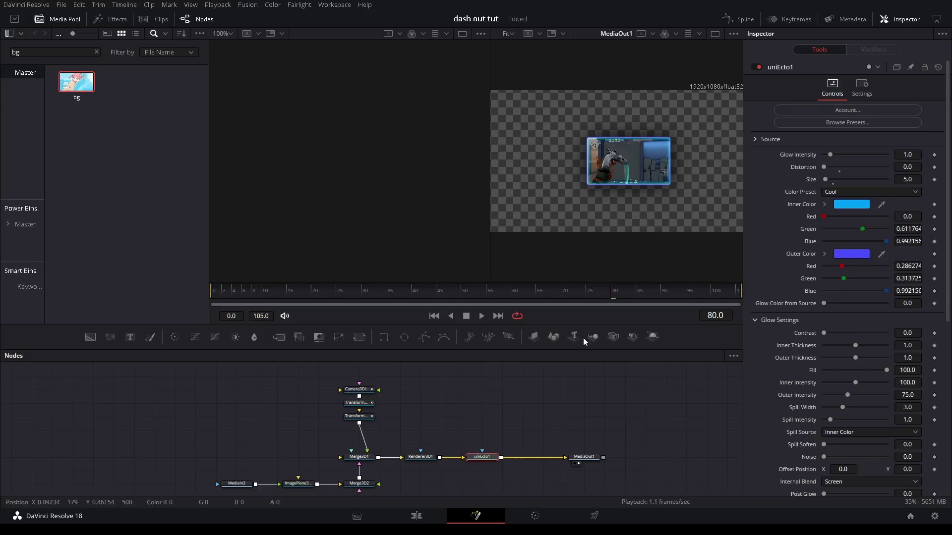
{"action": "left_click_drag", "start_coordinate": [881, 253], "coordinate": [514, 165]}
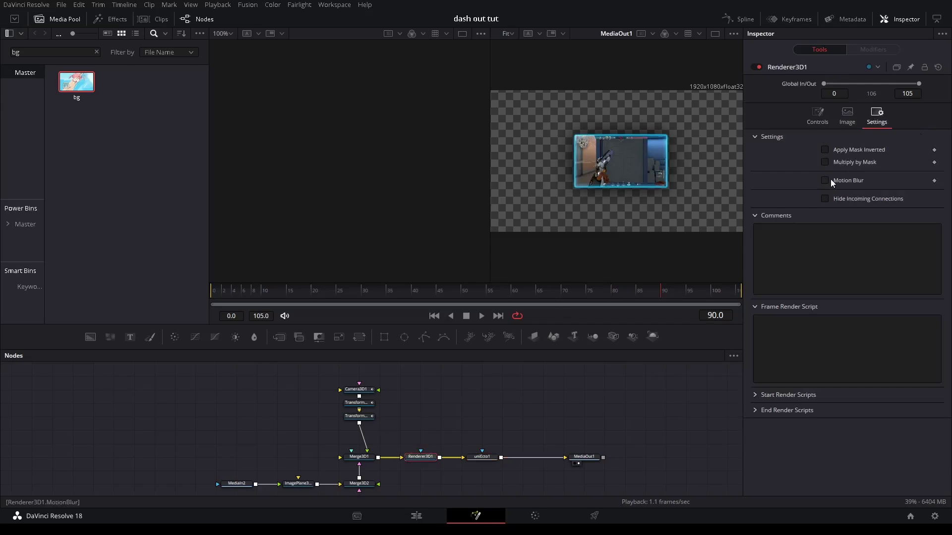
- Turn on motion blur for Renderer3D1 in the V4 composition and raise its quality
{"action": "left_click", "coordinate": [825, 180]}
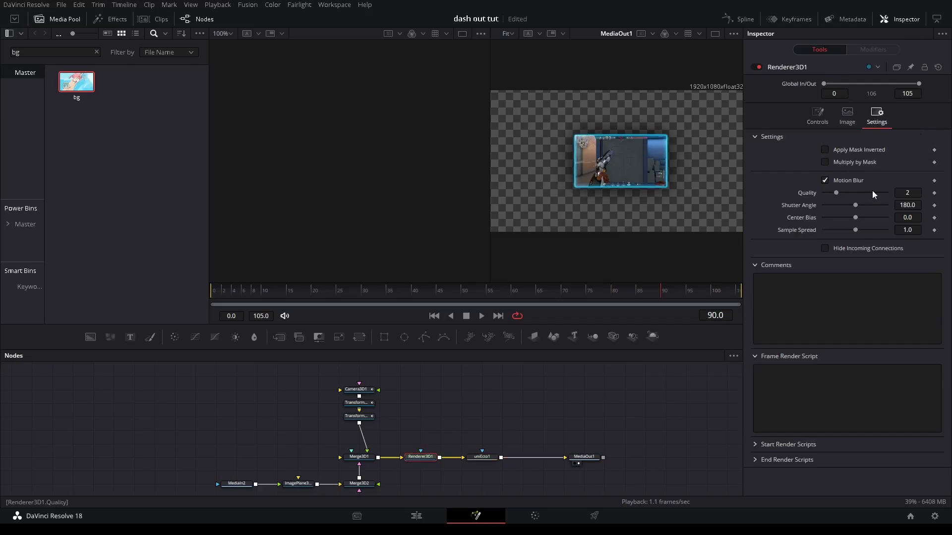
{"action": "left_click", "coordinate": [874, 192]}
{"action": "left_click", "coordinate": [875, 192]}
- Open the V5 Fusion Composition from the edit timeline and delete the MediaIn1 and MediaIn2 nodes with their image planes
{"action": "left_click", "coordinate": [417, 516]}
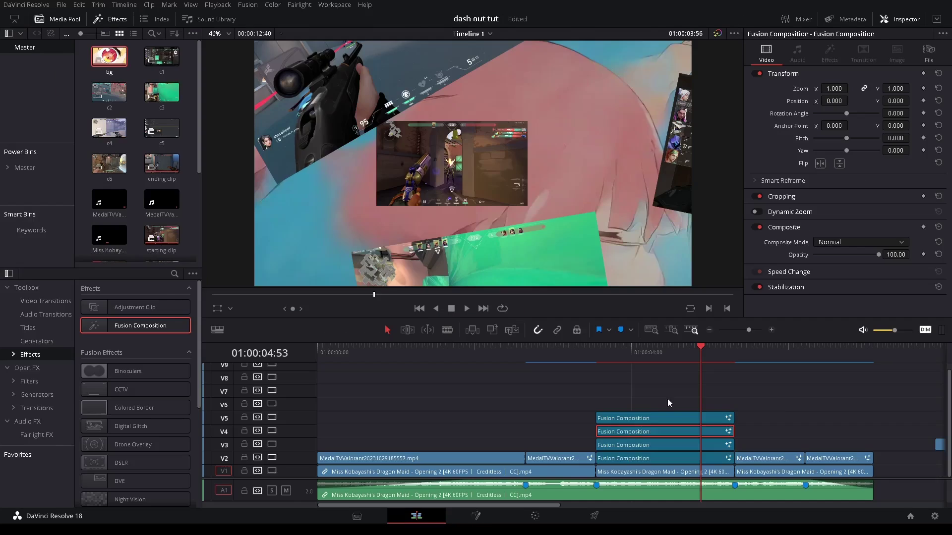
{"action": "left_click", "coordinate": [645, 418]}
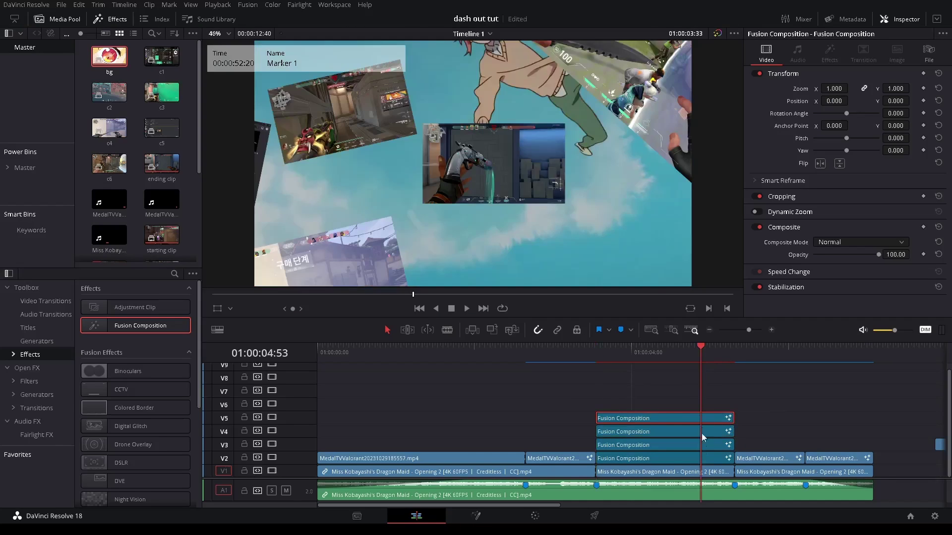
{"action": "left_click", "coordinate": [476, 517]}
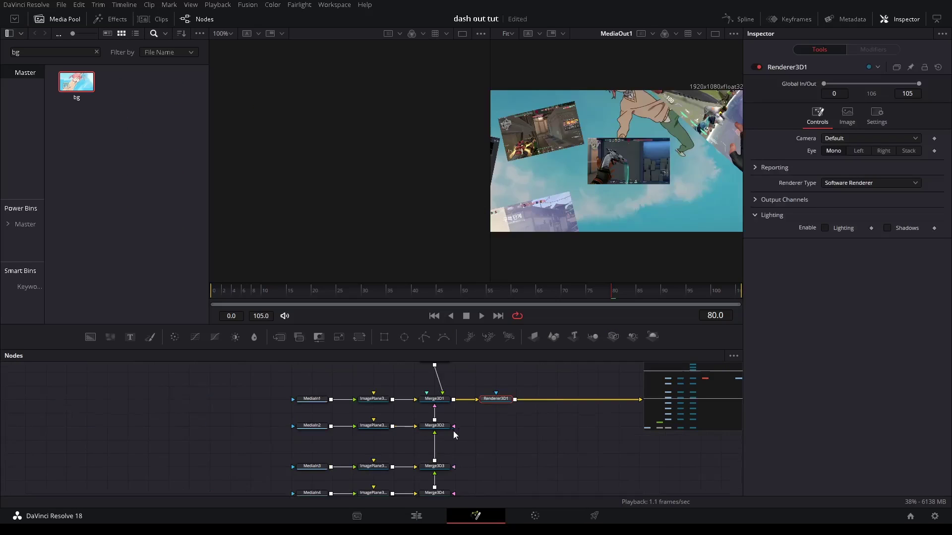
{"action": "left_click_drag", "start_coordinate": [275, 385], "coordinate": [389, 439]}
{"action": "key", "text": "Delete"}
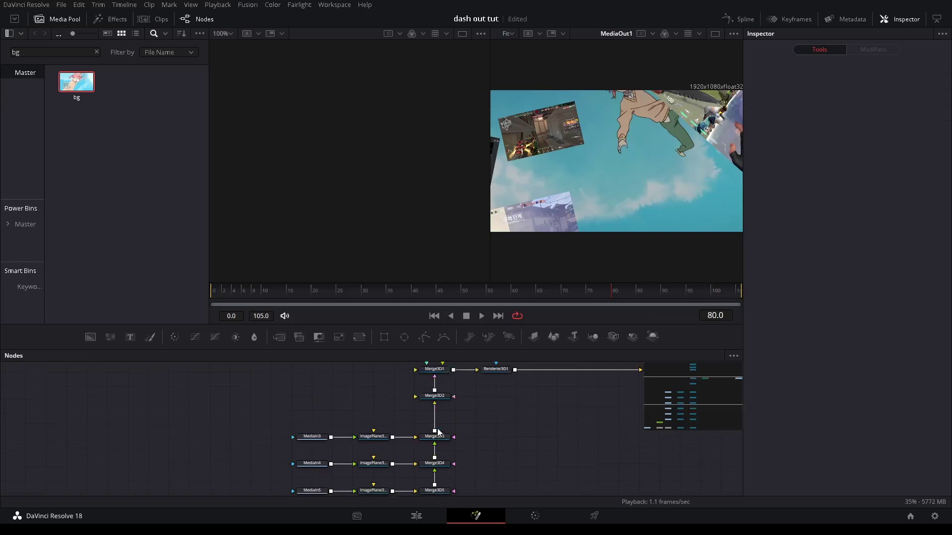
- Delete the background image branch from the V5 composition, keeping the remaining clip branches
{"action": "scroll", "coordinate": [443, 432], "scroll_direction": "down", "scroll_amount": 5}
{"action": "left_click_drag", "start_coordinate": [171, 403], "coordinate": [396, 466]}
{"action": "key", "text": "Delete"}
{"action": "scroll", "coordinate": [491, 456], "scroll_direction": "up", "scroll_amount": 5}
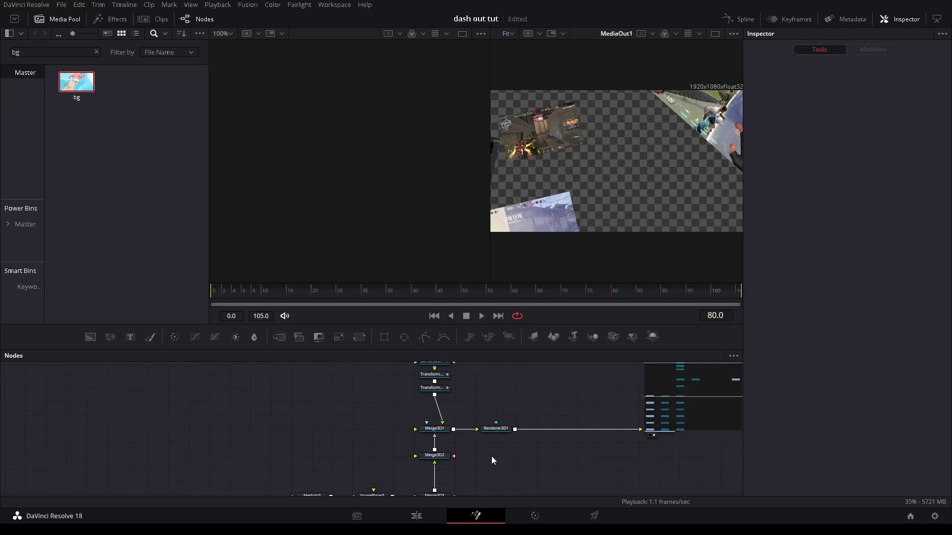
- Add a uniEcto glow node after Renderer3D1 in the V5 composition, with distortion 0.0 and size 5.0
{"action": "left_click", "coordinate": [501, 430]}
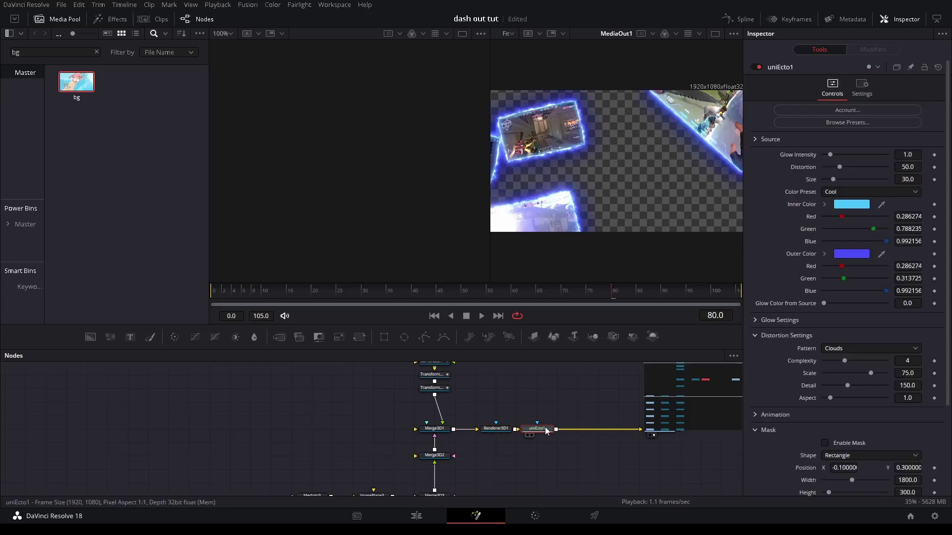
{"action": "left_click_drag", "start_coordinate": [547, 430], "coordinate": [568, 431]}
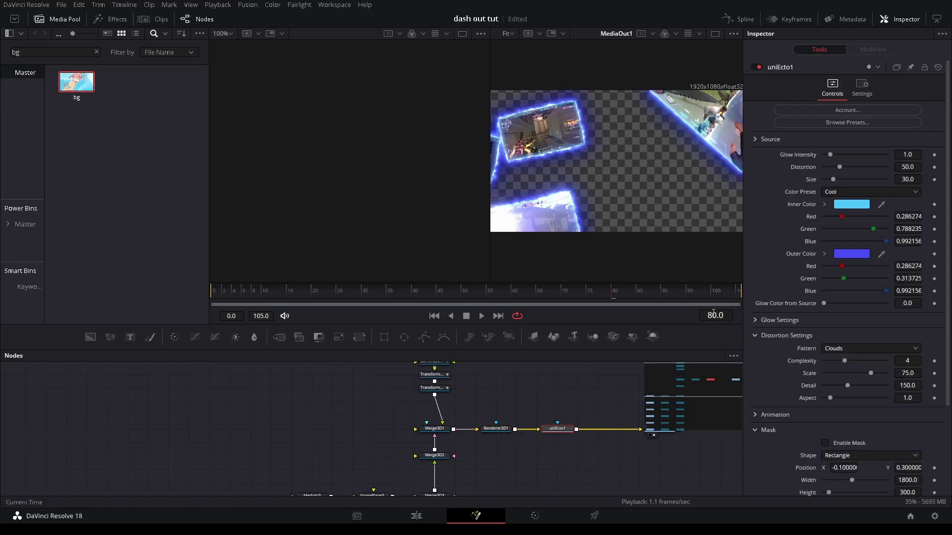
{"action": "left_click", "coordinate": [907, 180]}
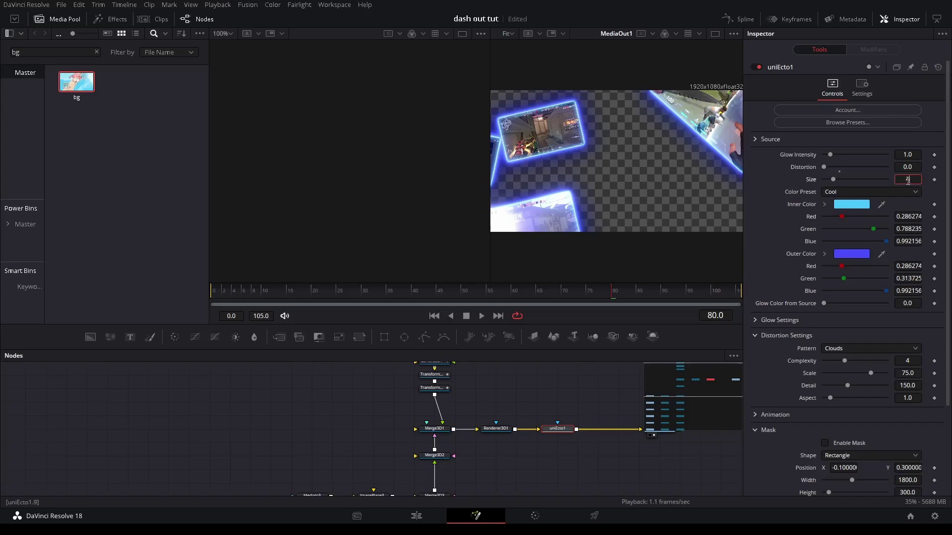
{"action": "type", "text": "2"}
{"action": "key", "text": "Return"}
{"action": "key", "text": "Tab"}
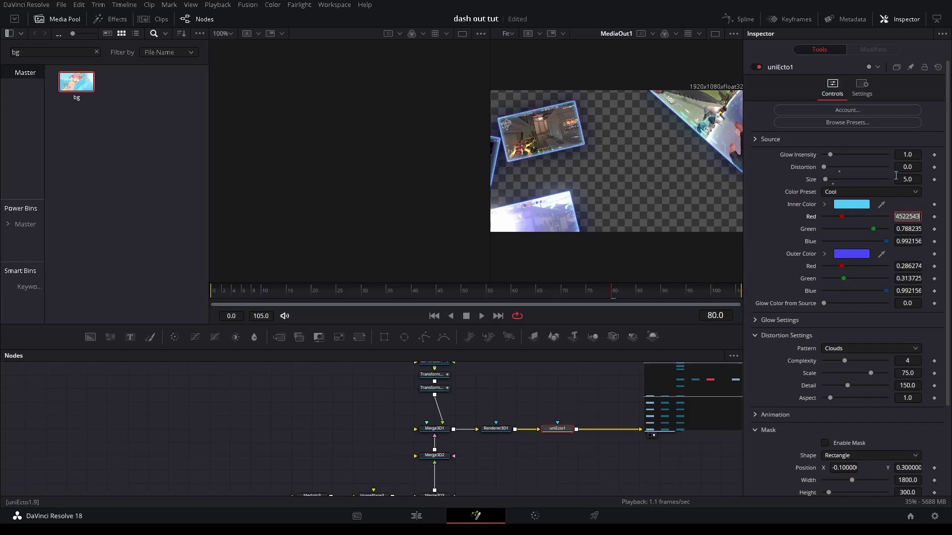
- Make uniEcto1's inner and outer glow colors white (0.992156 per channel) and lower its Post Glow to the minimum
{"action": "left_click", "coordinate": [860, 205]}
{"action": "left_click", "coordinate": [408, 342]}
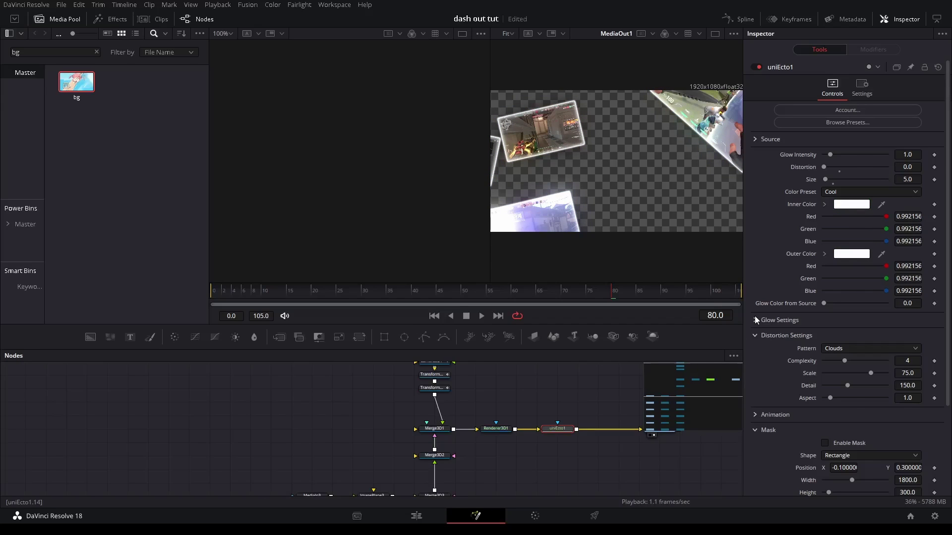
{"action": "scroll", "coordinate": [754, 316], "scroll_direction": "down", "scroll_amount": 5}
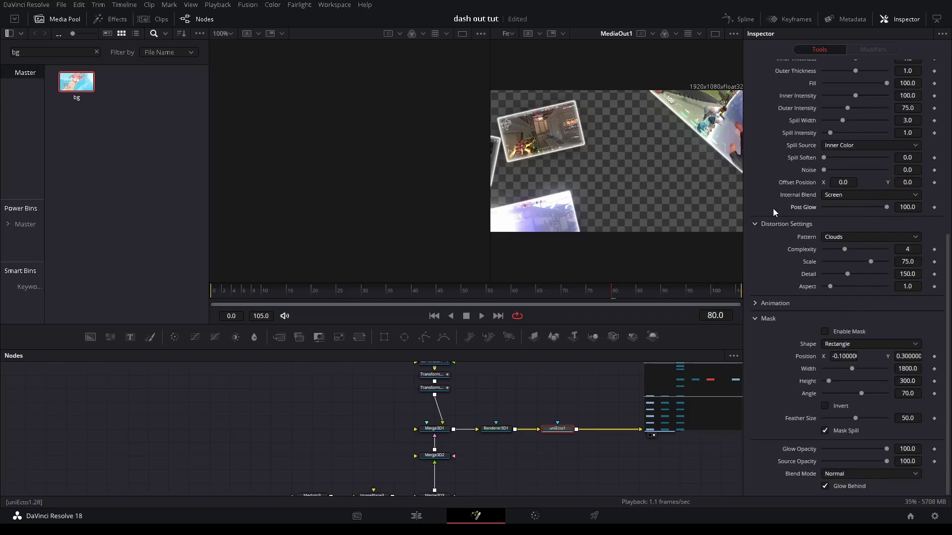
{"action": "left_click_drag", "start_coordinate": [880, 208], "coordinate": [820, 208]}
- Turn on motion blur for Renderer3D1 in the V5 composition
{"action": "left_click_drag", "start_coordinate": [600, 399], "coordinate": [430, 410]}
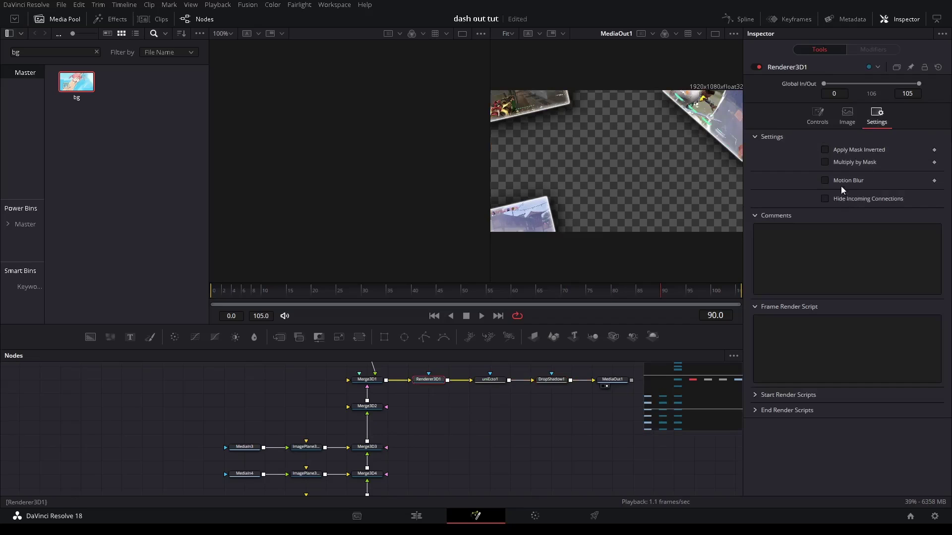
{"action": "left_click", "coordinate": [841, 181]}
- Return to the edit timeline and play back the transition from the start of the stacked compositions
{"action": "left_click", "coordinate": [436, 510]}
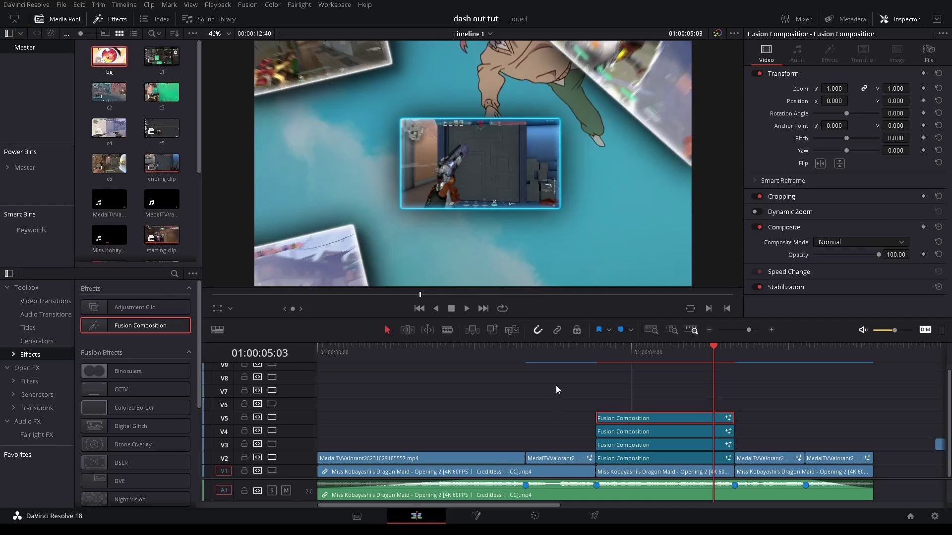
{"action": "key", "text": "space"}
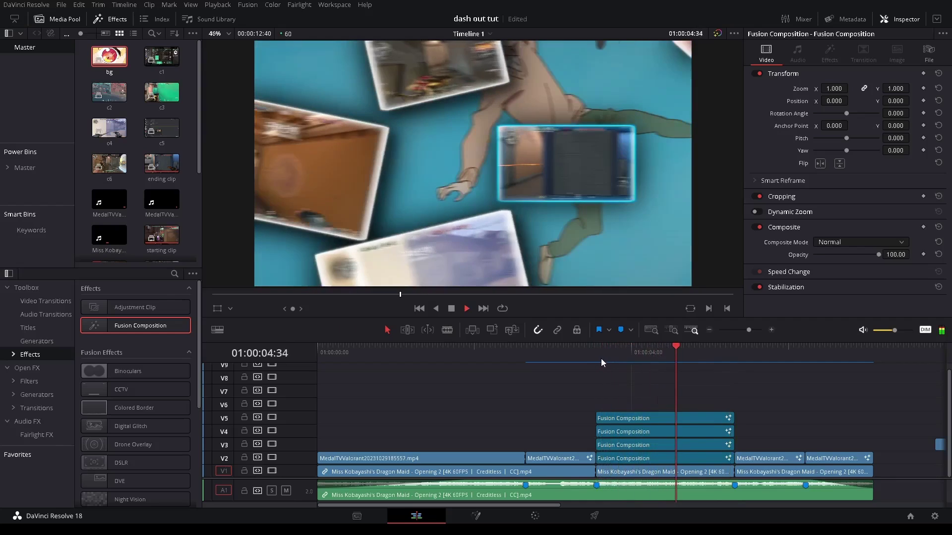
{"action": "left_click", "coordinate": [600, 358]}
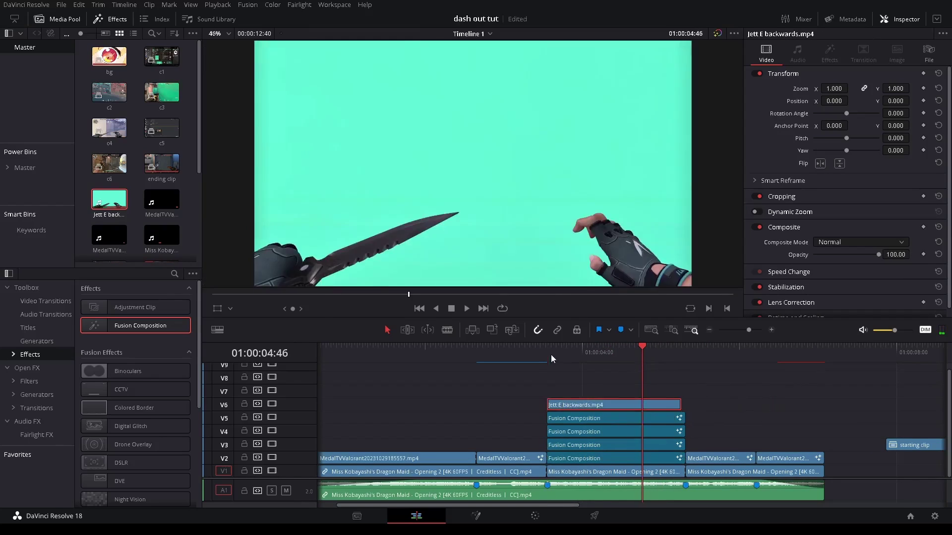
- Place the playhead at the start of the Jett E backwards.mp4 clip on V6 and open it in Fusion
{"action": "left_click", "coordinate": [552, 353]}
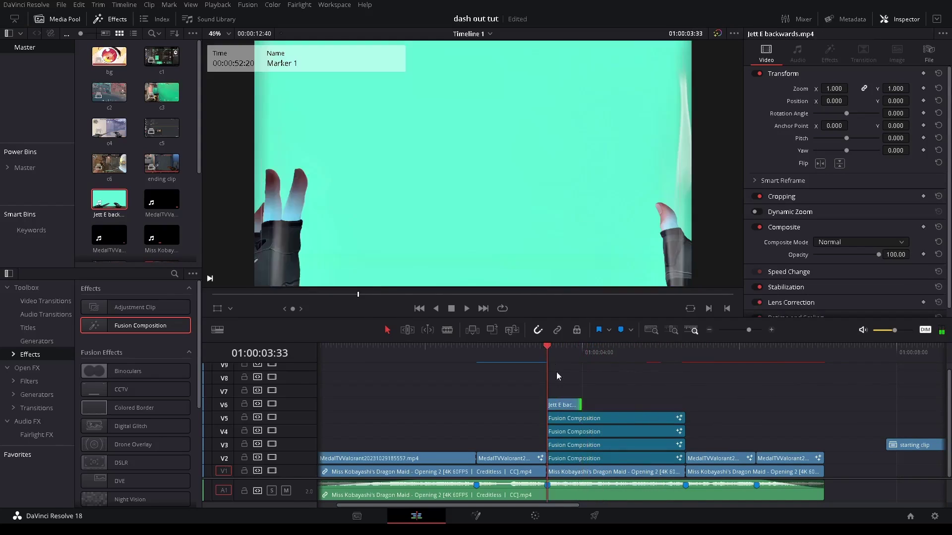
{"action": "key", "text": "shift+5"}
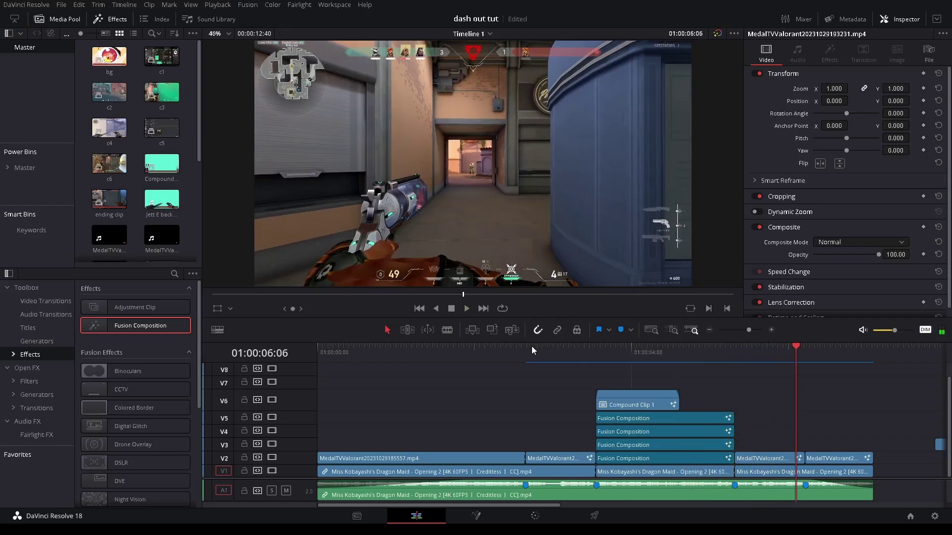
- Play back the edited transition on the timeline, starting shortly before the stacked compositions
{"action": "left_click", "coordinate": [532, 346]}
{"action": "key", "text": "space"}
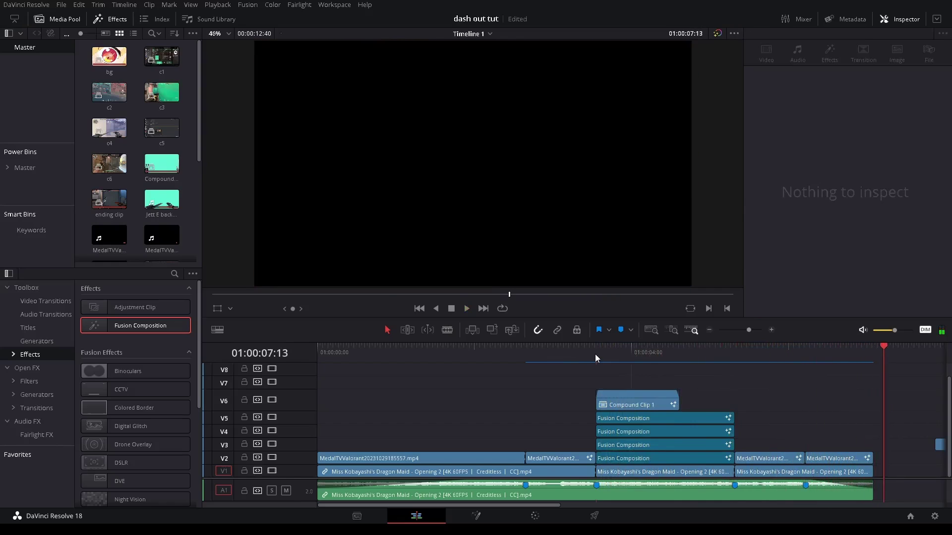
{"action": "left_click", "coordinate": [595, 354]}
{"action": "scroll", "coordinate": [780, 401], "scroll_direction": "right", "scroll_amount": 3}
{"action": "left_click", "coordinate": [550, 352]}
{"action": "key", "text": "space"}
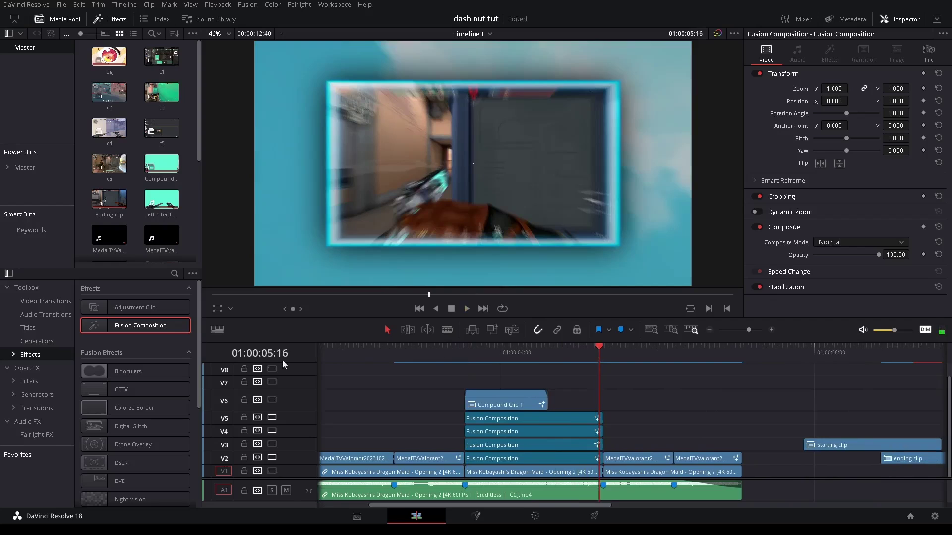
- Add an adjustment clip on V3 after the stacked compositions and split it off at the cut between the last two V2 clips
{"action": "left_click", "coordinate": [150, 307]}
{"action": "left_click_drag", "start_coordinate": [457, 307], "coordinate": [639, 444]}
{"action": "left_click", "coordinate": [445, 330]}
{"action": "left_click", "coordinate": [673, 418]}
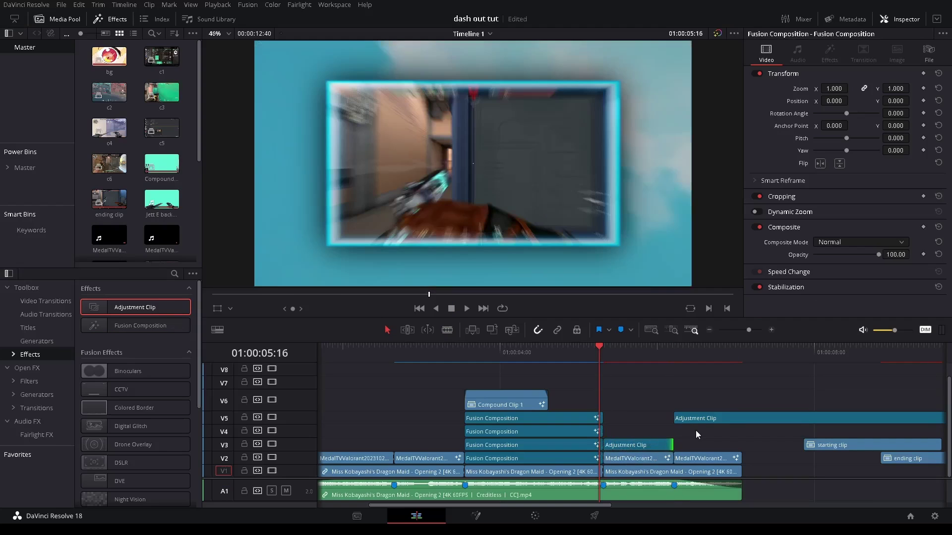
- Cut the V5 adjustment clip to end with the last V2 clip, removing the excess, and move it down to V3
{"action": "mouse_move", "coordinate": [695, 419]}
{"action": "left_mouse_down"}
{"action": "mouse_move", "coordinate": [698, 435]}
{"action": "mouse_move", "coordinate": [703, 420]}
{"action": "left_mouse_up"}
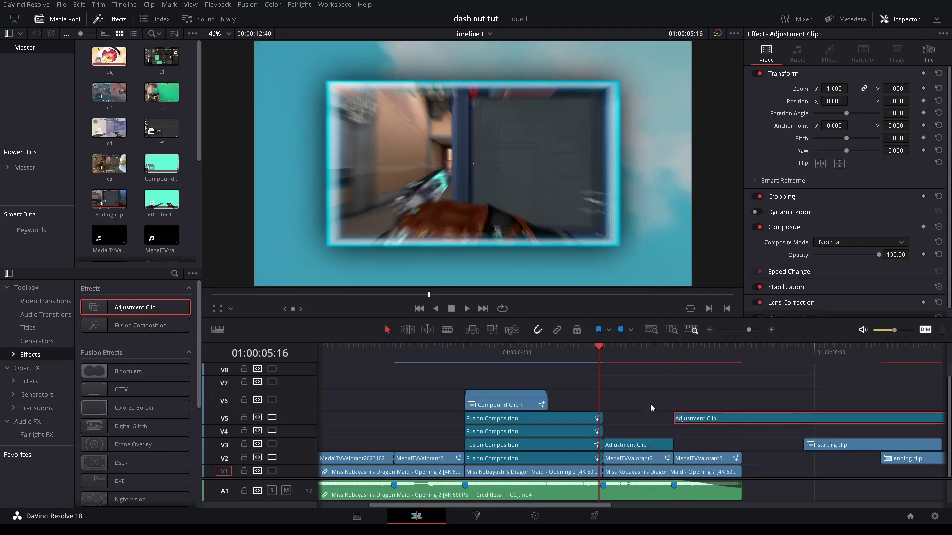
{"action": "left_click", "coordinate": [447, 329]}
{"action": "left_click", "coordinate": [742, 418]}
{"action": "left_click", "coordinate": [772, 420]}
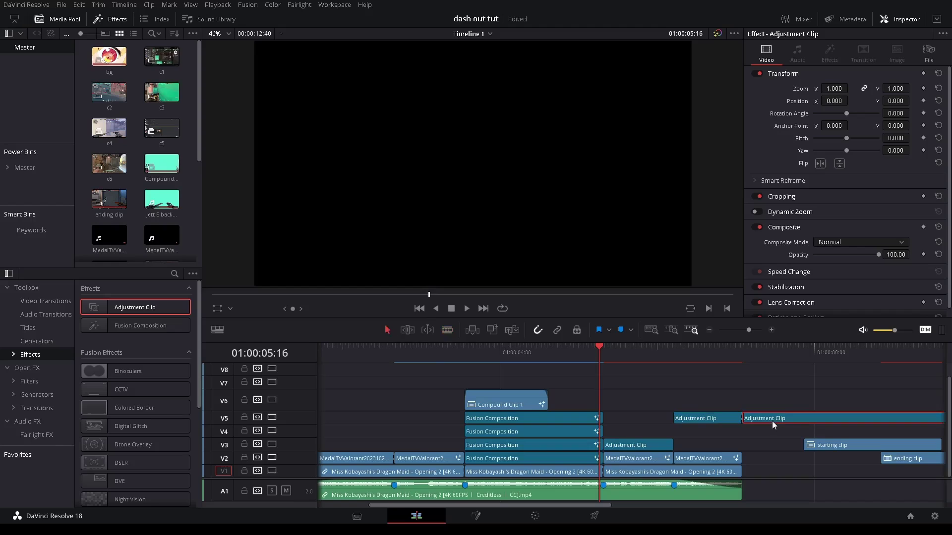
{"action": "key", "text": "BackSpace"}
{"action": "left_click_drag", "start_coordinate": [704, 418], "coordinate": [703, 444]}
- In Fusion, add a Transform to the first adjustment clip after the compositions and keyframe Size from 1.0 at frame 0 to 1.5 at frame 53
{"action": "mouse_move", "coordinate": [586, 354]}
{"action": "left_mouse_down"}
{"action": "mouse_move", "coordinate": [554, 356]}
{"action": "mouse_move", "coordinate": [579, 361]}
{"action": "mouse_move", "coordinate": [621, 403]}
{"action": "left_mouse_up"}
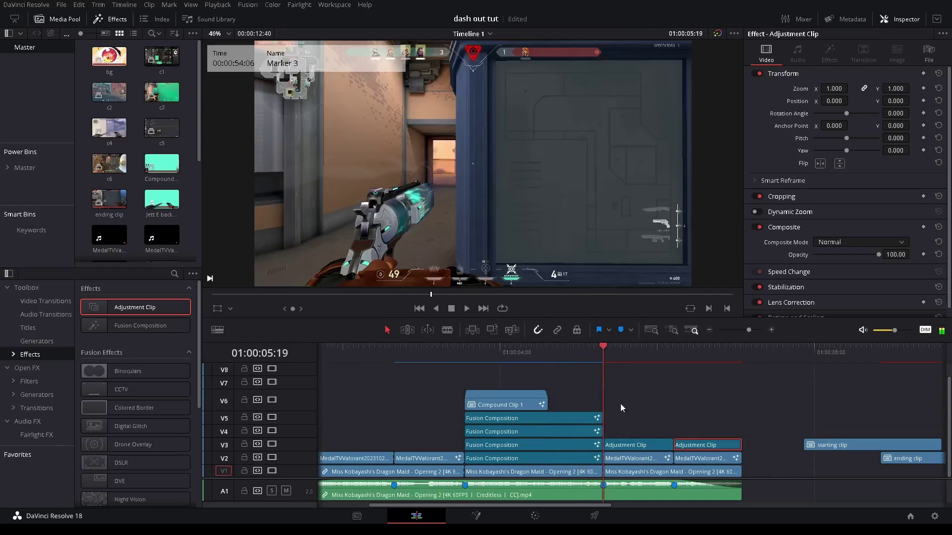
{"action": "key", "text": "shift+5"}
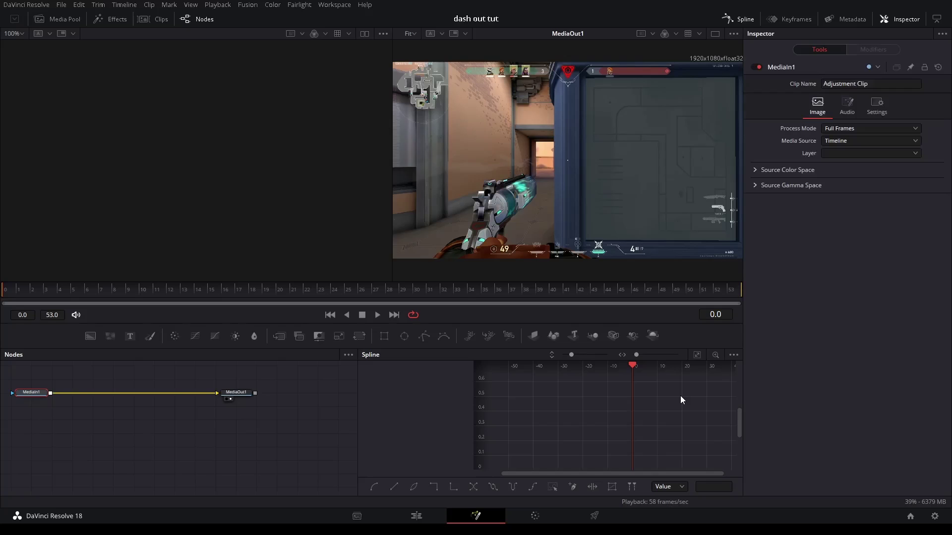
{"action": "type", "text": "ran"}
{"action": "key", "text": "Return"}
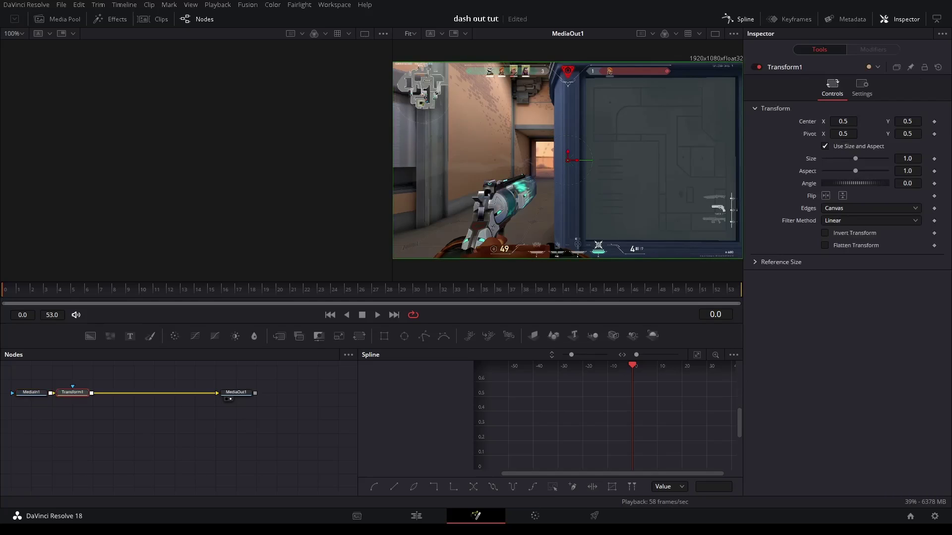
{"action": "left_click", "coordinate": [934, 159]}
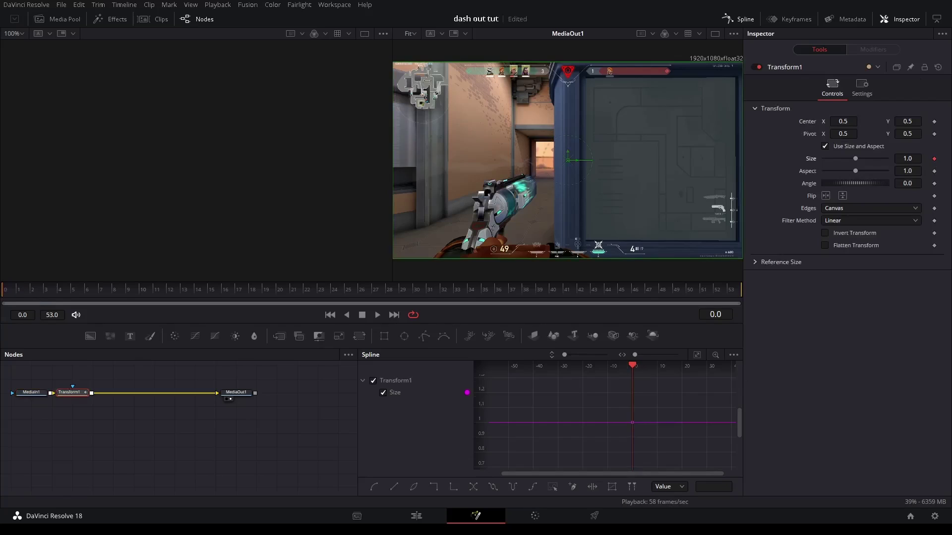
{"action": "key", "text": "End"}
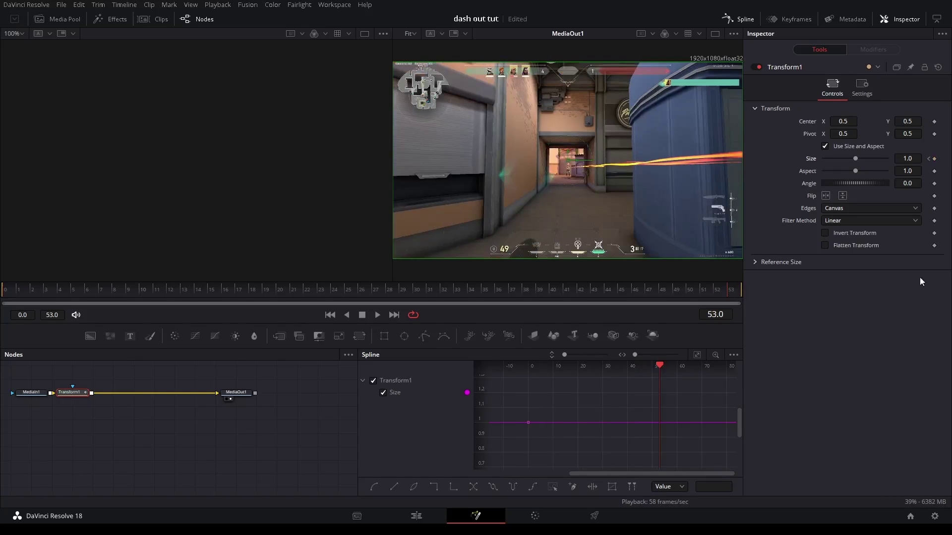
{"action": "left_click", "coordinate": [916, 159]}
{"action": "type", "text": "1.5"}
{"action": "key", "text": "Tab"}
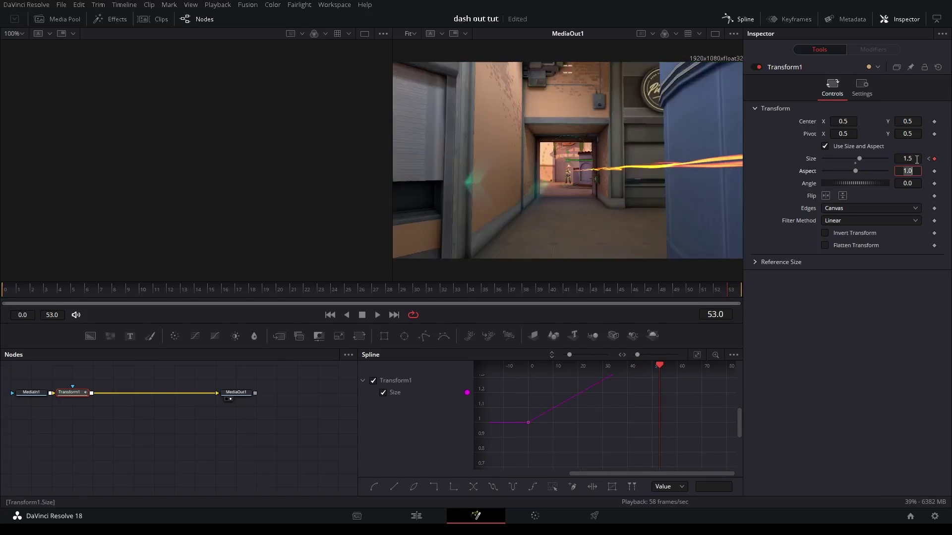
- Smooth Transform1's Size curve into a steep start with a long ease-out and preview the zoom-in
{"action": "left_click", "coordinate": [697, 354]}
{"action": "key", "text": "ctrl+a"}
{"action": "key", "text": "s"}
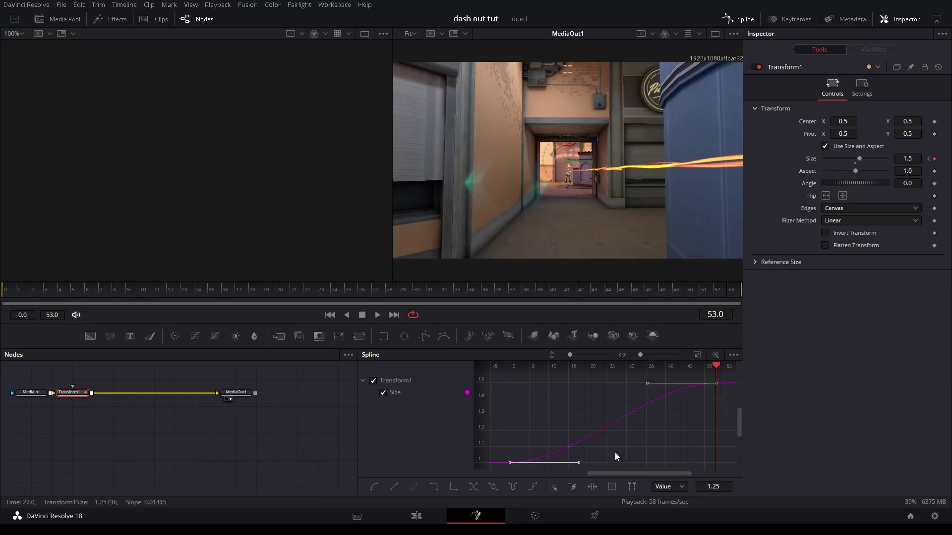
{"action": "left_click_drag", "start_coordinate": [576, 464], "coordinate": [529, 399]}
{"action": "key", "text": "ctrl+a"}
{"action": "left_click_drag", "start_coordinate": [645, 385], "coordinate": [570, 385]}
{"action": "key", "text": "space"}
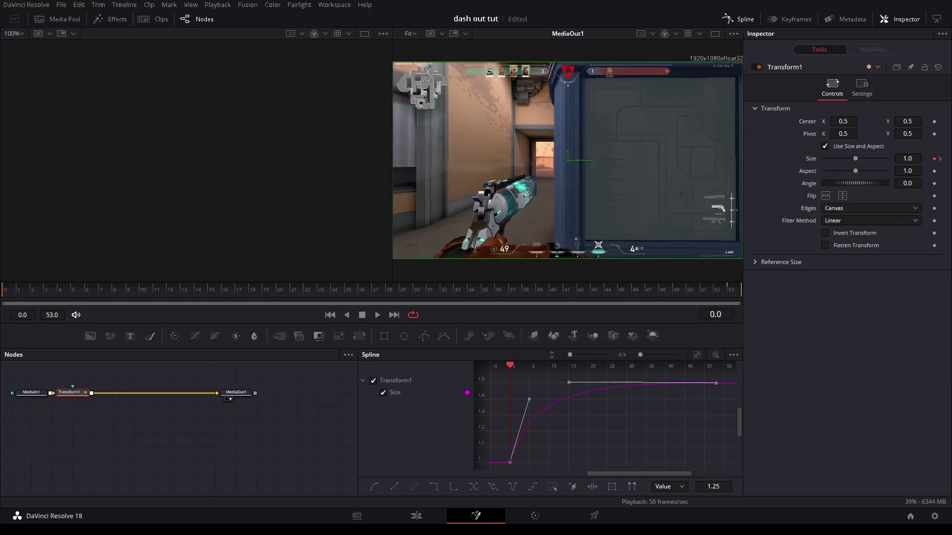
- Turn on motion blur for the zoom-in Transform1 and return to the edit timeline
{"action": "left_click", "coordinate": [868, 95]}
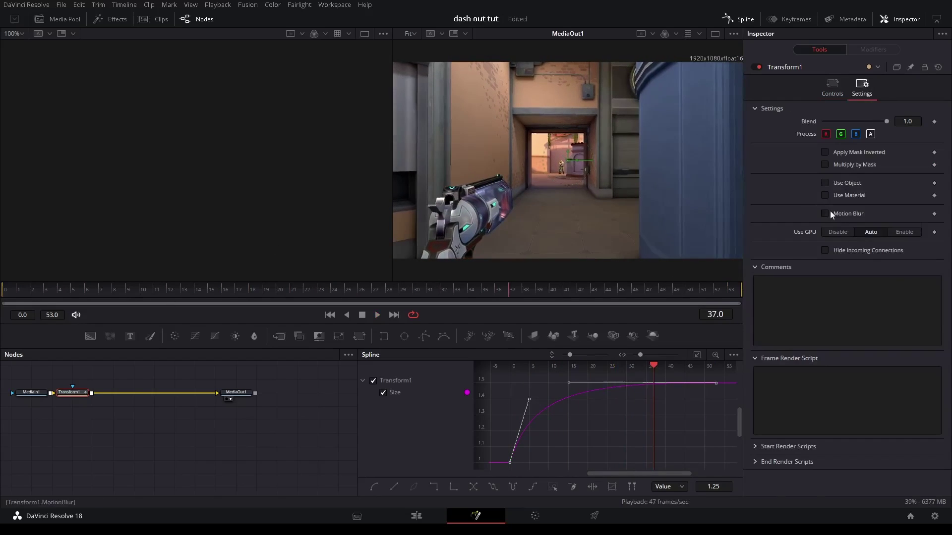
{"action": "left_click", "coordinate": [825, 220]}
{"action": "left_click", "coordinate": [416, 516]}
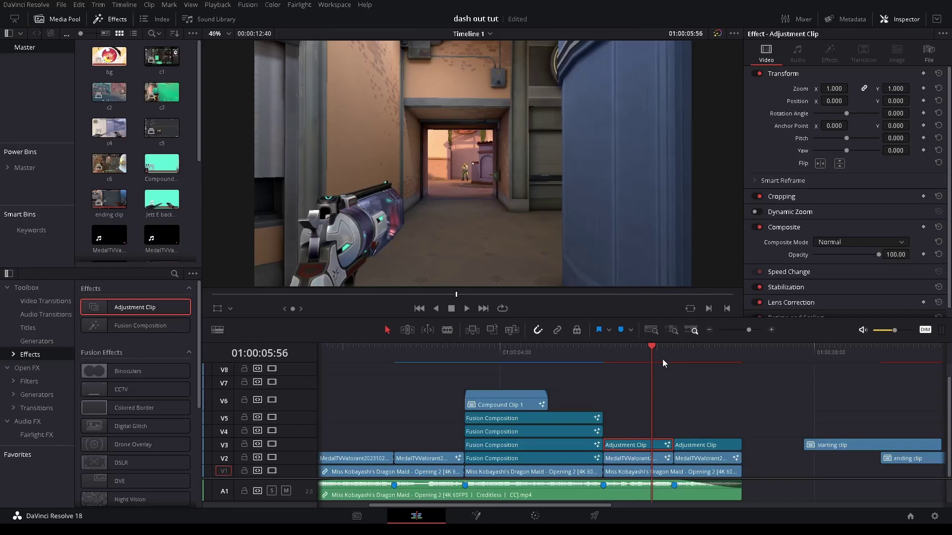
- In Fusion, give the last adjustment clip a Transform with Size keyframed from 1.5 at frame 36 to 1.0 at frame 87
{"action": "left_click", "coordinate": [673, 366]}
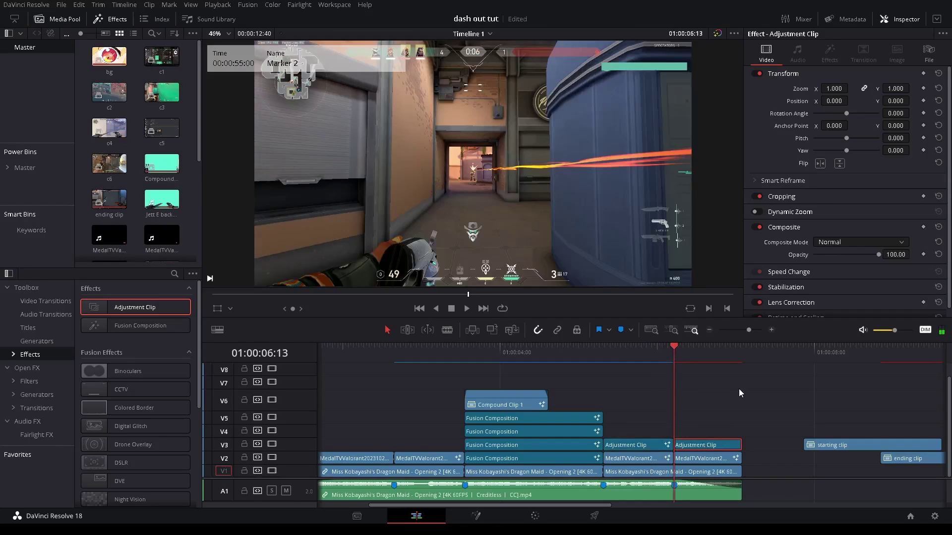
{"action": "key", "text": "shift+5"}
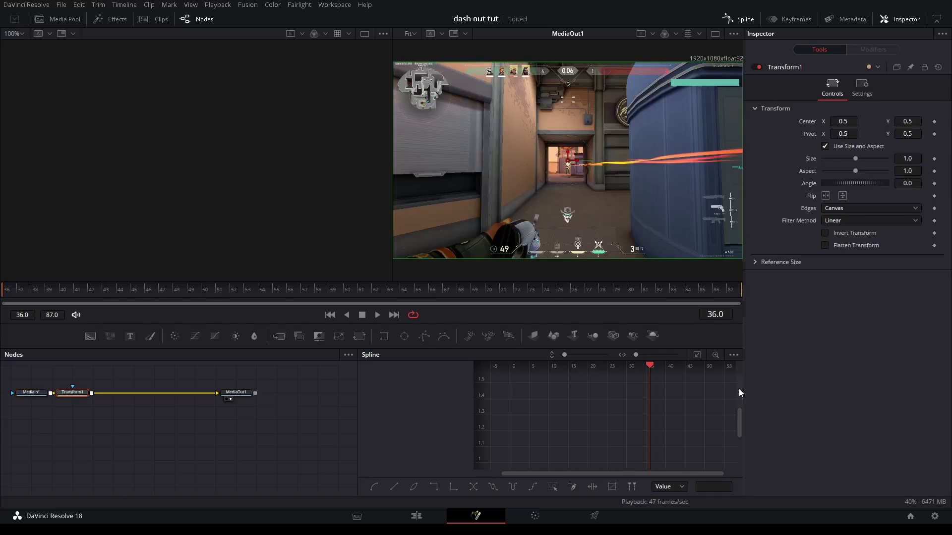
{"action": "left_click", "coordinate": [920, 157]}
{"action": "type", "text": "1.5"}
{"action": "key", "text": "Tab"}
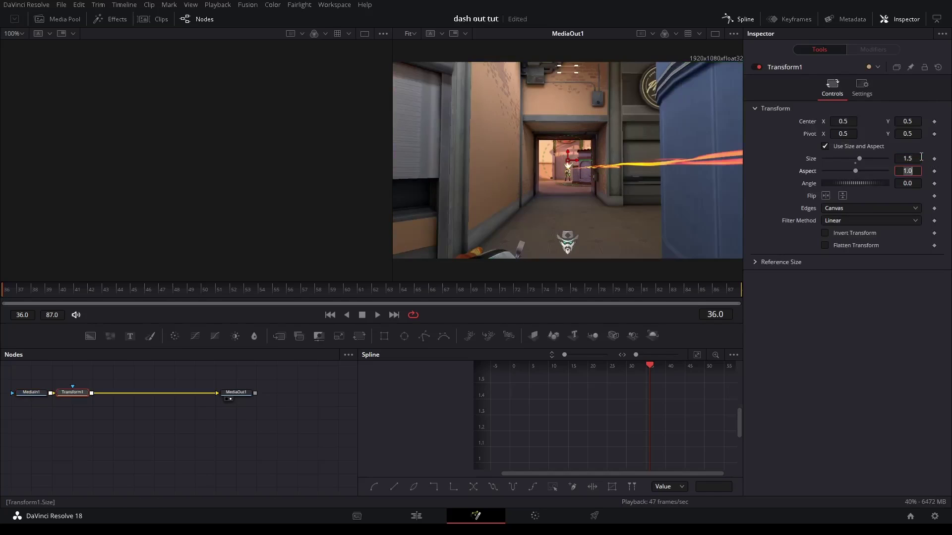
{"action": "left_click", "coordinate": [934, 160]}
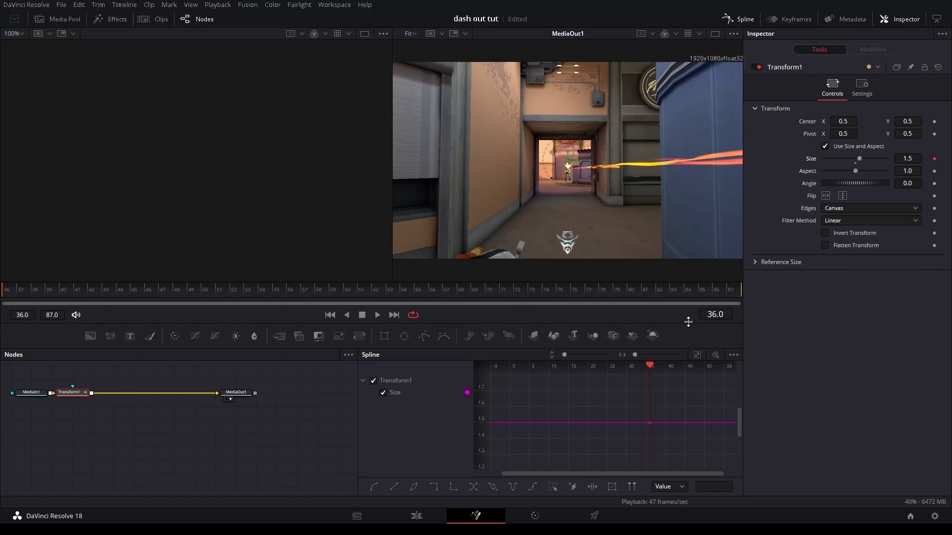
{"action": "key", "text": "End"}
{"action": "type", "text": "1"}
{"action": "key", "text": "Tab"}
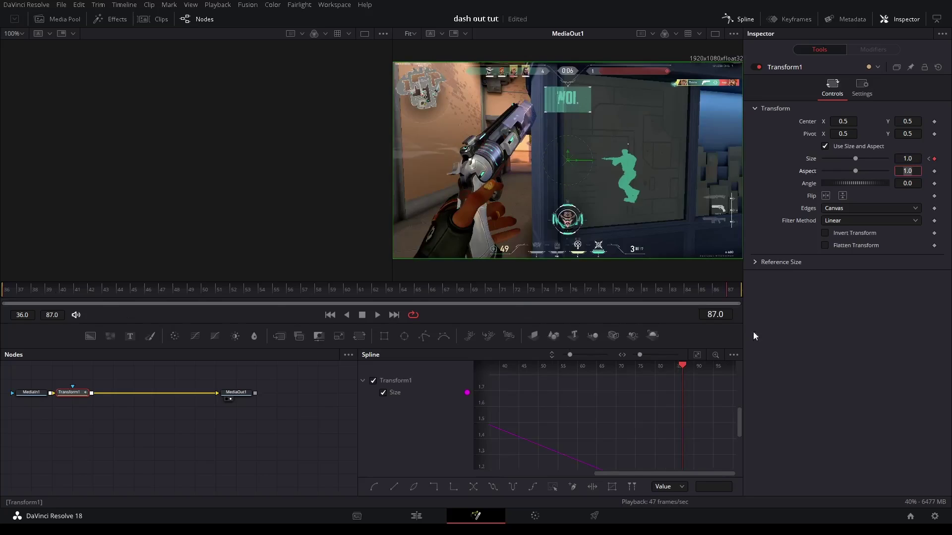
- Shape the zoom-out's Size curve to fall steeply and ease out, and turn on motion blur with quality 4 and shutter angle 280
{"action": "left_click", "coordinate": [697, 355]}
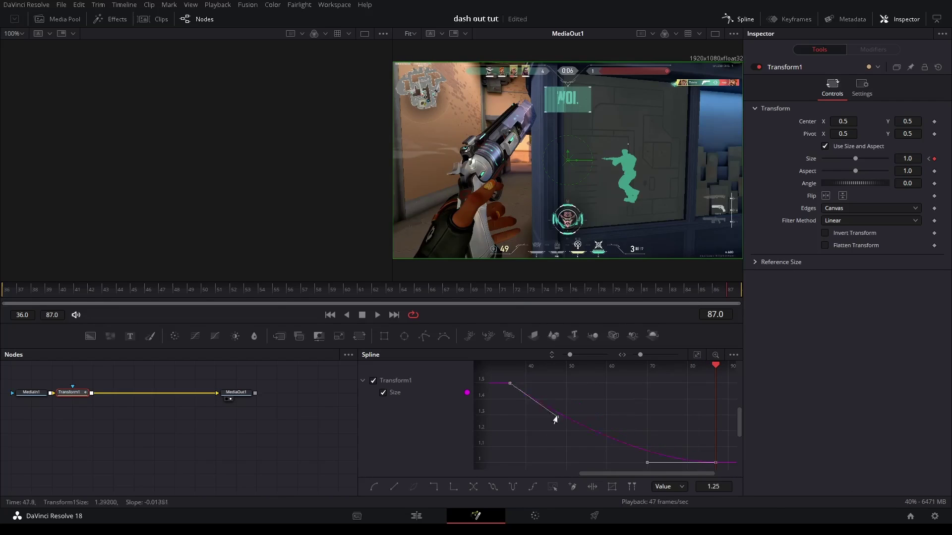
{"action": "left_click_drag", "start_coordinate": [643, 464], "coordinate": [566, 462]}
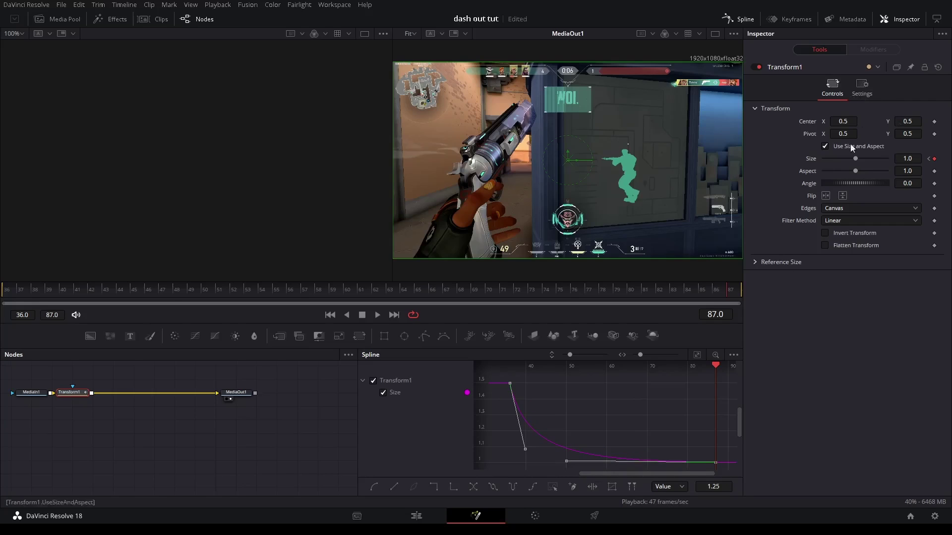
{"action": "left_click", "coordinate": [862, 93]}
{"action": "left_click", "coordinate": [866, 213]}
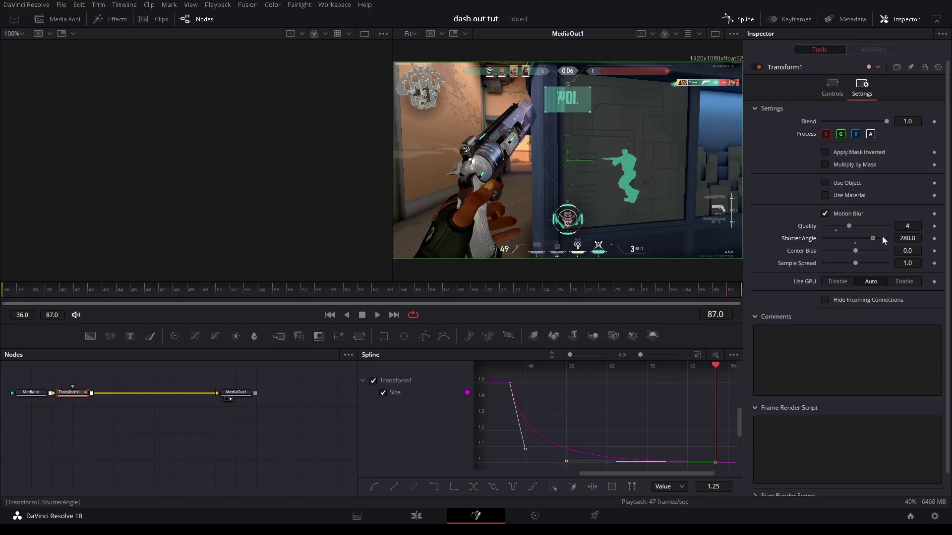
- Return to the edit timeline and play back the two zooms after the stacked compositions
{"action": "left_click", "coordinate": [416, 516]}
{"action": "left_click", "coordinate": [605, 360]}
{"action": "key", "text": "space"}
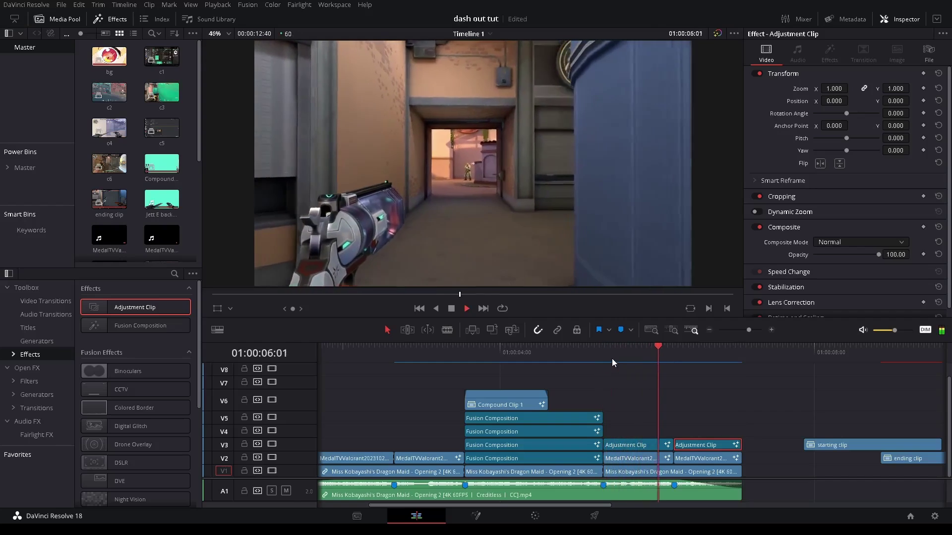
{"action": "left_click", "coordinate": [576, 355]}
{"action": "left_click", "coordinate": [580, 353]}
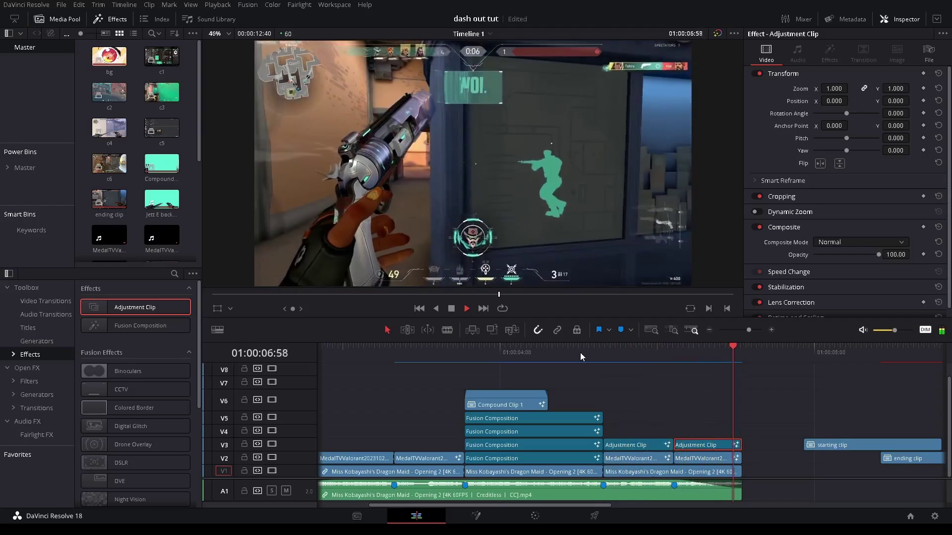
- Add an adjustment clip cut to the length of the V2 clip just before the compositions and place it above that clip on V3
{"action": "key", "text": "Home"}
{"action": "left_click_drag", "start_coordinate": [147, 307], "coordinate": [485, 379]}
{"action": "left_click", "coordinate": [447, 331]}
{"action": "left_click", "coordinate": [550, 369]}
{"action": "left_click", "coordinate": [585, 369]}
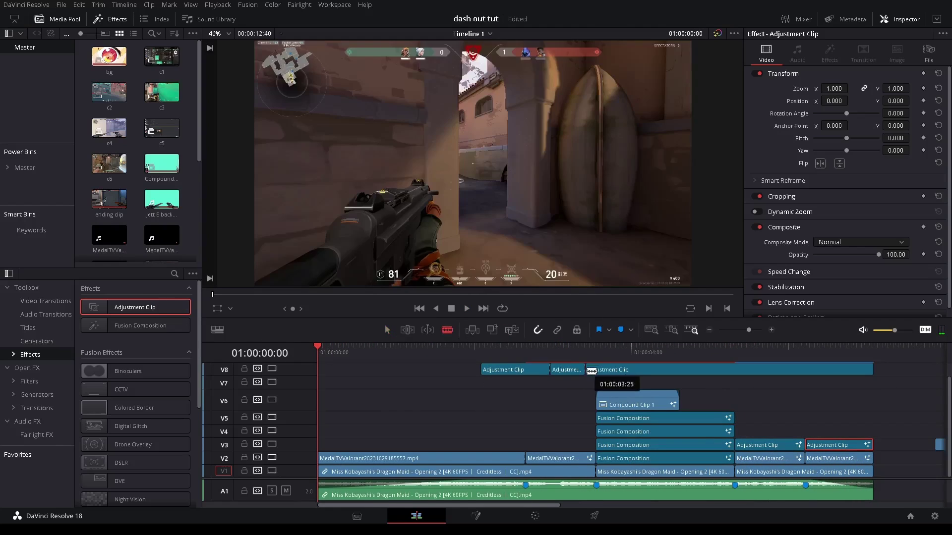
{"action": "left_click", "coordinate": [387, 330]}
{"action": "left_click_drag", "start_coordinate": [561, 392], "coordinate": [586, 370]}
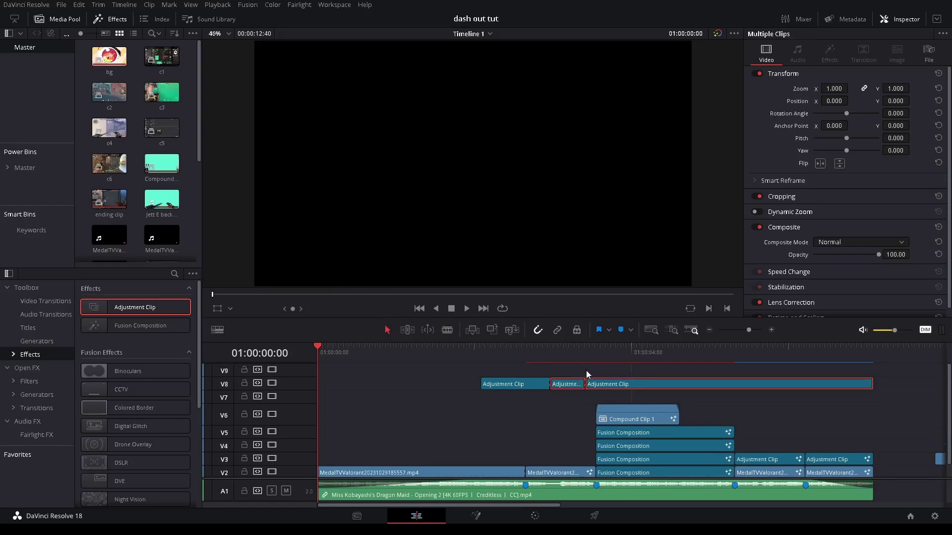
{"action": "key", "text": "Delete"}
{"action": "left_click_drag", "start_coordinate": [515, 385], "coordinate": [527, 458]}
- In Fusion, give the new adjustment clip a Transform with Size keyframed from 1.0 at frame -1 to 1.5 at frame 52
{"action": "left_click", "coordinate": [526, 351]}
{"action": "left_click", "coordinate": [546, 448]}
{"action": "left_click", "coordinate": [547, 459]}
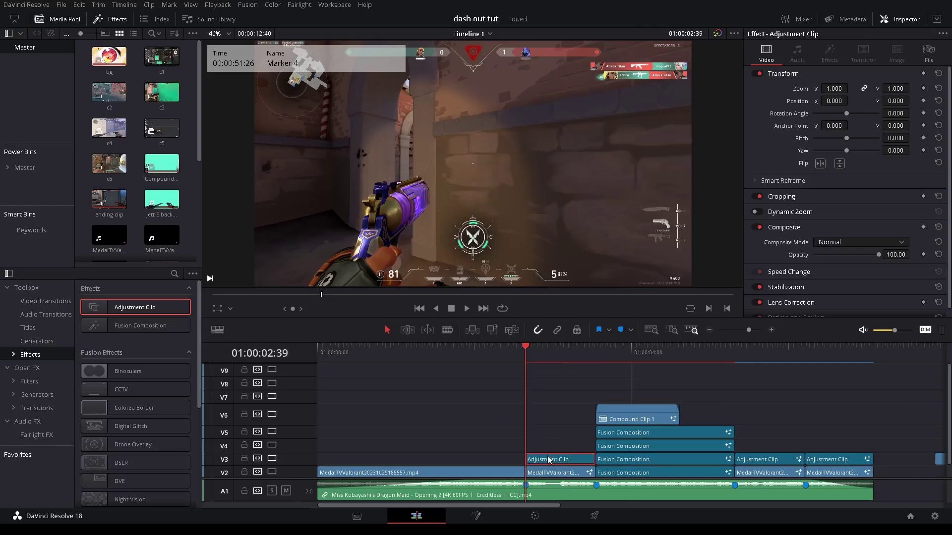
{"action": "key", "text": "shift+5"}
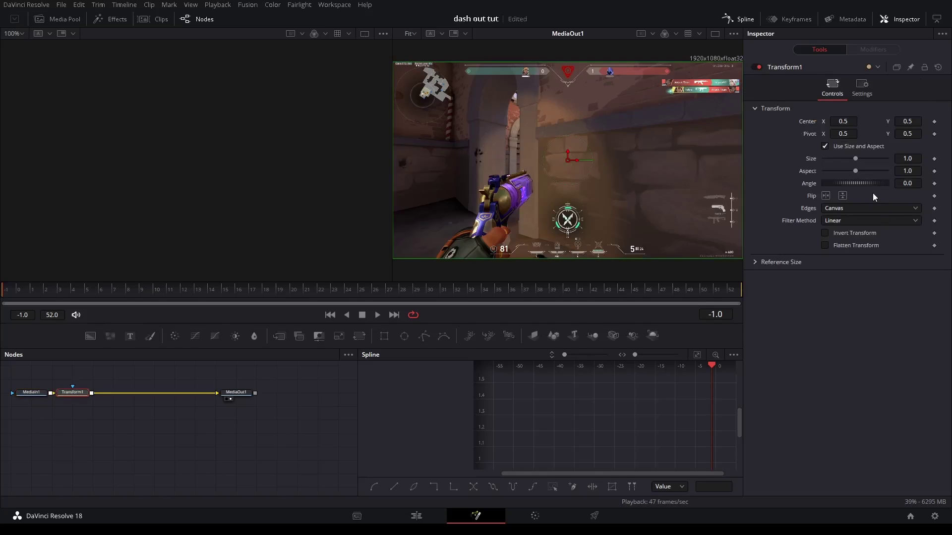
{"action": "left_click", "coordinate": [935, 159]}
{"action": "key", "text": "End"}
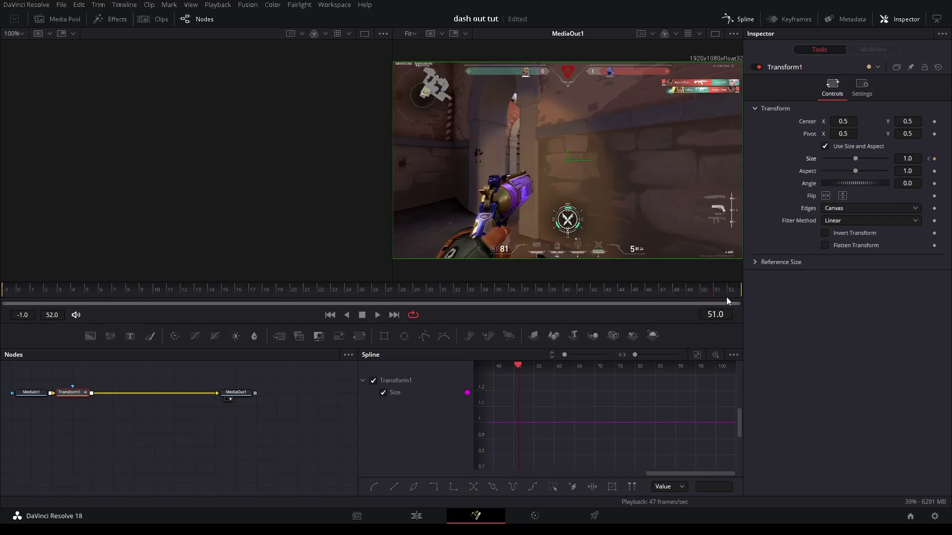
{"action": "type", "text": "1.5"}
{"action": "key", "text": "Tab"}
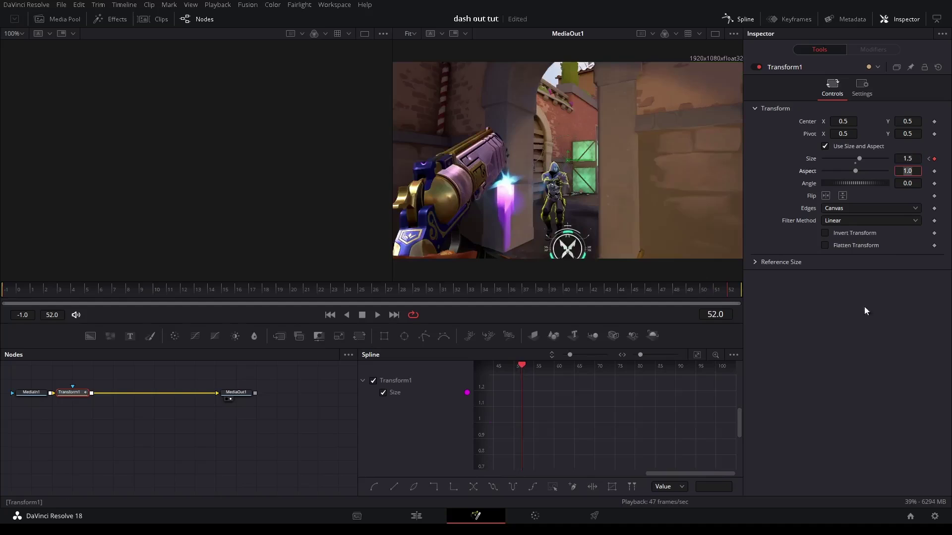
- Shape this Transform's Size curve to rise steeply and ease out over the clip, and preview the zoom
{"action": "left_click", "coordinate": [697, 354]}
{"action": "left_click_drag", "start_coordinate": [718, 375], "coordinate": [498, 466]}
{"action": "key", "text": "f"}
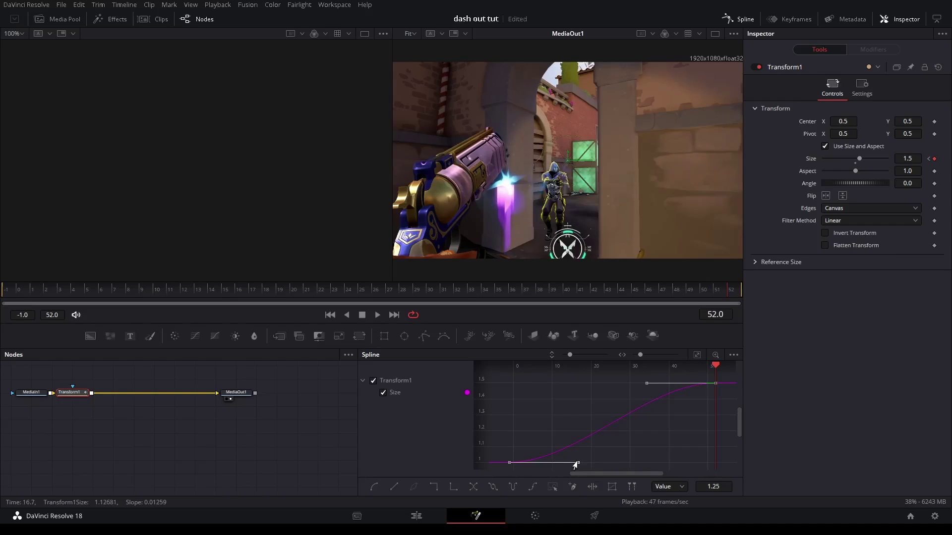
{"action": "left_click_drag", "start_coordinate": [576, 463], "coordinate": [533, 404]}
{"action": "key", "text": "space"}
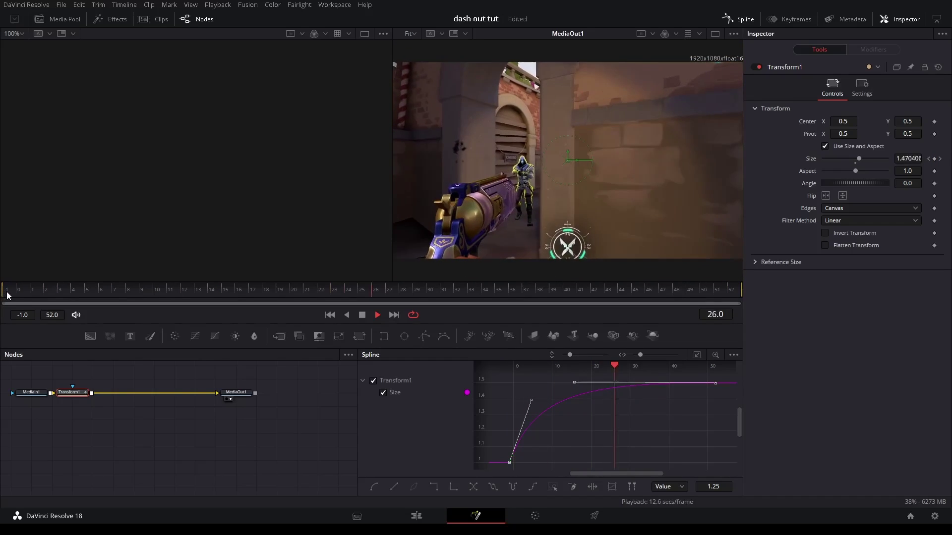
{"action": "key", "text": "space"}
- Turn on motion blur for the pre-transition clip's Transform1 and go back to the edit timeline
{"action": "left_click", "coordinate": [861, 86]}
{"action": "left_click", "coordinate": [836, 211]}
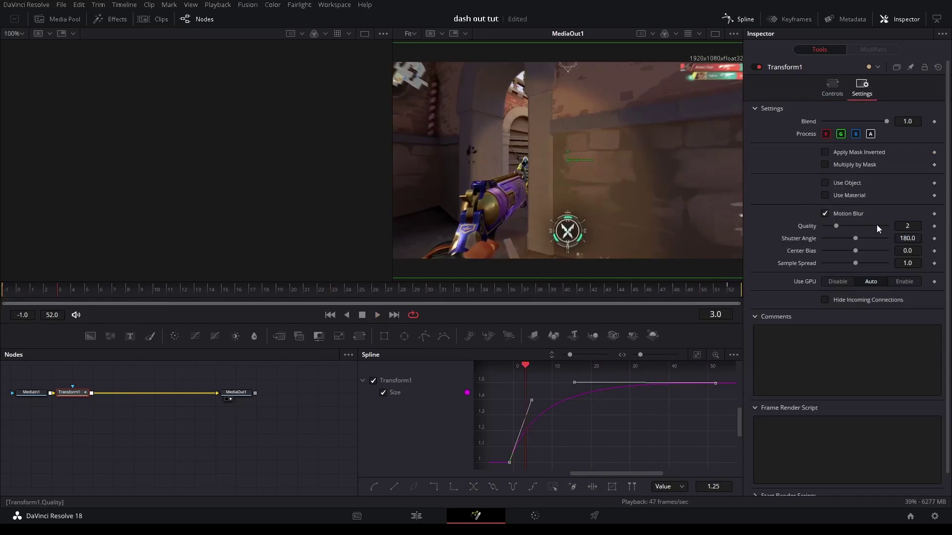
{"action": "left_click", "coordinate": [416, 515]}
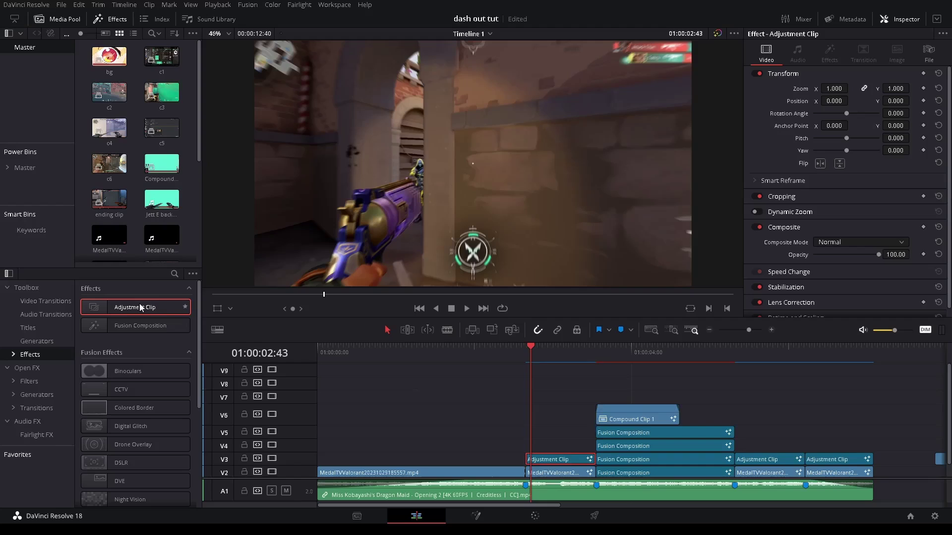
- Place an adjustment clip on V7 above Compound Clip 1, starting at Marker 1 and cut to the length of the Fusion compositions
{"action": "left_click_drag", "start_coordinate": [140, 308], "coordinate": [596, 396]}
{"action": "left_click", "coordinate": [620, 351]}
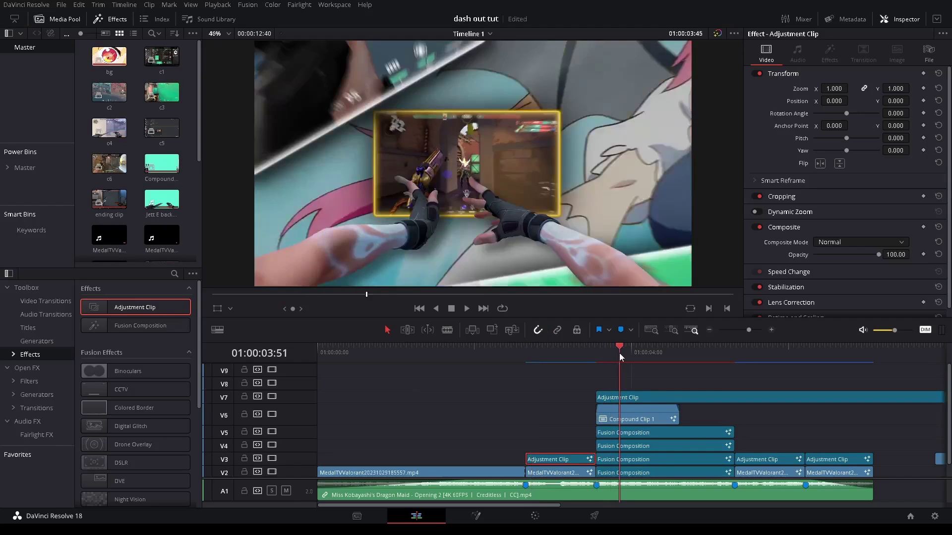
{"action": "left_click_drag", "start_coordinate": [620, 354], "coordinate": [597, 356]}
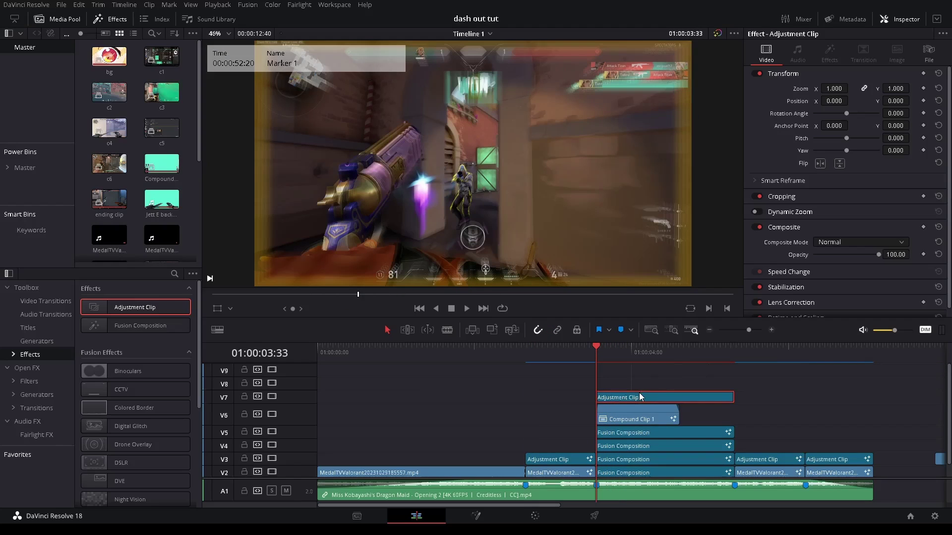
- In Fusion, give the V7 adjustment clip a Transform with Size keyframed from 1.5 at frame 0 to 1.0 at frame 105
{"action": "key", "text": "shift+5"}
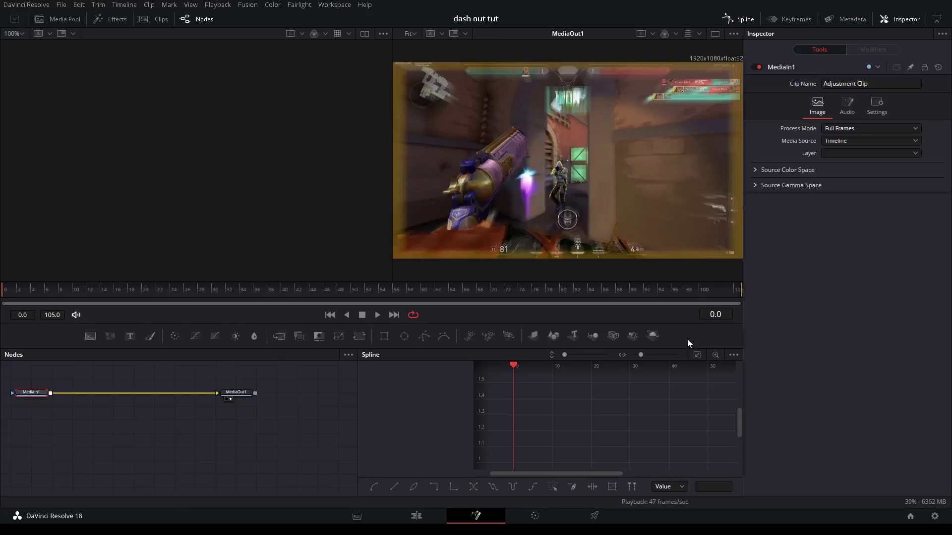
{"action": "key", "text": "ctrl+t"}
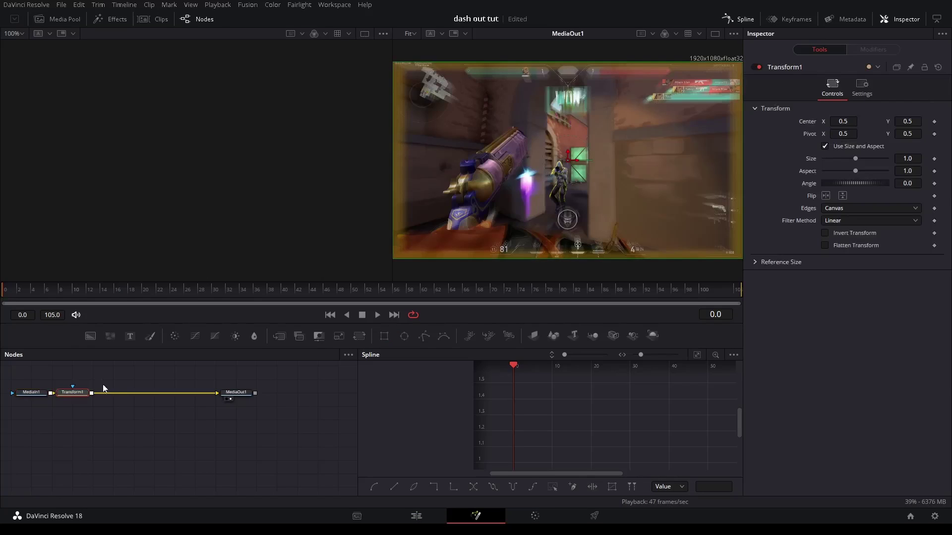
{"action": "left_click_drag", "start_coordinate": [17, 292], "coordinate": [3, 290]}
{"action": "left_click", "coordinate": [901, 158]}
{"action": "type", "text": "1"}
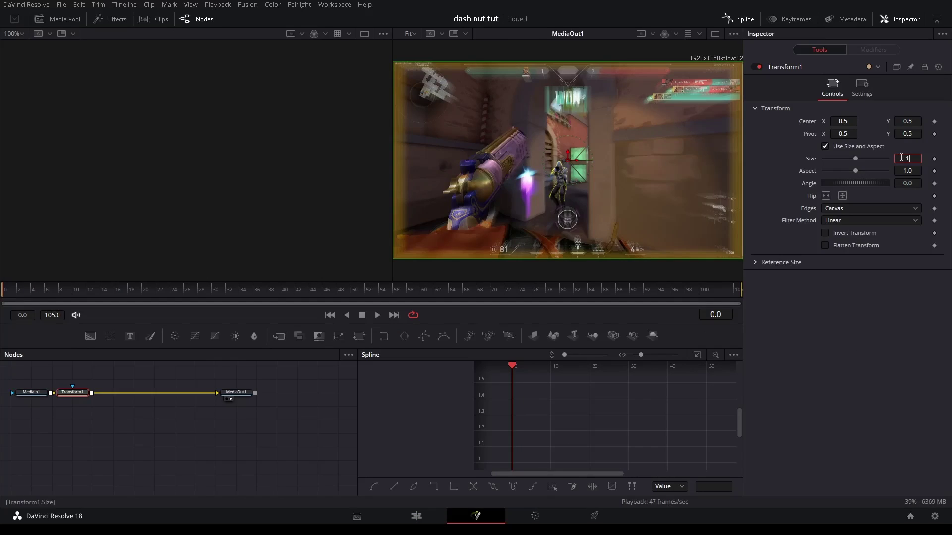
{"action": "type", "text": ".5"}
{"action": "key", "text": "Tab"}
{"action": "left_click", "coordinate": [934, 158]}
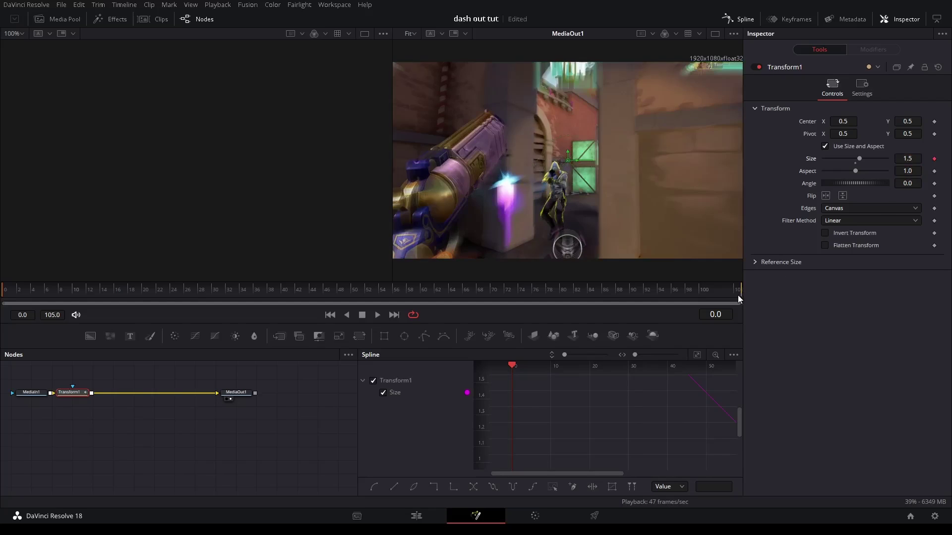
{"action": "left_click", "coordinate": [738, 293]}
{"action": "double_click", "coordinate": [852, 162]}
- Shape the Size curve to drop steeply at the start and ease out long, and preview the zoom-out
{"action": "left_click", "coordinate": [696, 355]}
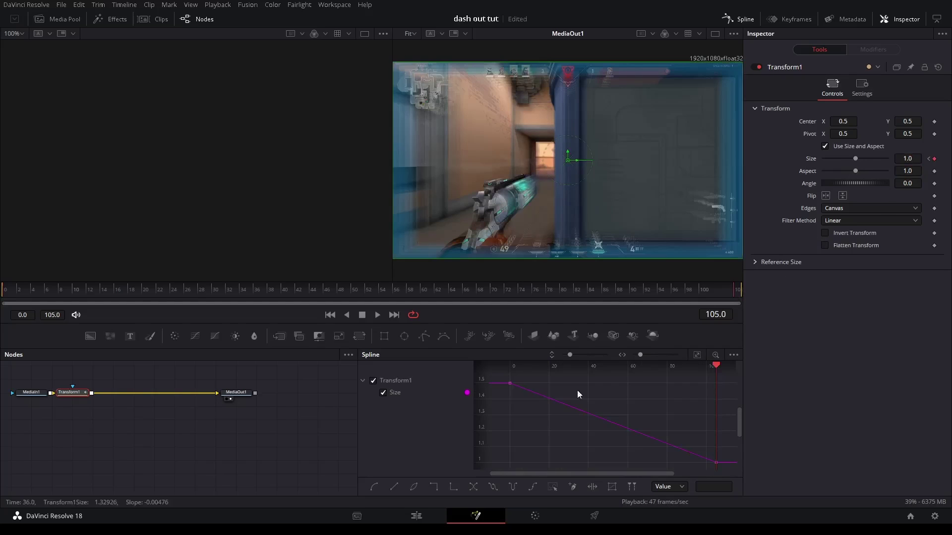
{"action": "left_click_drag", "start_coordinate": [500, 378], "coordinate": [726, 468]}
{"action": "key", "text": "f"}
{"action": "left_click_drag", "start_coordinate": [558, 428], "coordinate": [523, 454]}
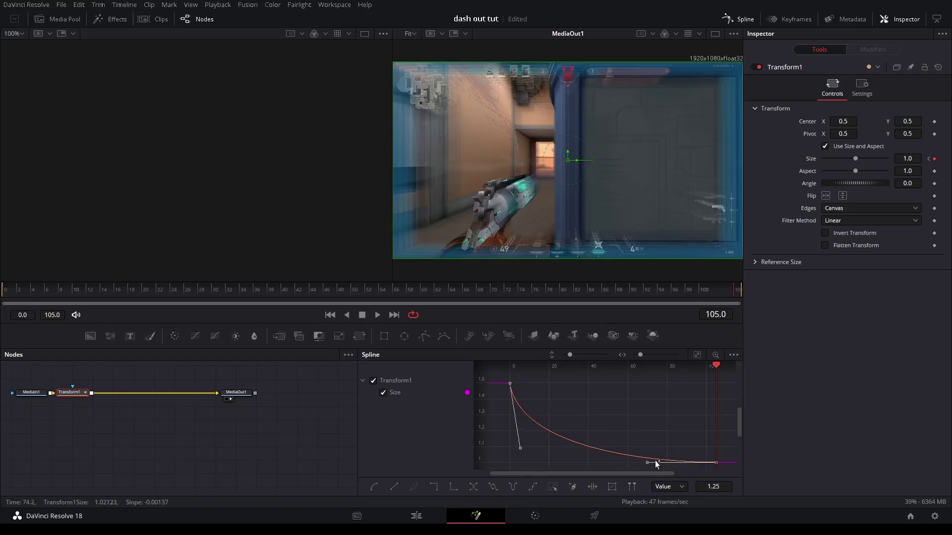
{"action": "left_click_drag", "start_coordinate": [646, 462], "coordinate": [547, 466]}
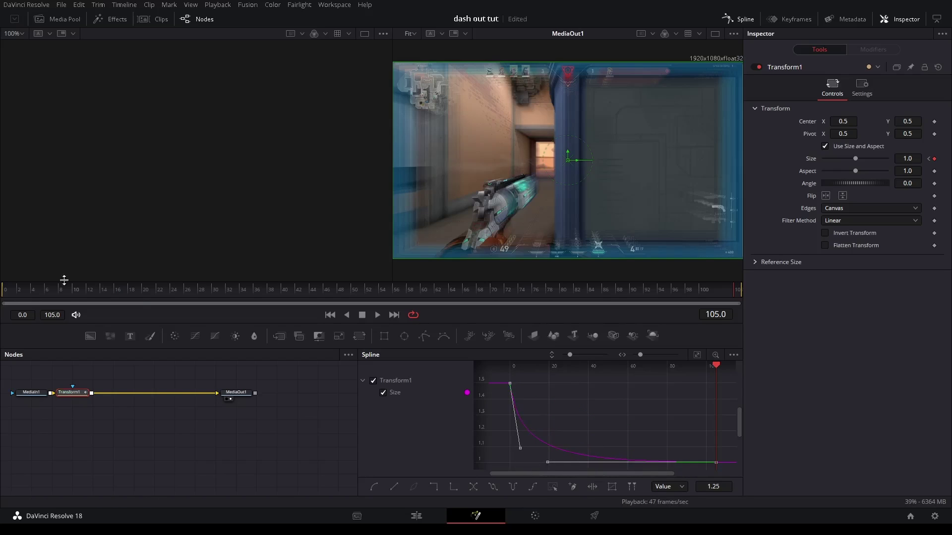
{"action": "left_click", "coordinate": [8, 301]}
{"action": "key", "text": "space"}
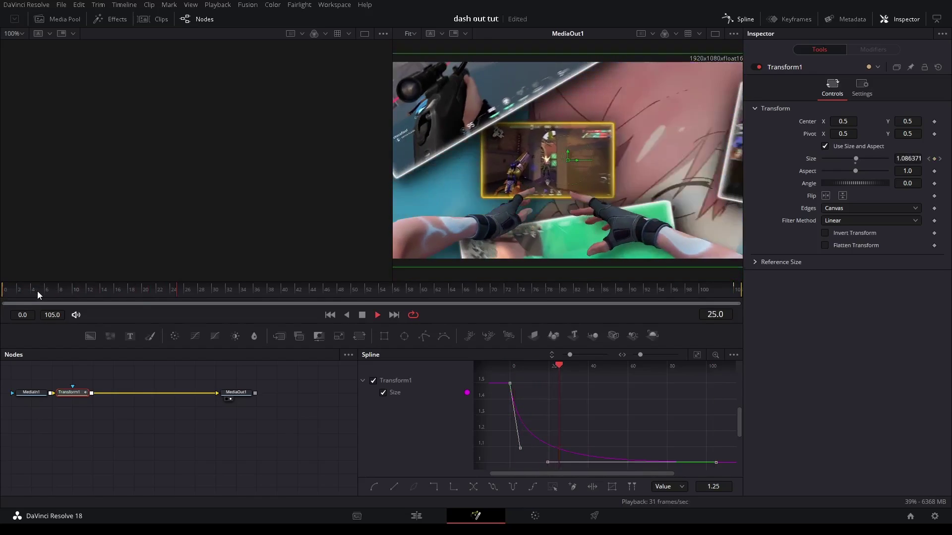
{"action": "key", "text": "space"}
- Turn on motion blur for the V7 adjustment clip's Transform1, and play the edit timeline from Marker 4 to check the transition
{"action": "left_click", "coordinate": [861, 87]}
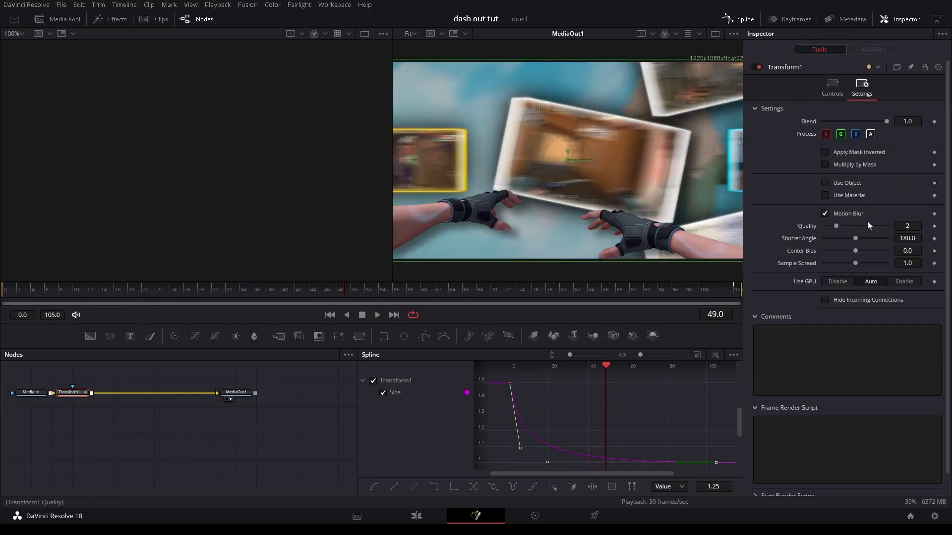
{"action": "left_click", "coordinate": [416, 516]}
{"action": "left_click", "coordinate": [527, 350]}
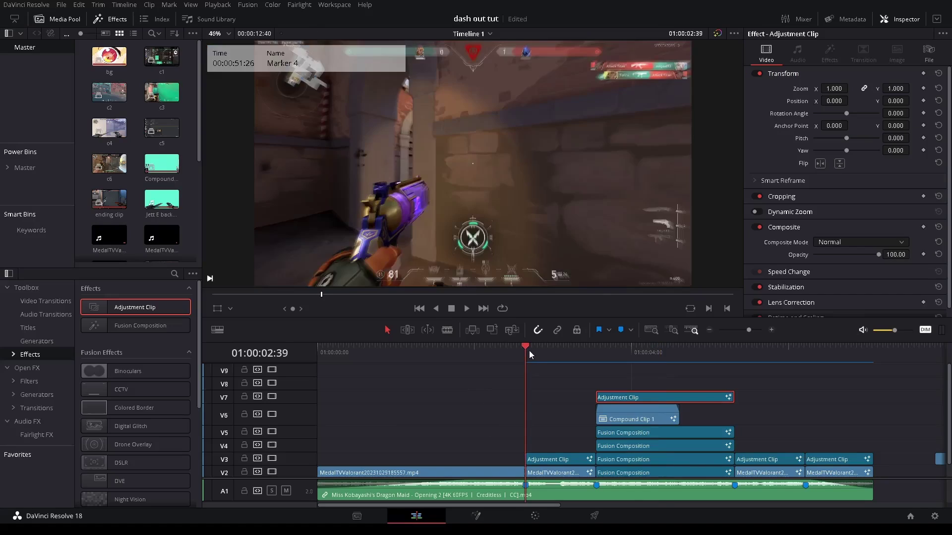
{"action": "key", "text": "space"}
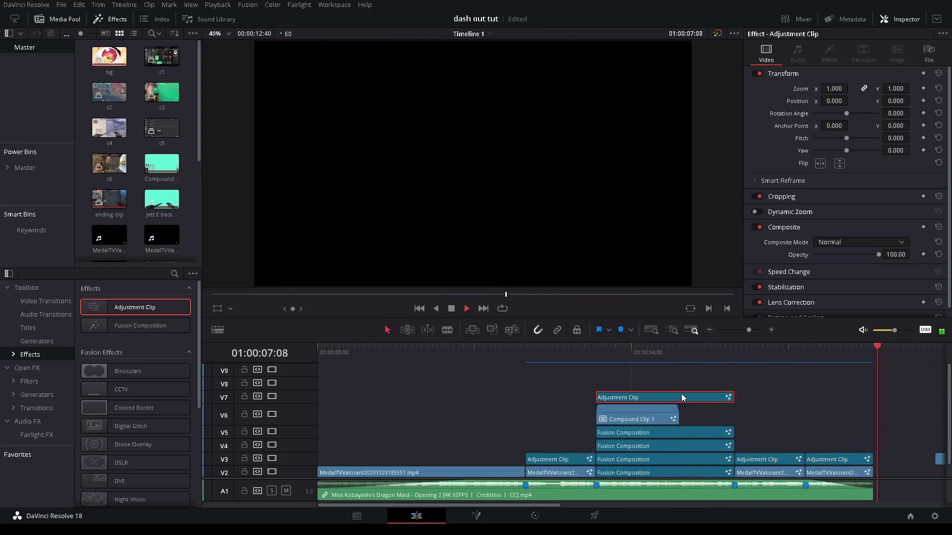
{"action": "left_click", "coordinate": [736, 359]}
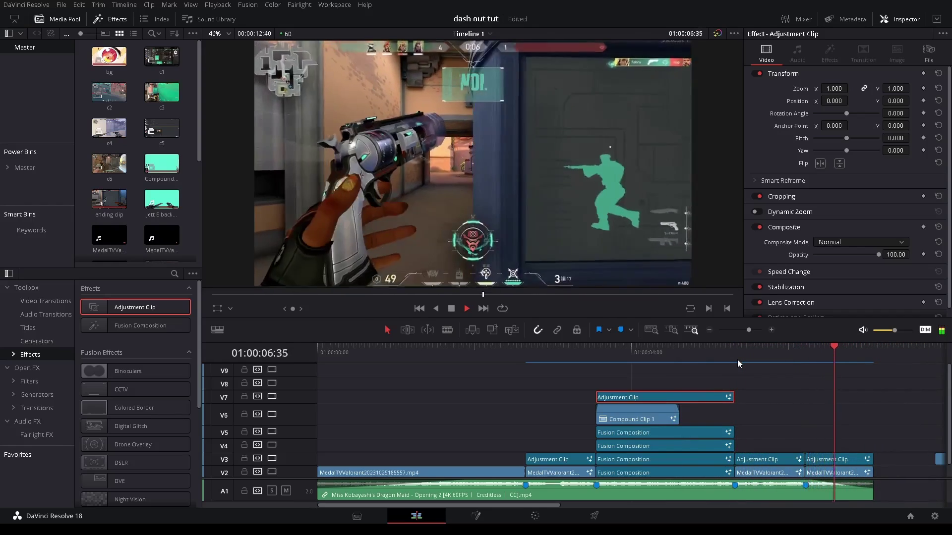
{"action": "key", "text": "space"}
{"action": "left_click", "coordinate": [318, 354]}
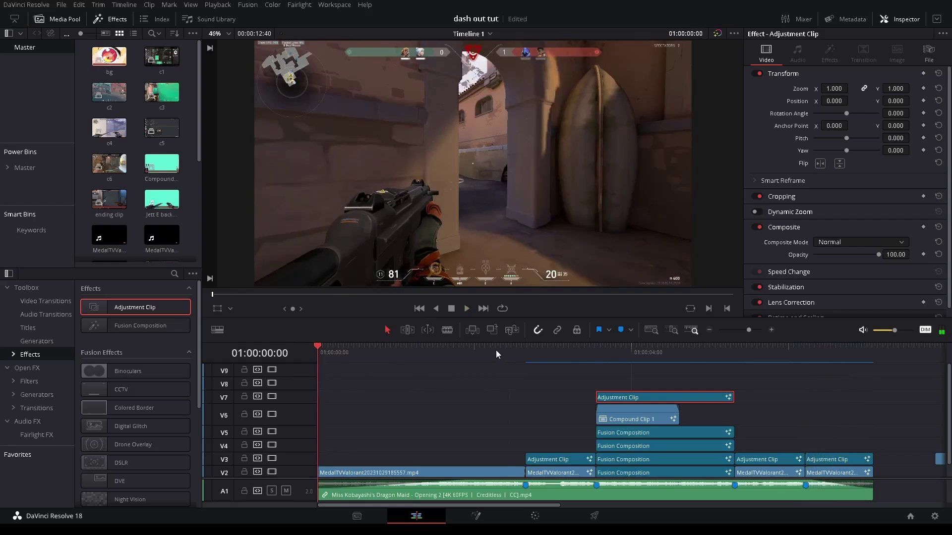
- Move the clips stacked above the V2 background composition up one track to free V3 at Marker 1
{"action": "left_click", "coordinate": [594, 353]}
{"action": "left_click_drag", "start_coordinate": [653, 399], "coordinate": [648, 434]}
{"action": "scroll", "coordinate": [648, 446], "scroll_direction": "down", "scroll_amount": 1}
- Add an adjustment clip cut to the V2 composition's length and place it directly above that composition on V3
{"action": "left_click", "coordinate": [775, 423]}
{"action": "left_click_drag", "start_coordinate": [825, 347], "coordinate": [776, 430]}
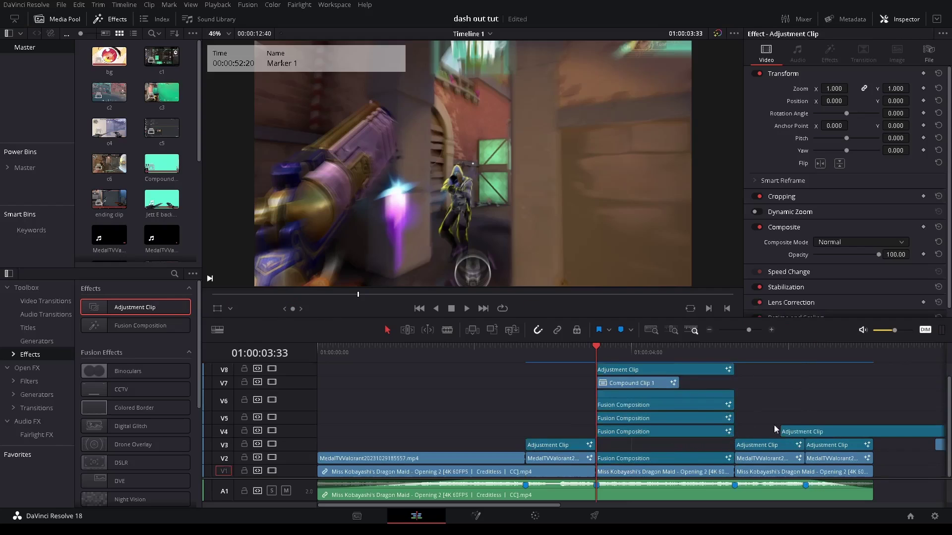
{"action": "left_click", "coordinate": [448, 330]}
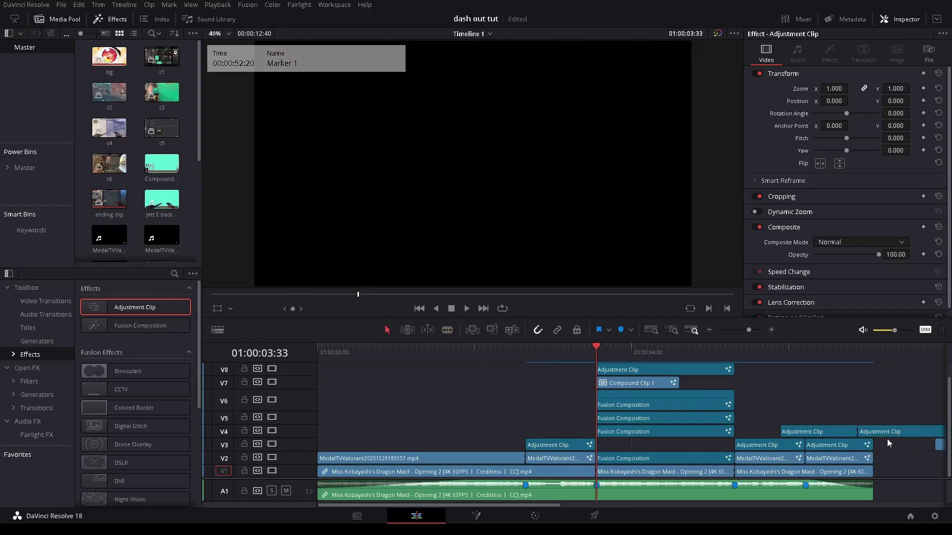
{"action": "key", "text": "BackSpace"}
{"action": "left_click_drag", "start_coordinate": [815, 433], "coordinate": [733, 446]}
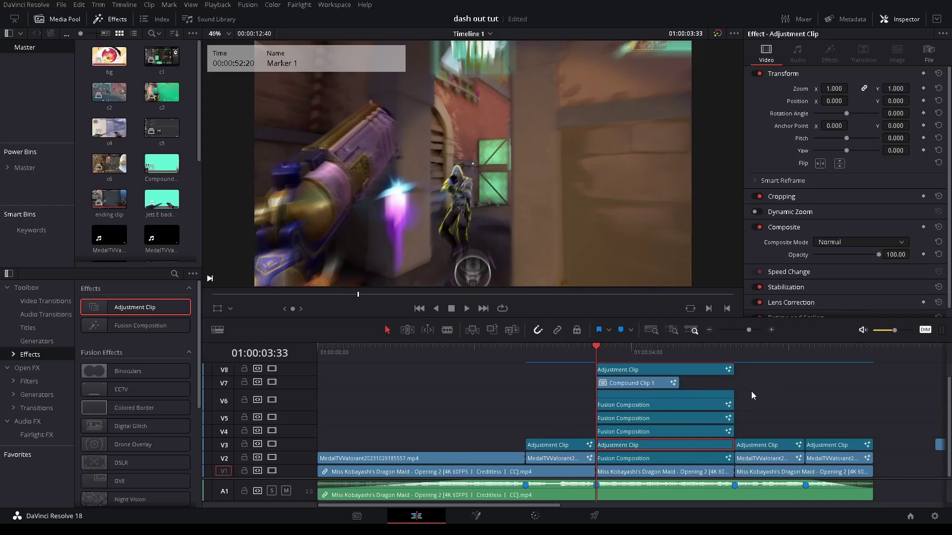
{"action": "key", "text": "shift+5"}
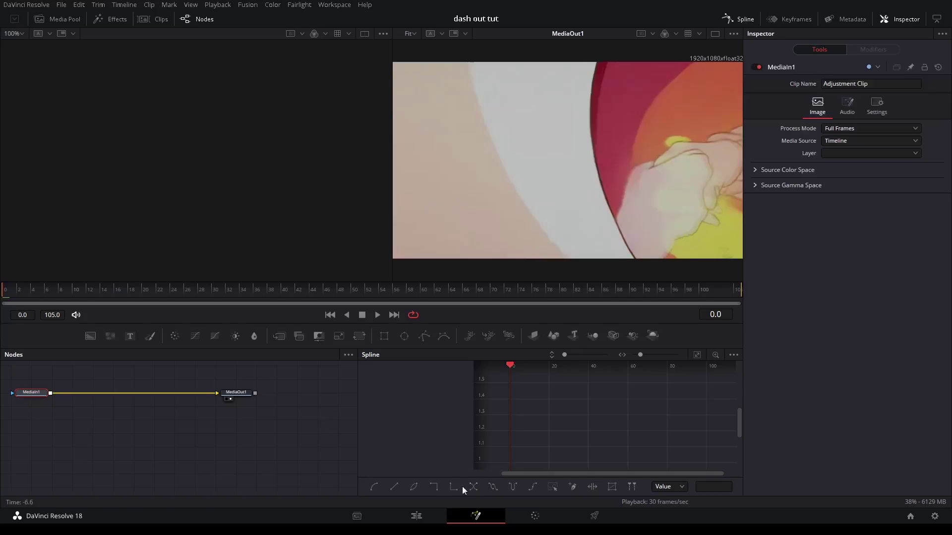
{"action": "left_click", "coordinate": [416, 515]}
{"action": "left_click", "coordinate": [633, 434]}
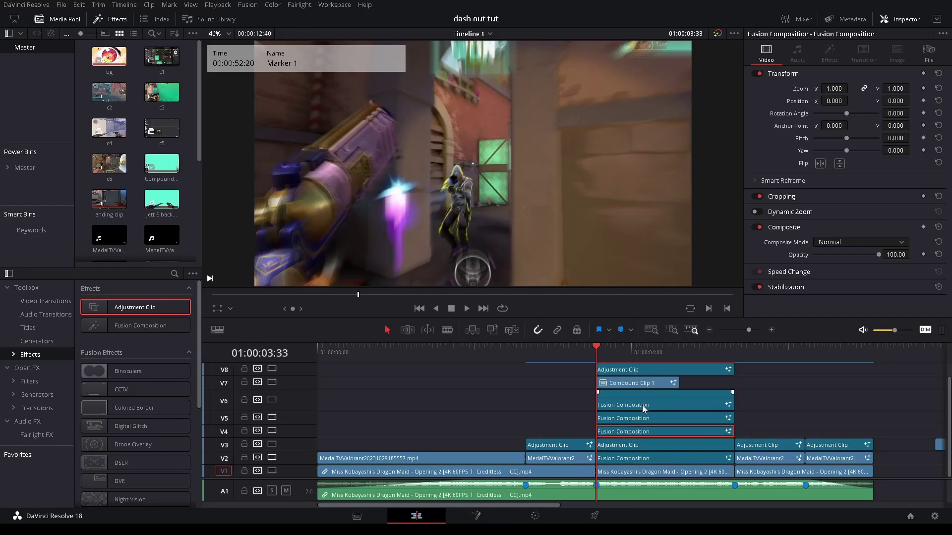
{"action": "left_click", "coordinate": [636, 446]}
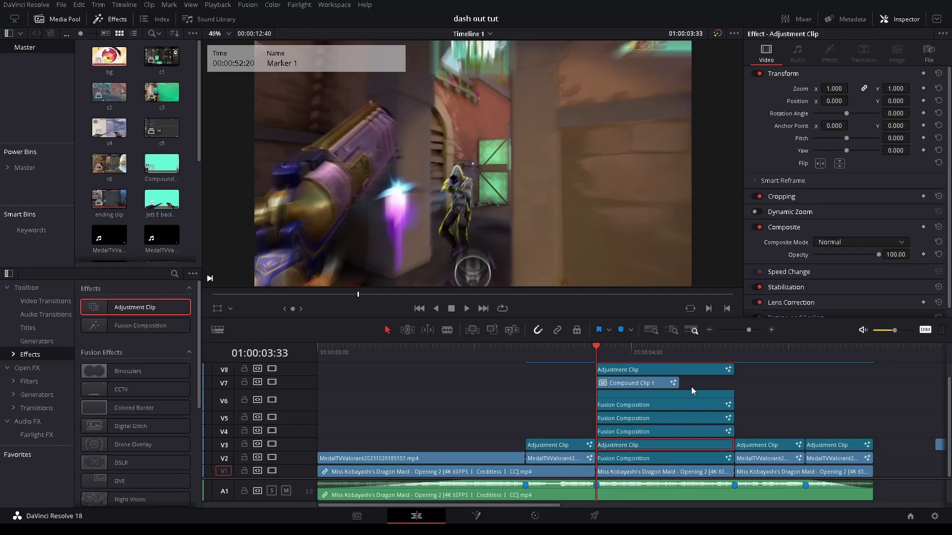
- In Fusion, insert a Displace node into the V3 adjustment clip above the background and feed it with a FastNoise node
{"action": "key", "text": "shift+5"}
{"action": "left_click_drag", "start_coordinate": [136, 428], "coordinate": [146, 445]}
{"action": "key", "text": "shift+space"}
{"action": "type", "text": "dis"}
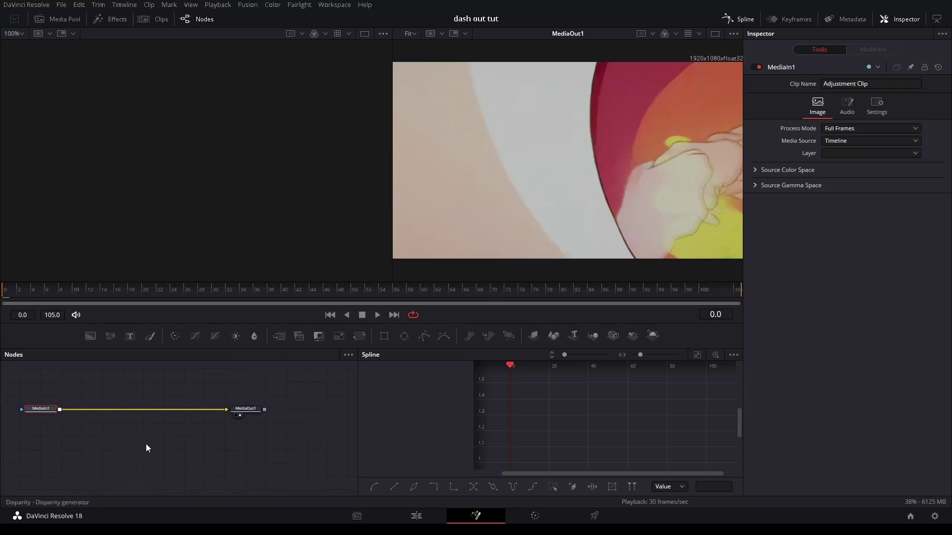
{"action": "key", "text": "Return"}
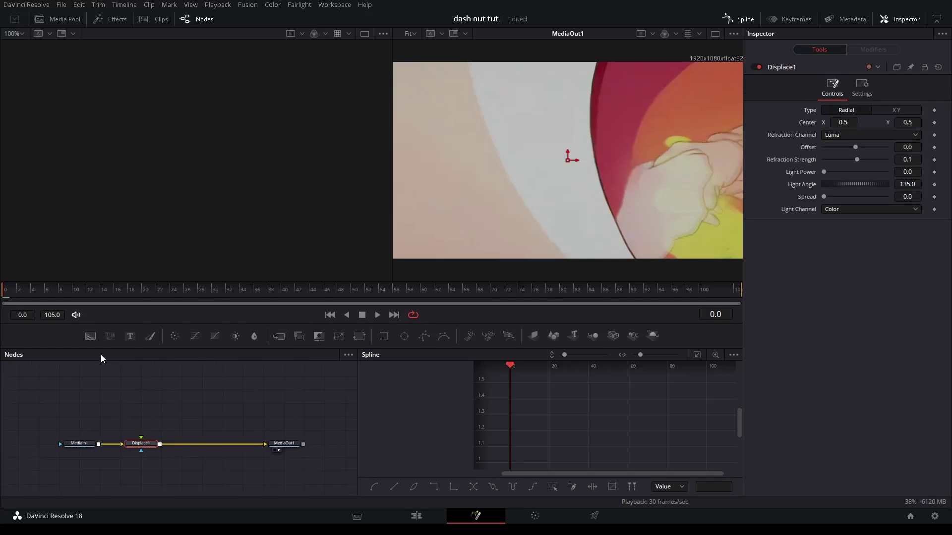
{"action": "left_click_drag", "start_coordinate": [110, 336], "coordinate": [141, 438]}
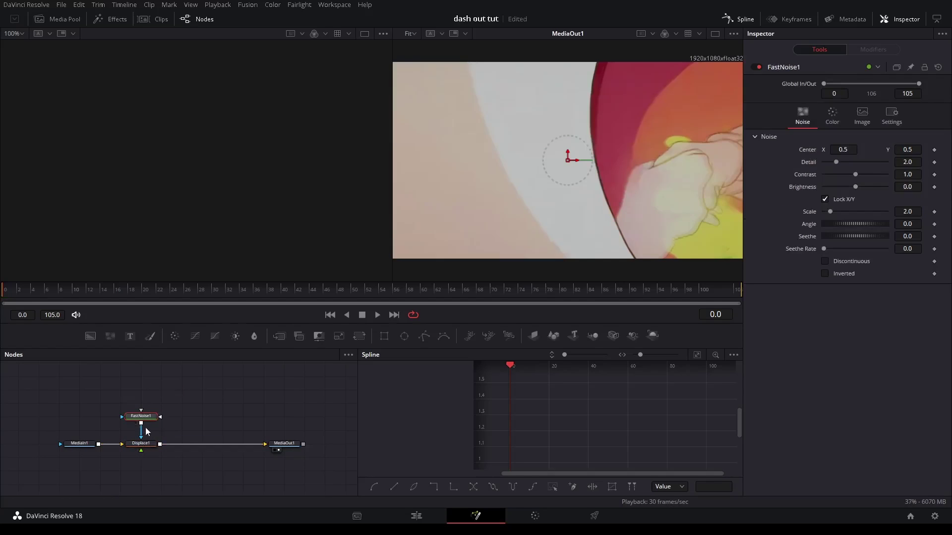
- Set FastNoise1 to Detail 3, Contrast 1.5, Brightness 0.1, Scale 6 and Seethe Rate 0.1, and preview the background distortion
{"action": "left_click", "coordinate": [877, 212]}
{"action": "left_click", "coordinate": [874, 250]}
{"action": "key", "text": "space"}
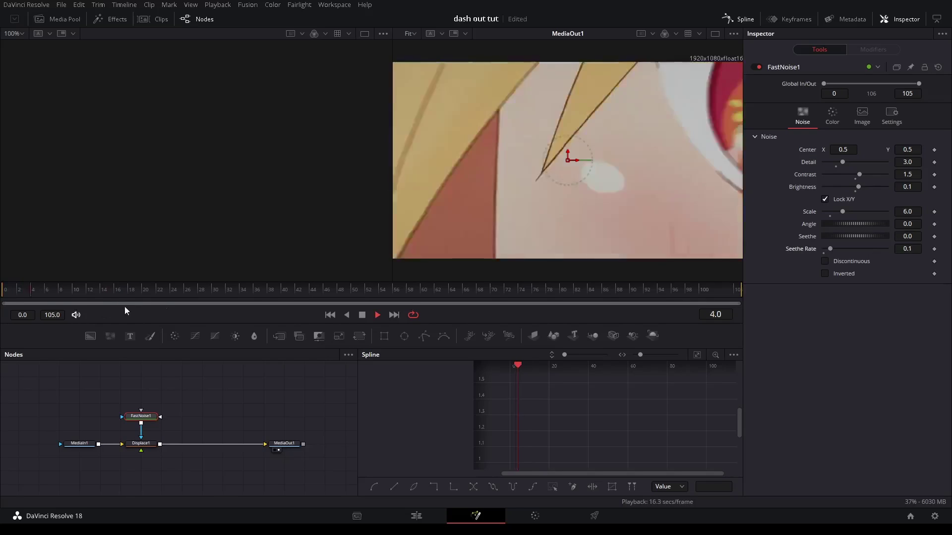
{"action": "scroll", "coordinate": [674, 193], "scroll_direction": "down", "scroll_amount": 3}
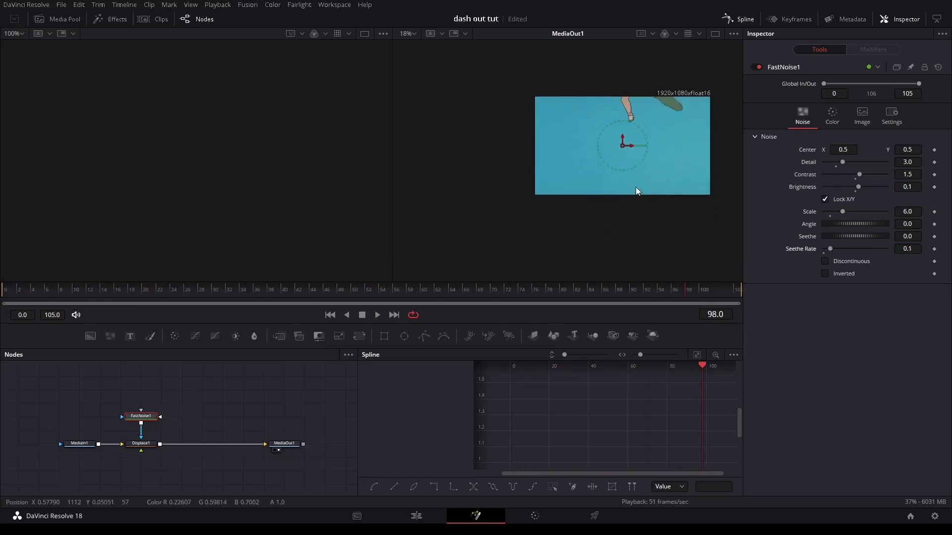
{"action": "scroll", "coordinate": [633, 159], "scroll_direction": "up", "scroll_amount": 3}
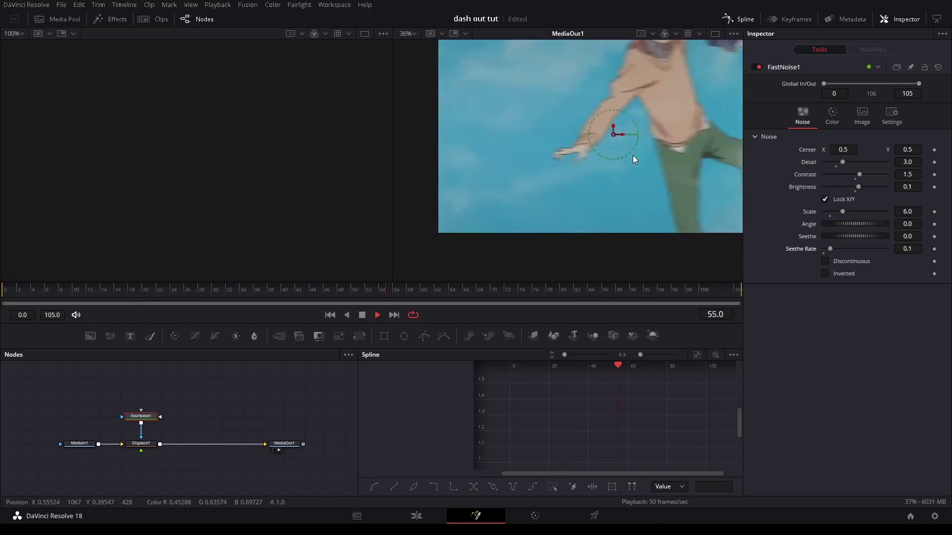
{"action": "key", "text": "space"}
{"action": "left_click_drag", "start_coordinate": [618, 180], "coordinate": [609, 224]}
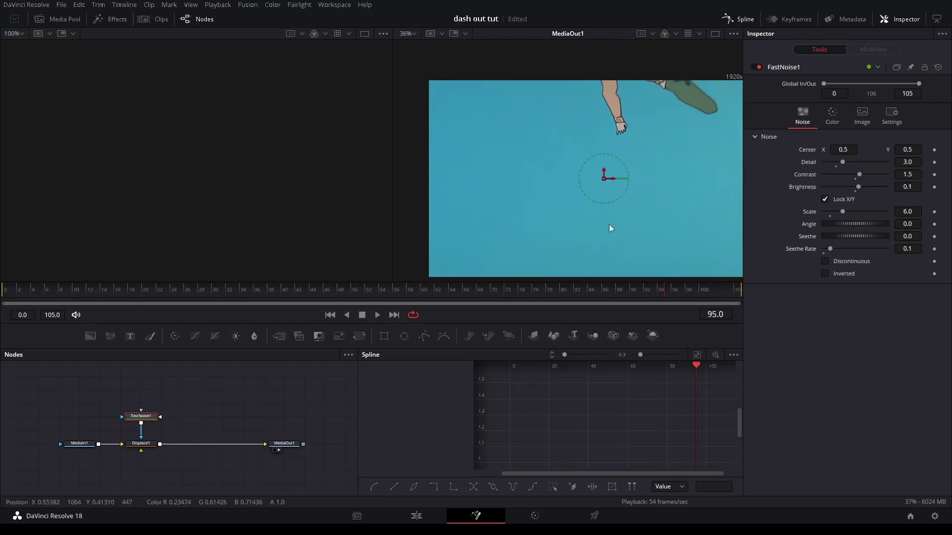
- Set FastNoise1's Detail to 4, Contrast to 2 and Brightness to 0.2, check the playback, and go back to the edit timeline
{"action": "left_click_drag", "start_coordinate": [659, 295], "coordinate": [603, 299]}
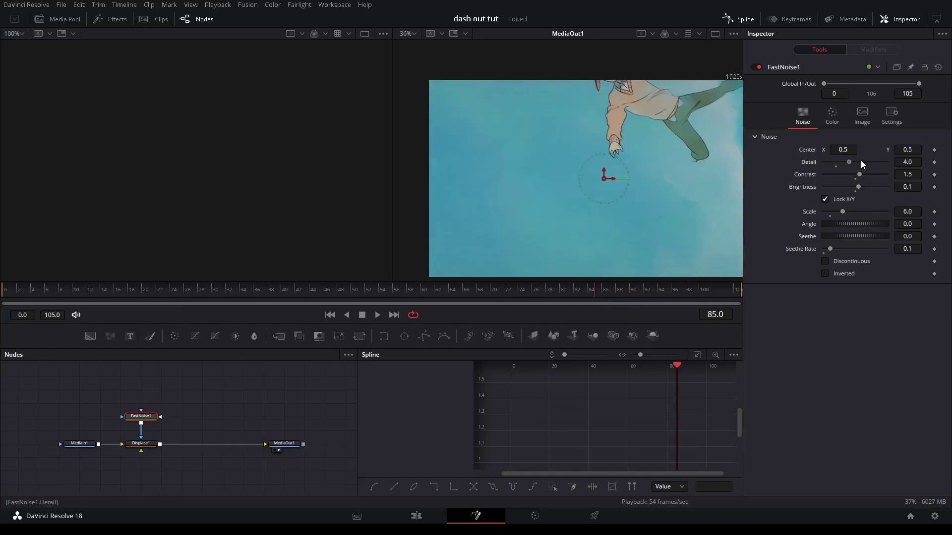
{"action": "key", "text": "space"}
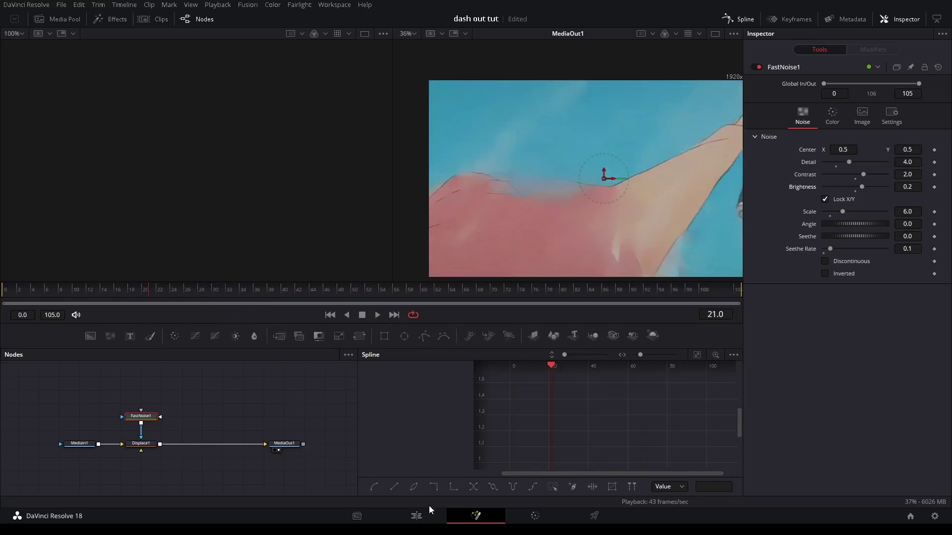
{"action": "left_click", "coordinate": [417, 516]}
{"action": "left_click_drag", "start_coordinate": [700, 394], "coordinate": [338, 471]}
{"action": "left_click", "coordinate": [333, 418]}
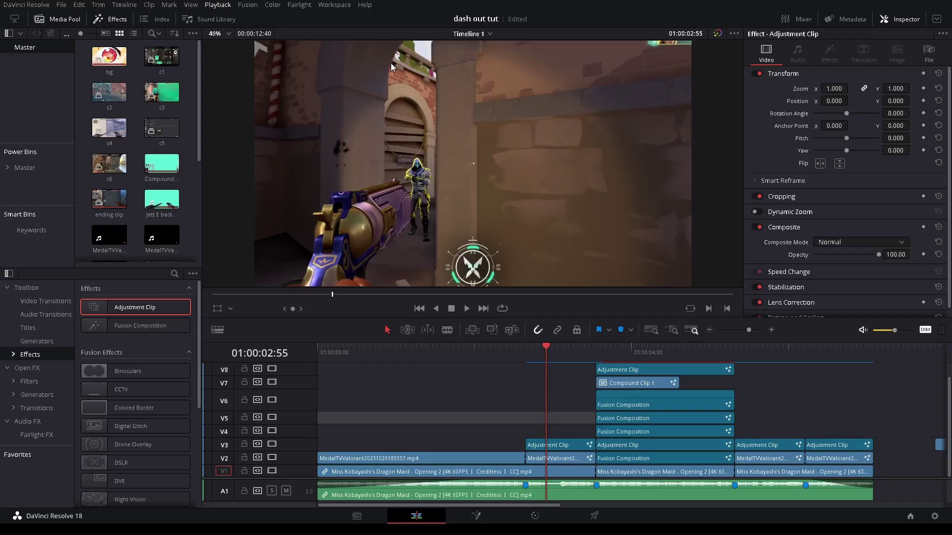
{"action": "left_click_drag", "start_coordinate": [571, 403], "coordinate": [447, 436]}
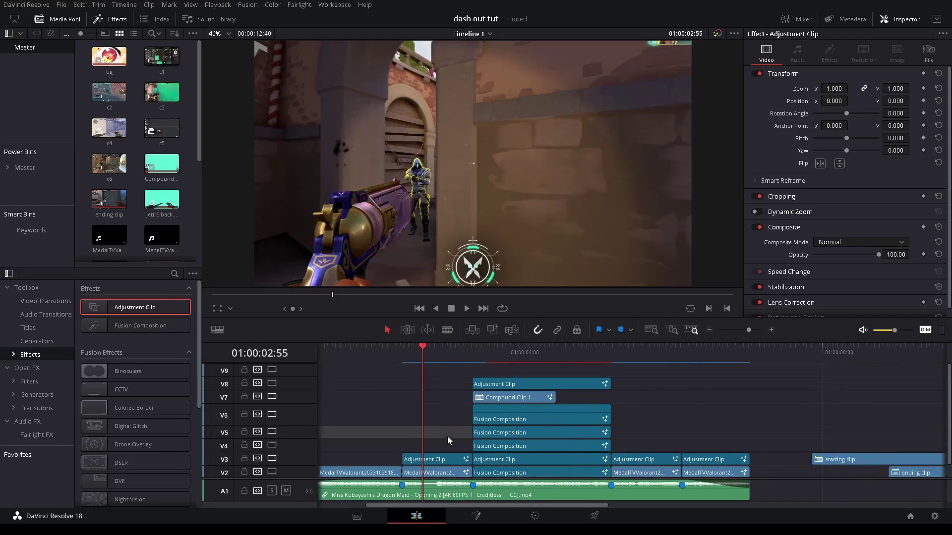
{"action": "left_click_drag", "start_coordinate": [734, 375], "coordinate": [341, 474]}
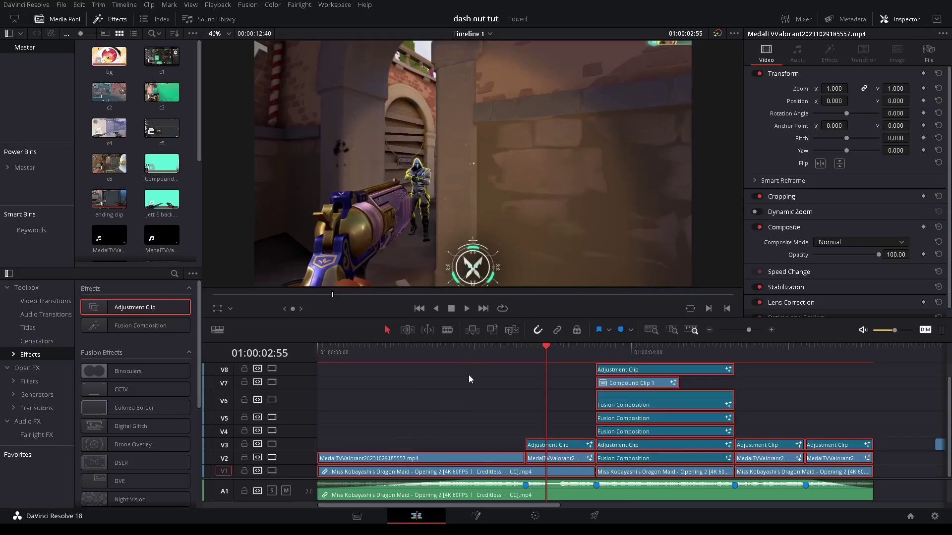
{"action": "left_click", "coordinate": [457, 394]}
- Return the playhead to the start of the timeline and open the Deliver page for rendering
{"action": "key", "text": "Home"}
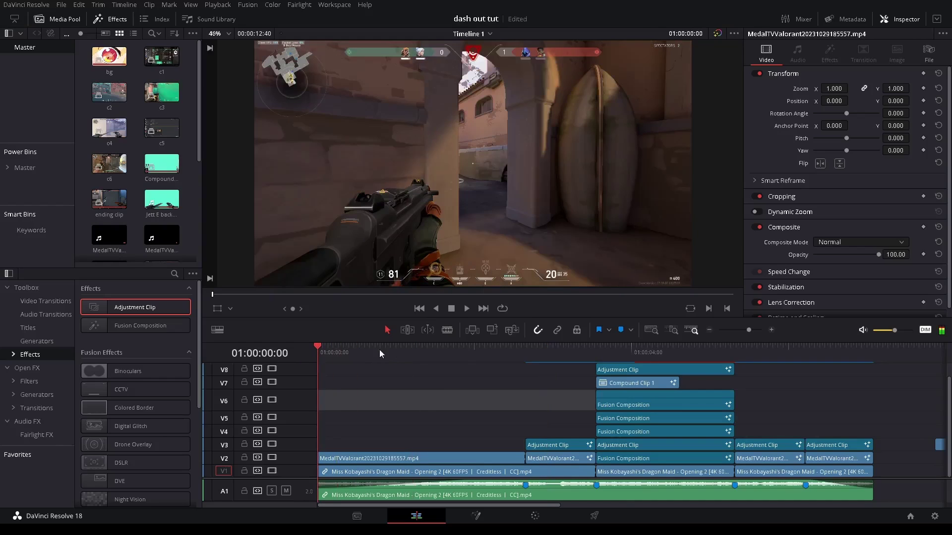
{"action": "left_click", "coordinate": [446, 422]}
{"action": "left_click", "coordinate": [594, 516]}
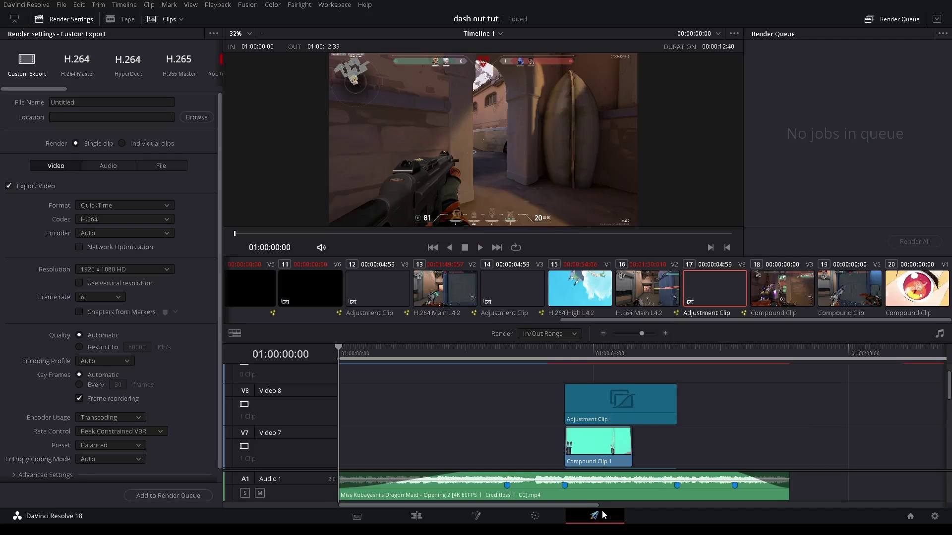
- Play the timeline on the Deliver page from shortly before the dash-out transition to the end of the edit
{"action": "left_click", "coordinate": [534, 355]}
{"action": "key", "text": "space"}
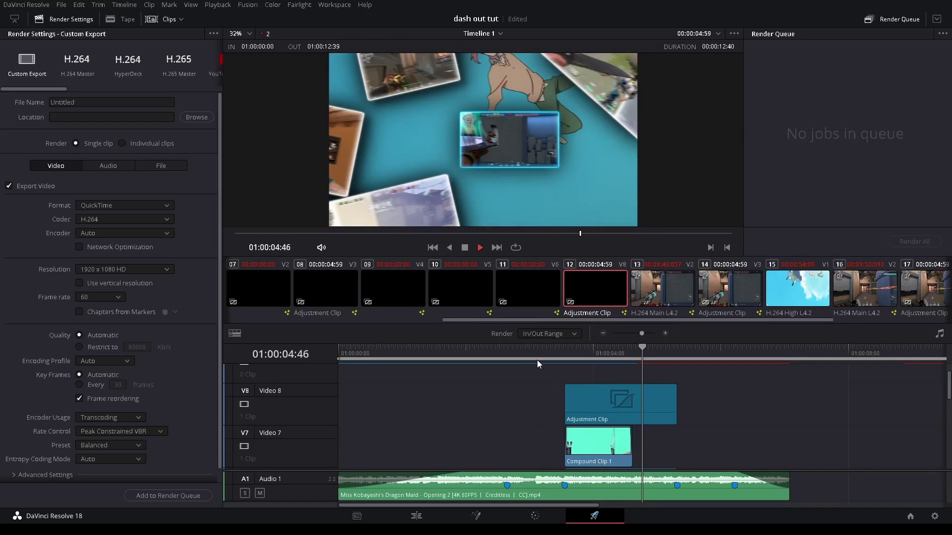
{"action": "scroll", "coordinate": [710, 398], "scroll_direction": "down", "scroll_amount": 5}
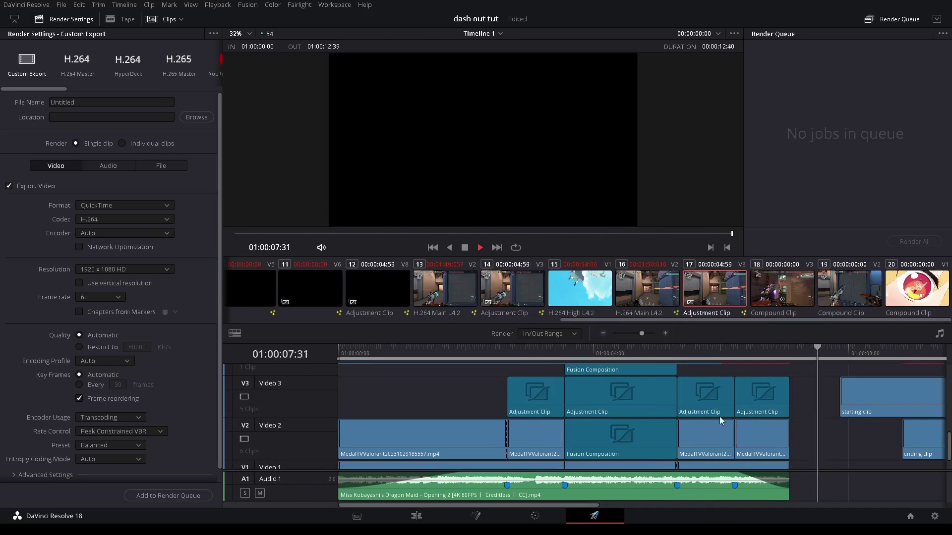
- Return to the Edit page, play the timeline from the start, and replay the stacked Fusion transition section
{"action": "left_click", "coordinate": [417, 516]}
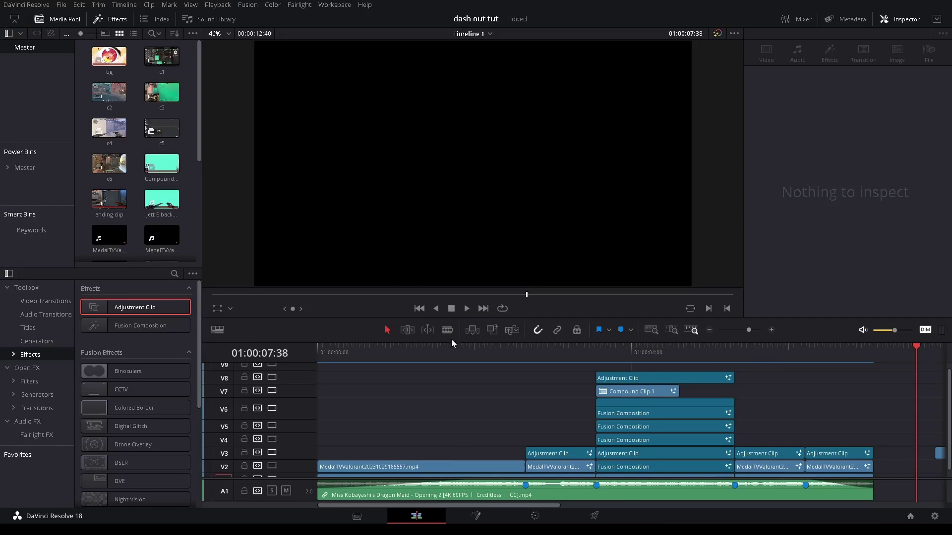
{"action": "key", "text": "Home"}
{"action": "key", "text": "space"}
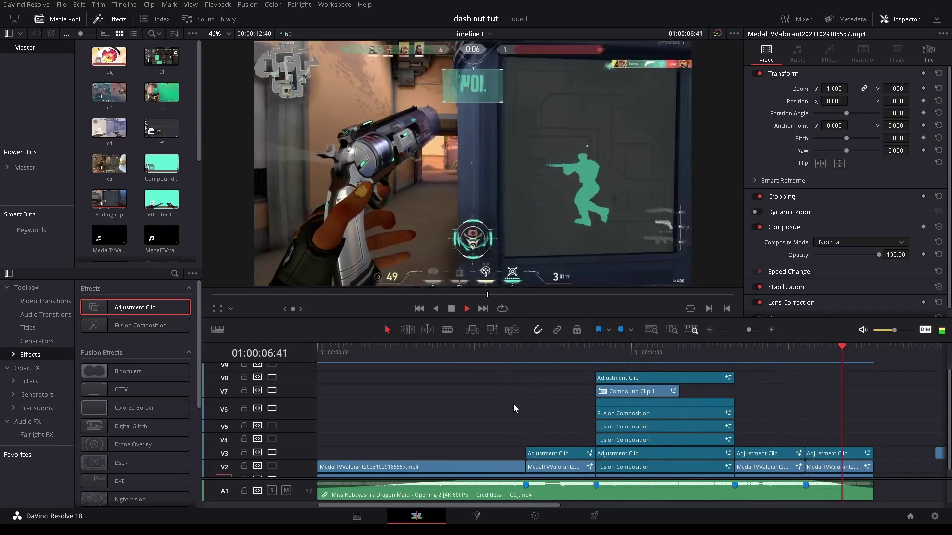
{"action": "left_click", "coordinate": [579, 351]}
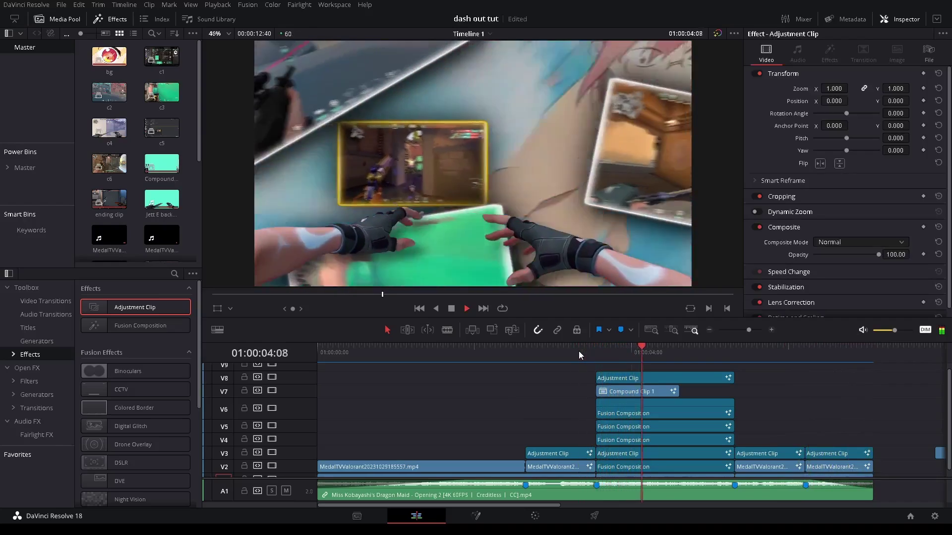
{"action": "left_click", "coordinate": [542, 353]}
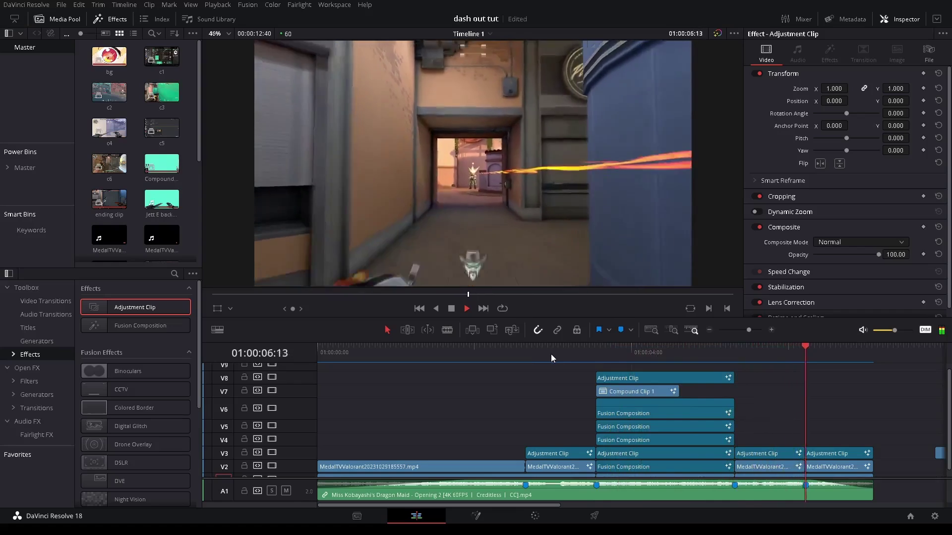
- Scrub the playhead back to about 01:00:01:03 in the opening gameplay clip and play from there
{"action": "left_click", "coordinate": [723, 353]}
{"action": "mouse_move", "coordinate": [724, 353]}
{"action": "left_mouse_down"}
{"action": "mouse_move", "coordinate": [327, 350]}
{"action": "mouse_move", "coordinate": [400, 351]}
{"action": "left_mouse_up"}
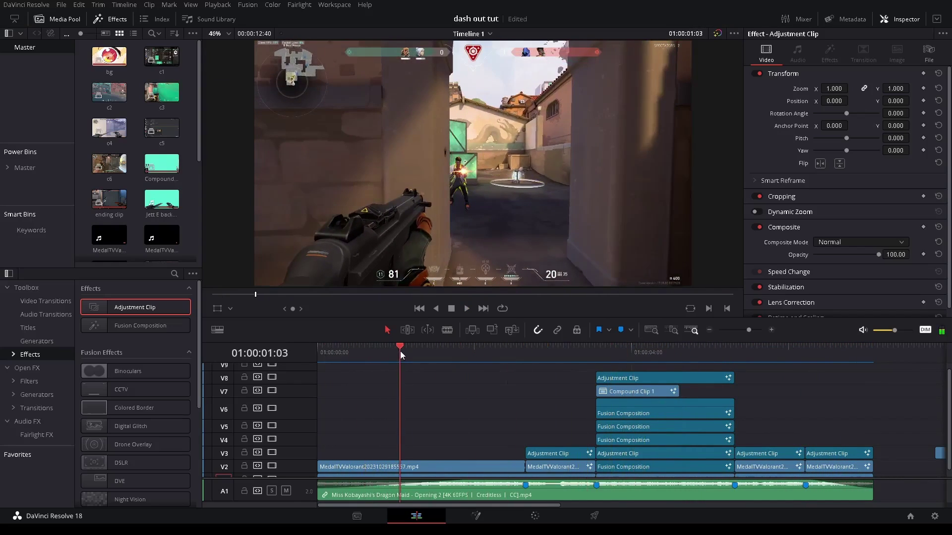
{"action": "key", "text": "space"}
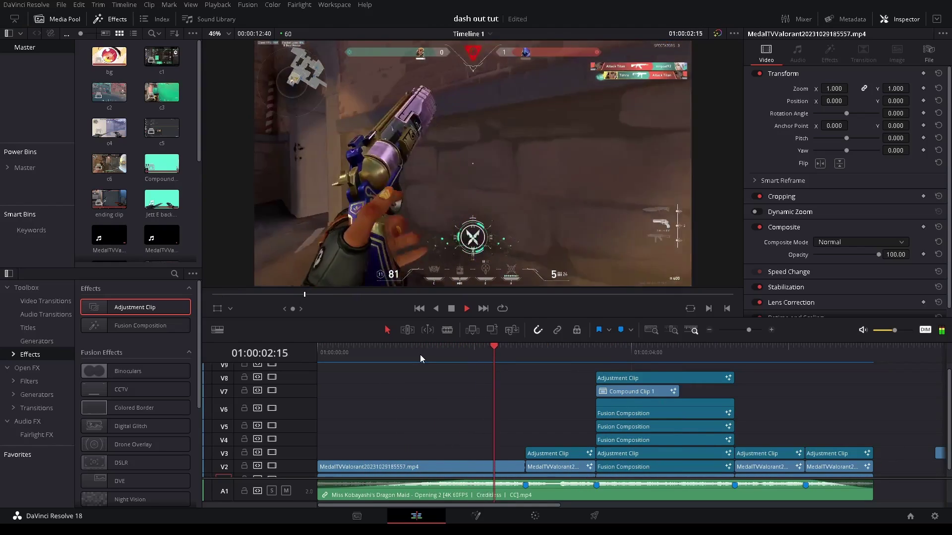